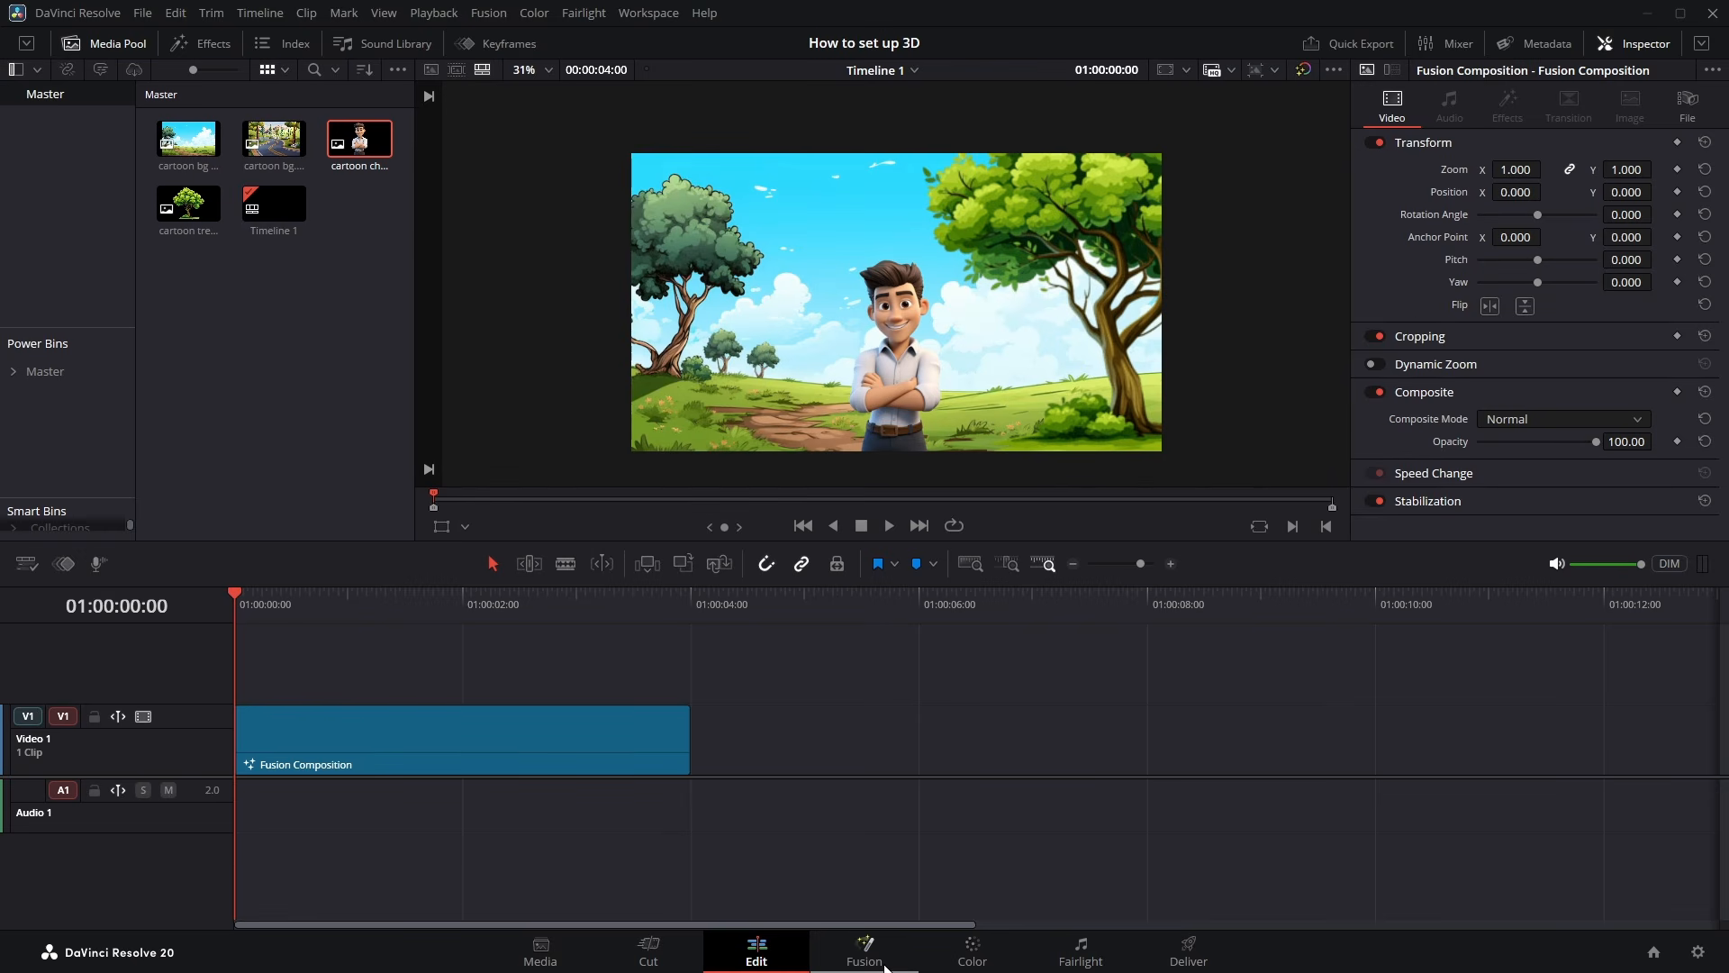
# Open the composition on the Fusion page and look over its bg, tree and char source nodes
pyautogui.click(878, 964)
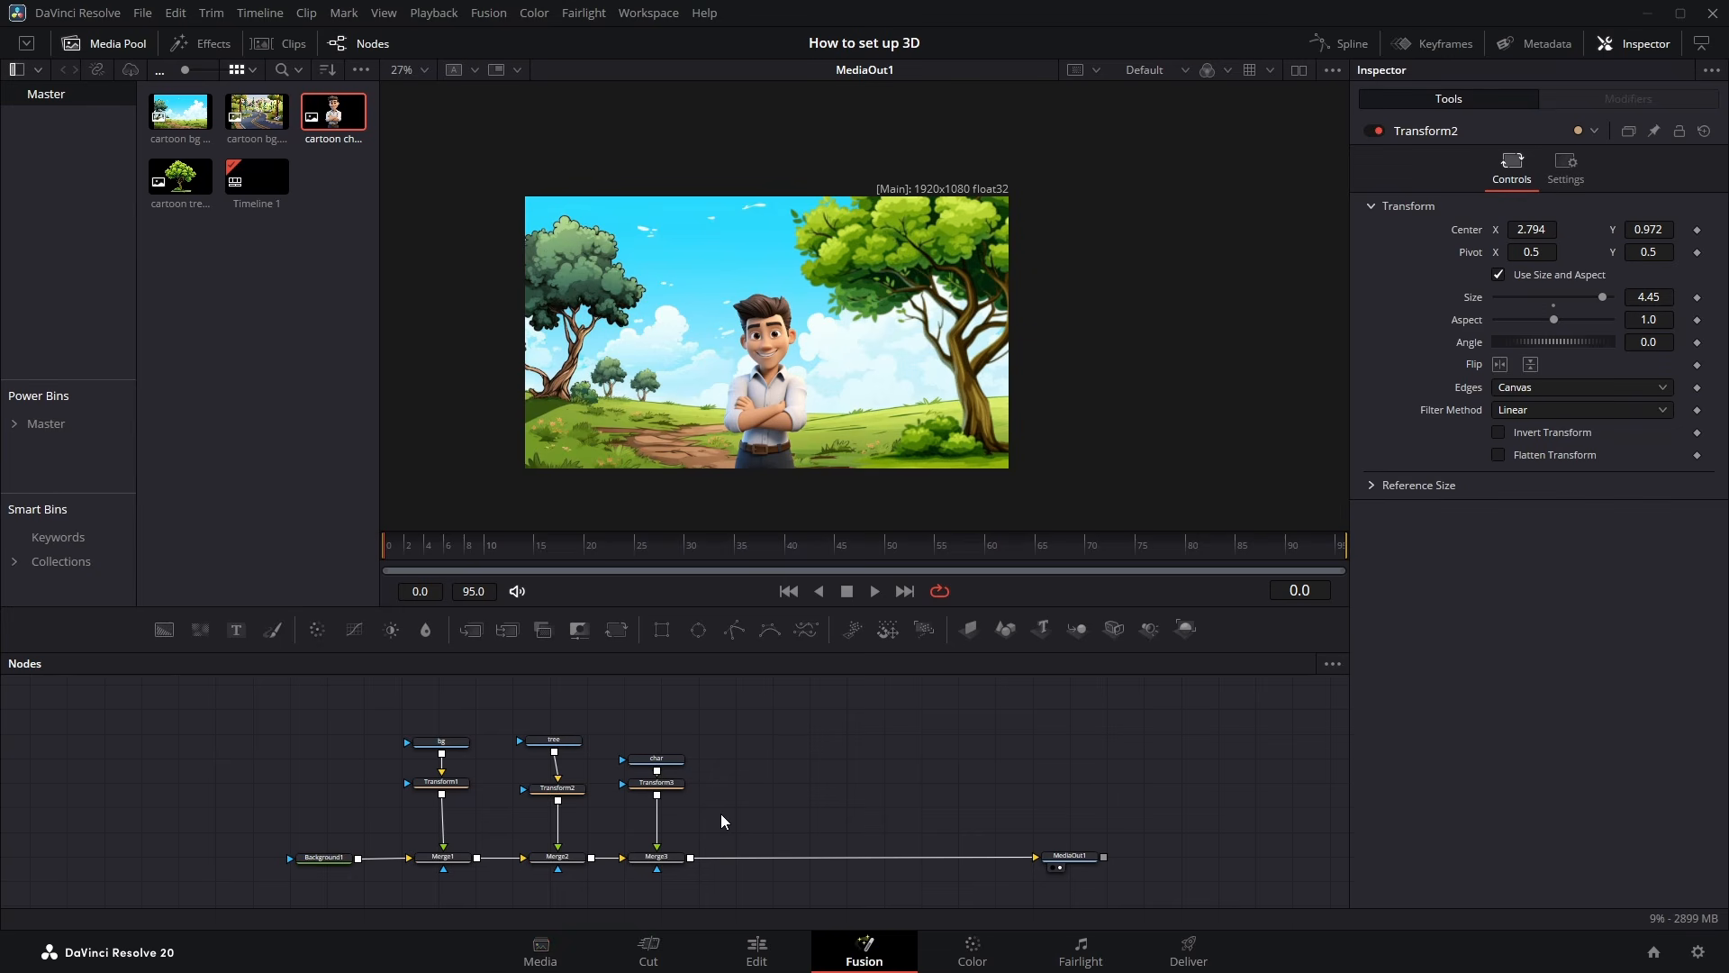
pyautogui.moveTo(362, 759); pyautogui.dragTo(283, 761)
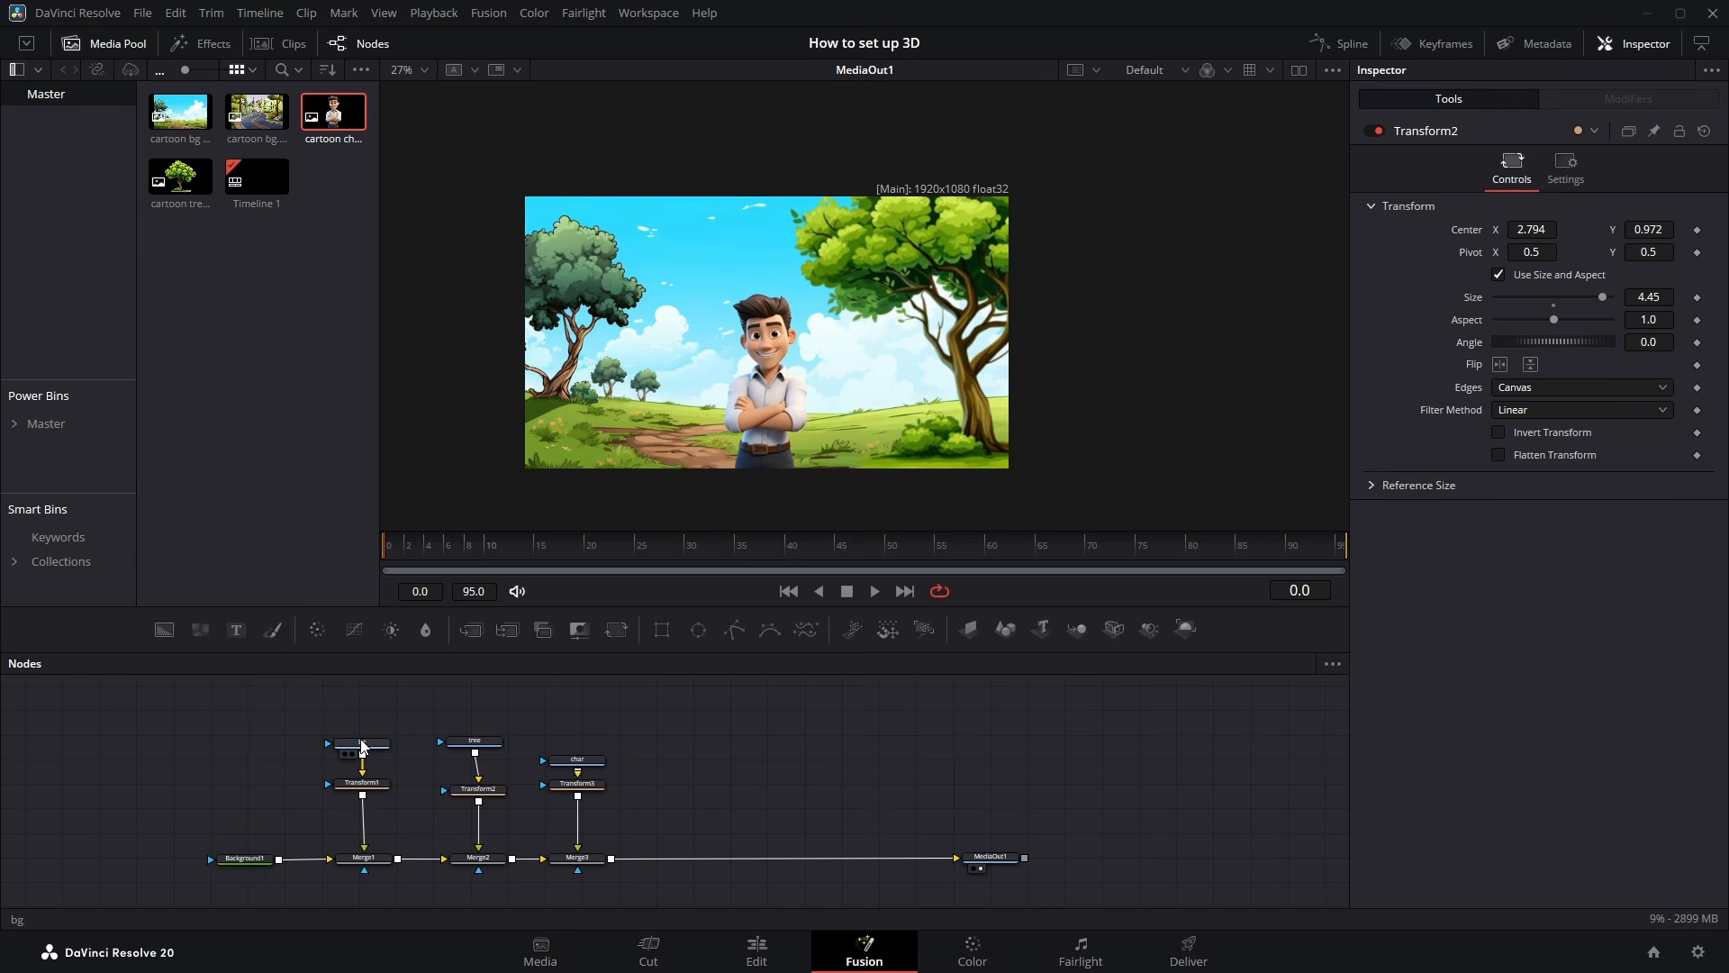
pyautogui.click(362, 746)
pyautogui.click(474, 742)
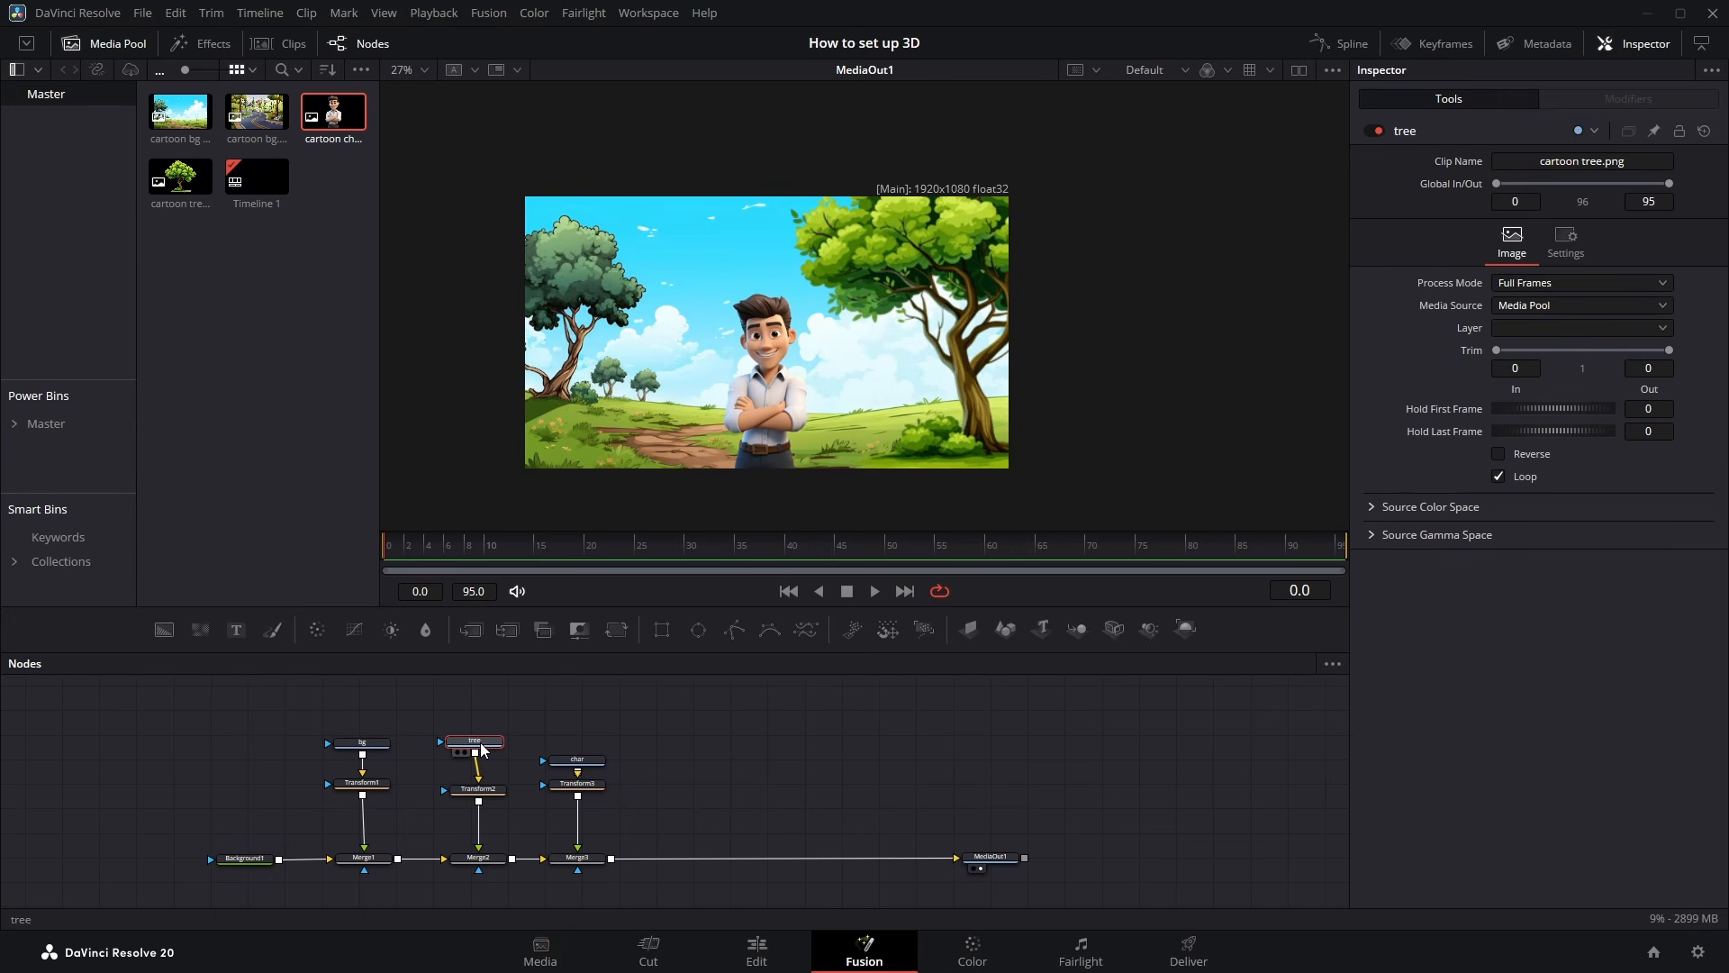
pyautogui.click(571, 761)
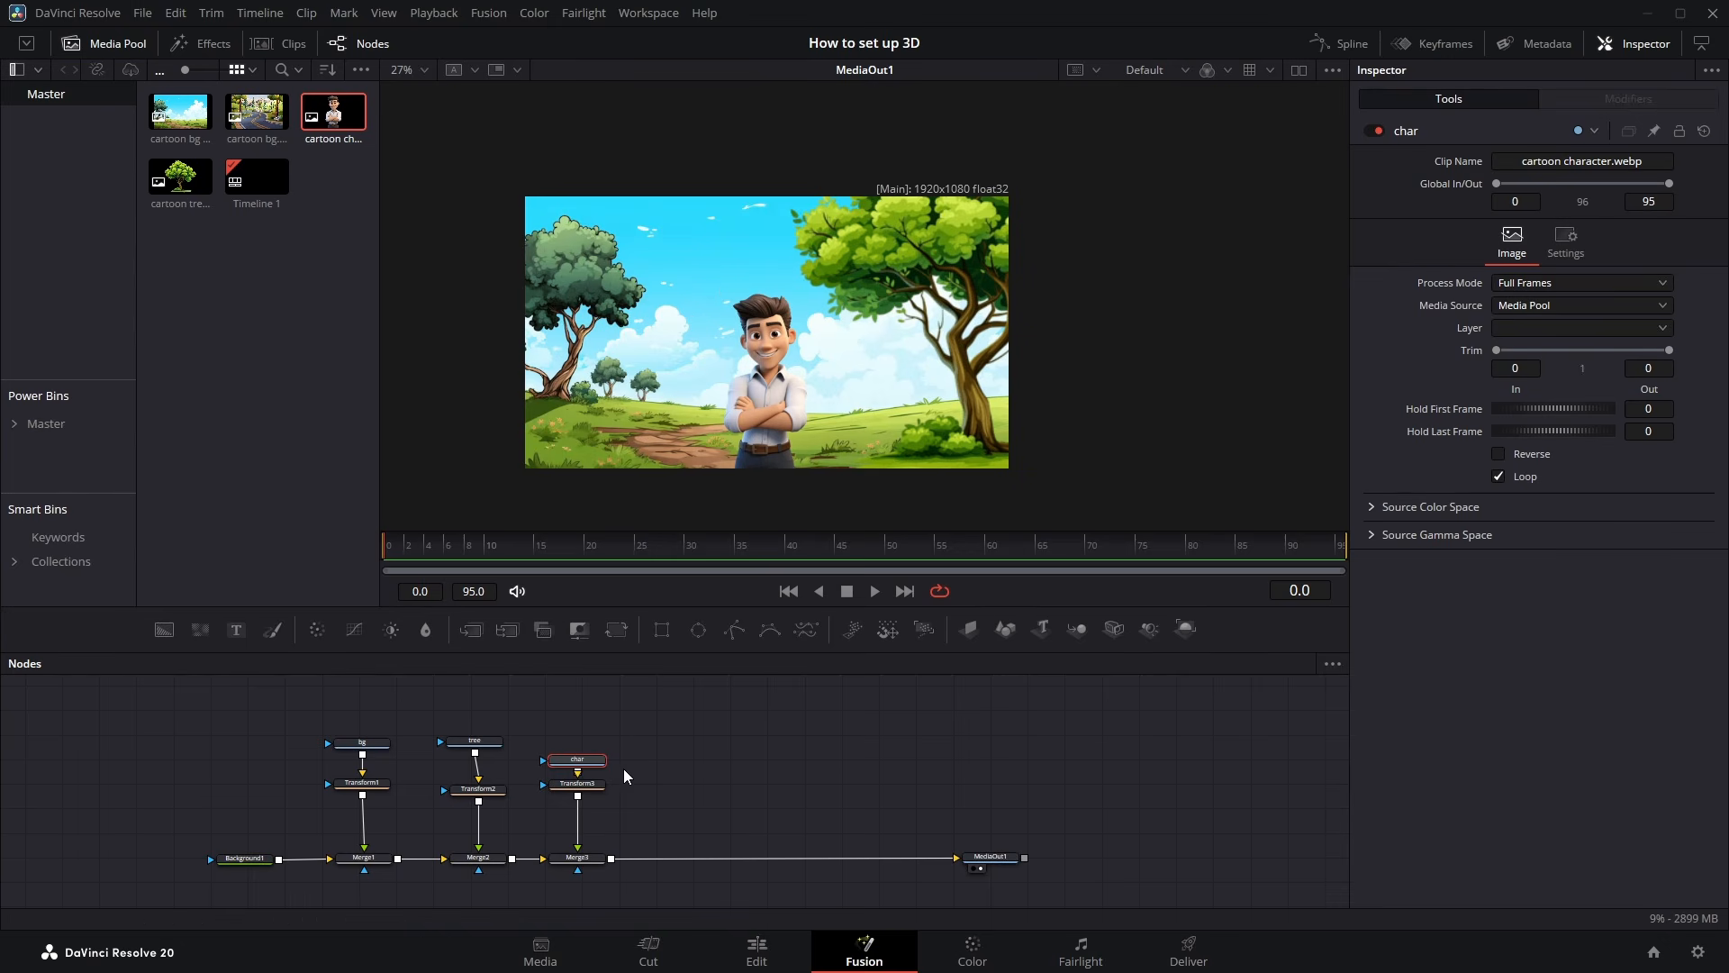
pyautogui.moveTo(684, 748); pyautogui.dragTo(694, 757)
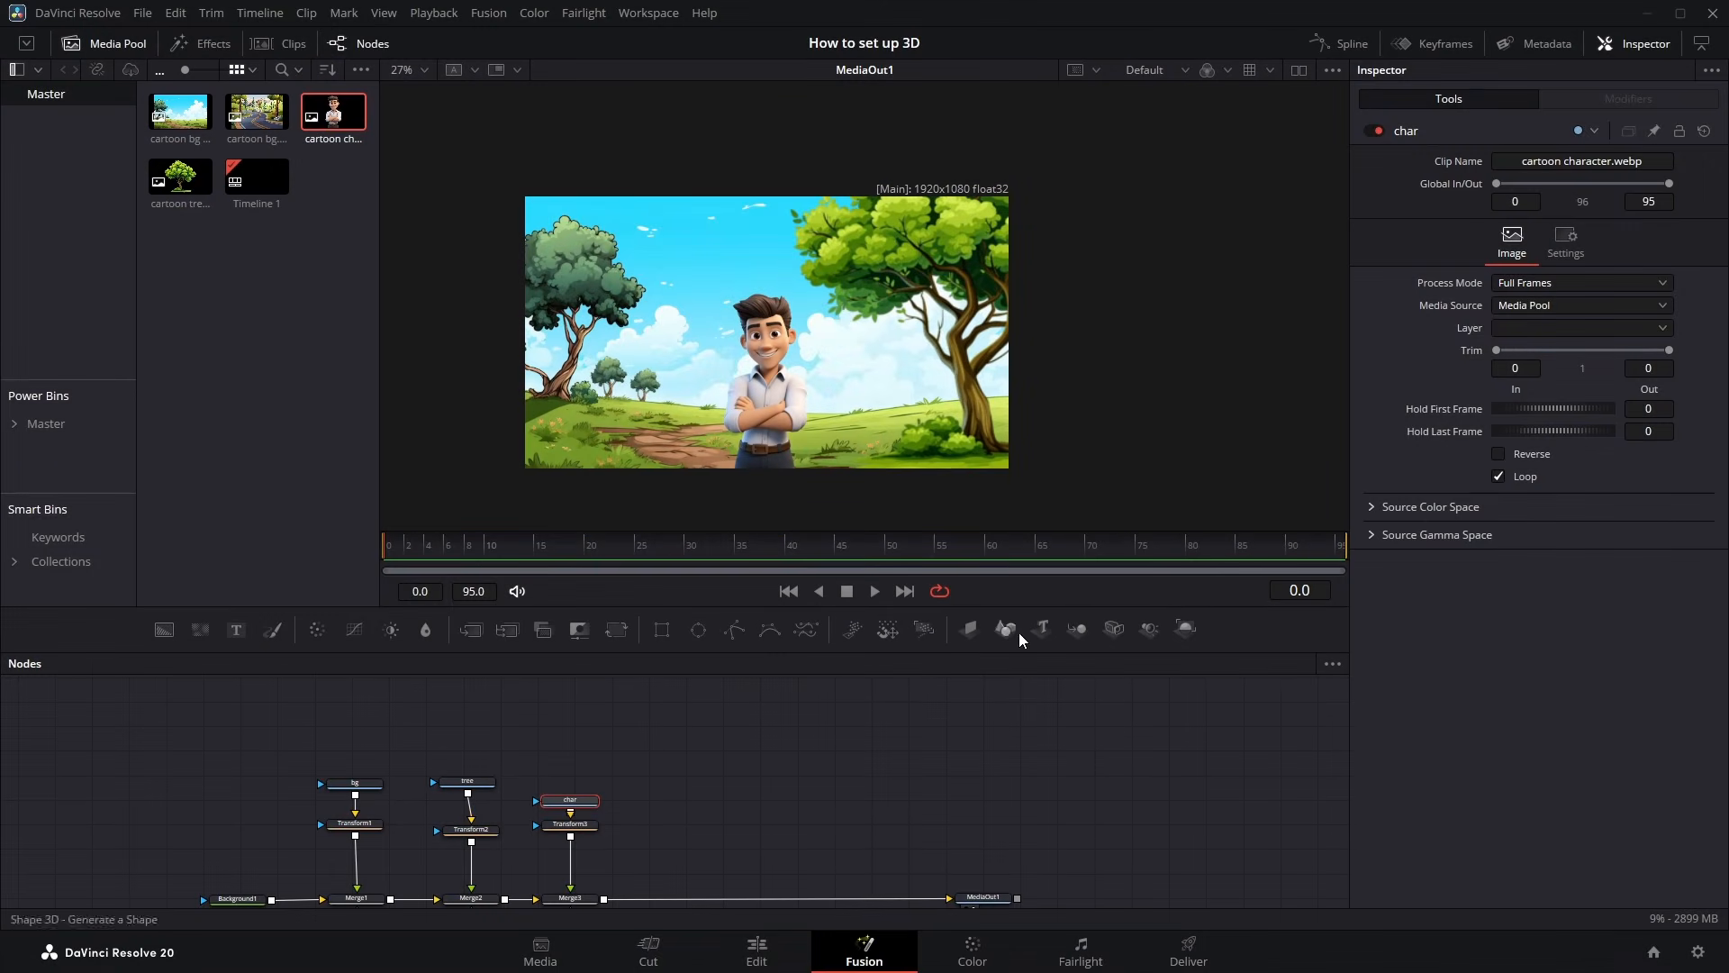
# Add Image Plane 3D, Merge 3D, Camera 3D and Renderer 3D nodes in the empty space above the existing node chain
pyautogui.moveTo(964, 624); pyautogui.dragTo(641, 728)
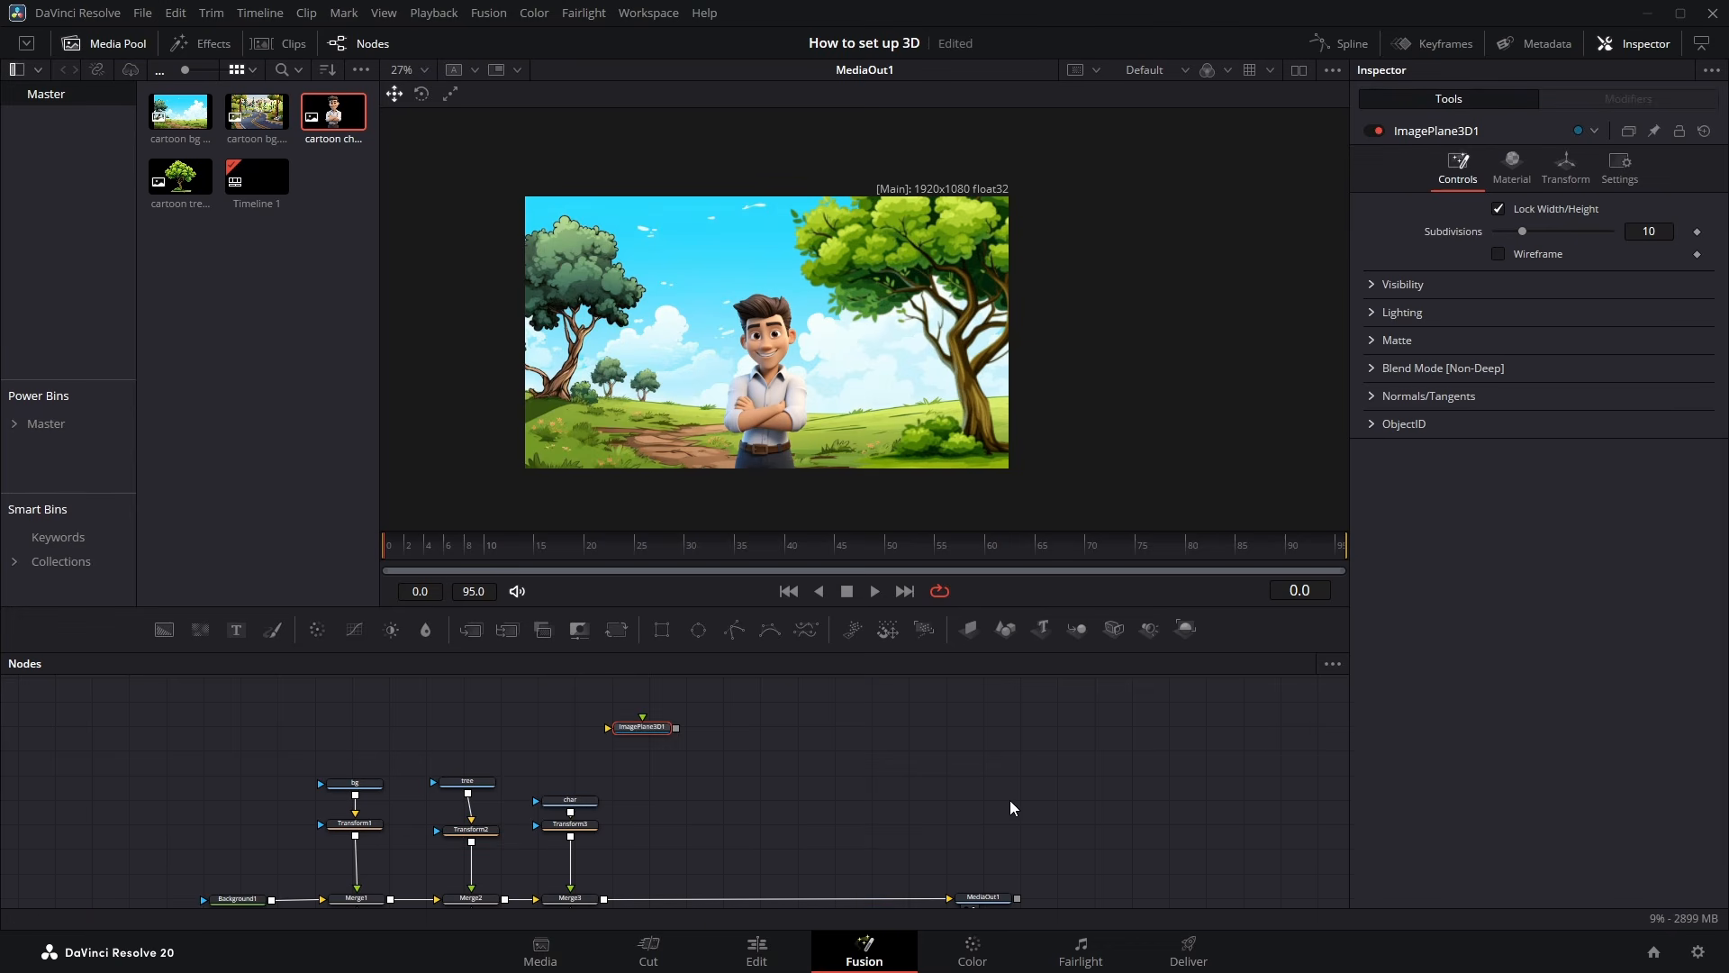
pyautogui.moveTo(1080, 634); pyautogui.dragTo(752, 732)
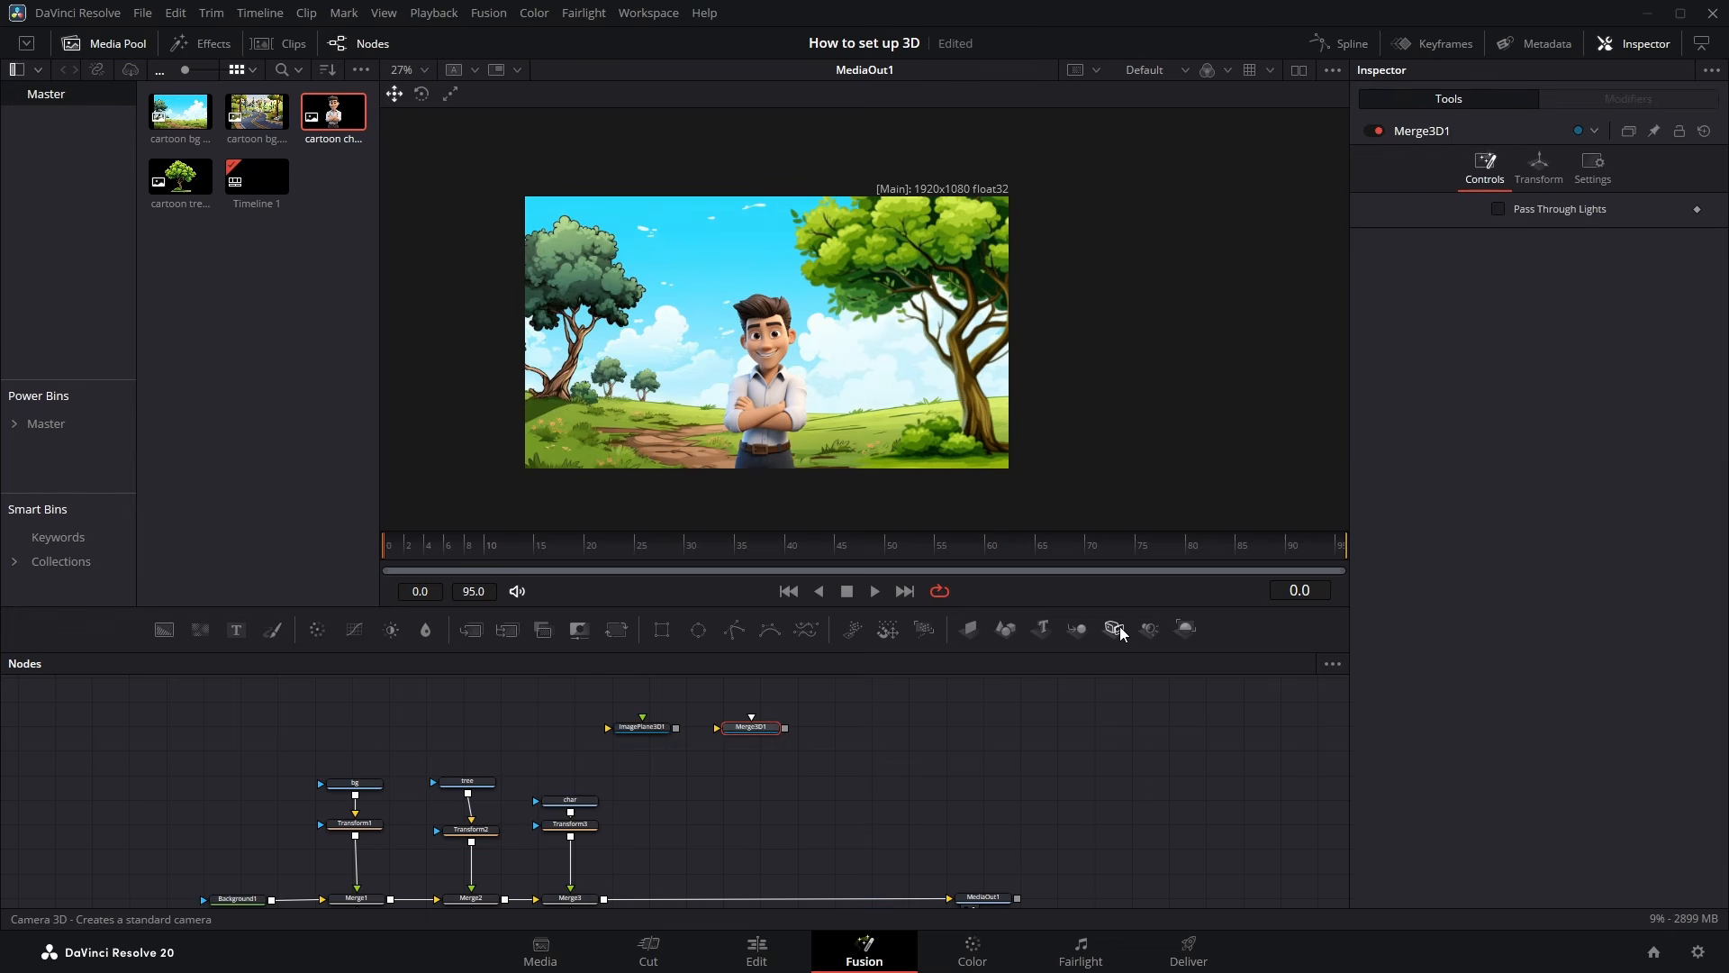
pyautogui.moveTo(1120, 633); pyautogui.dragTo(782, 773)
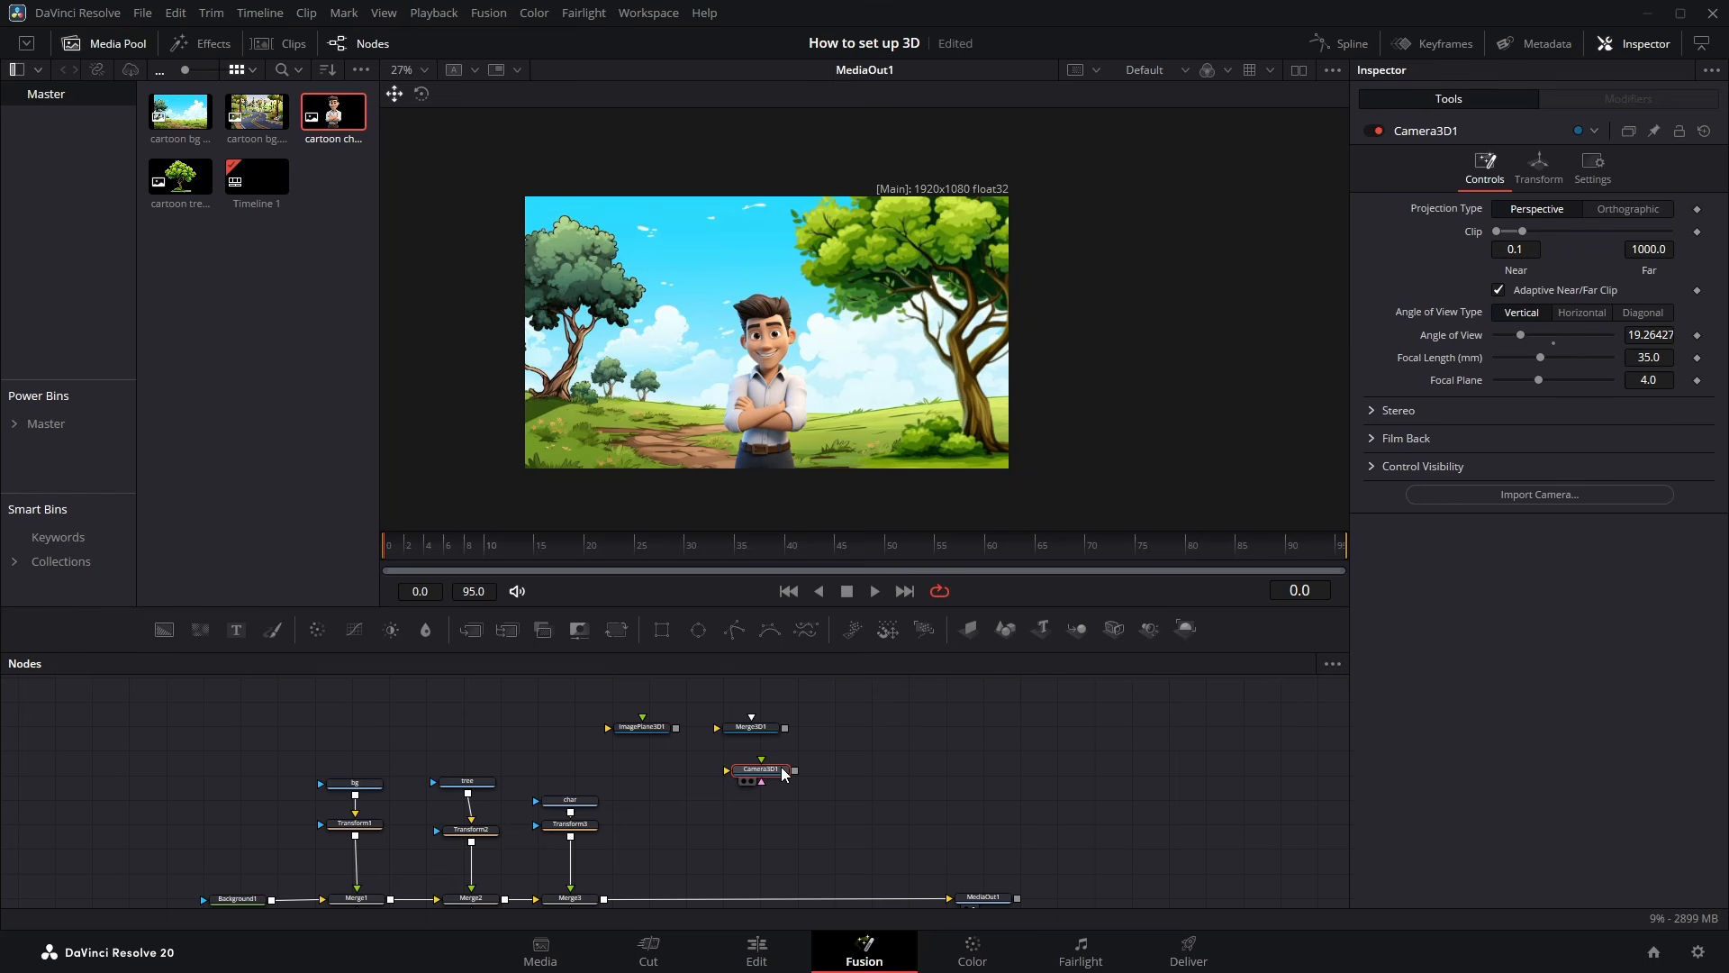
pyautogui.moveTo(1191, 628); pyautogui.dragTo(870, 731)
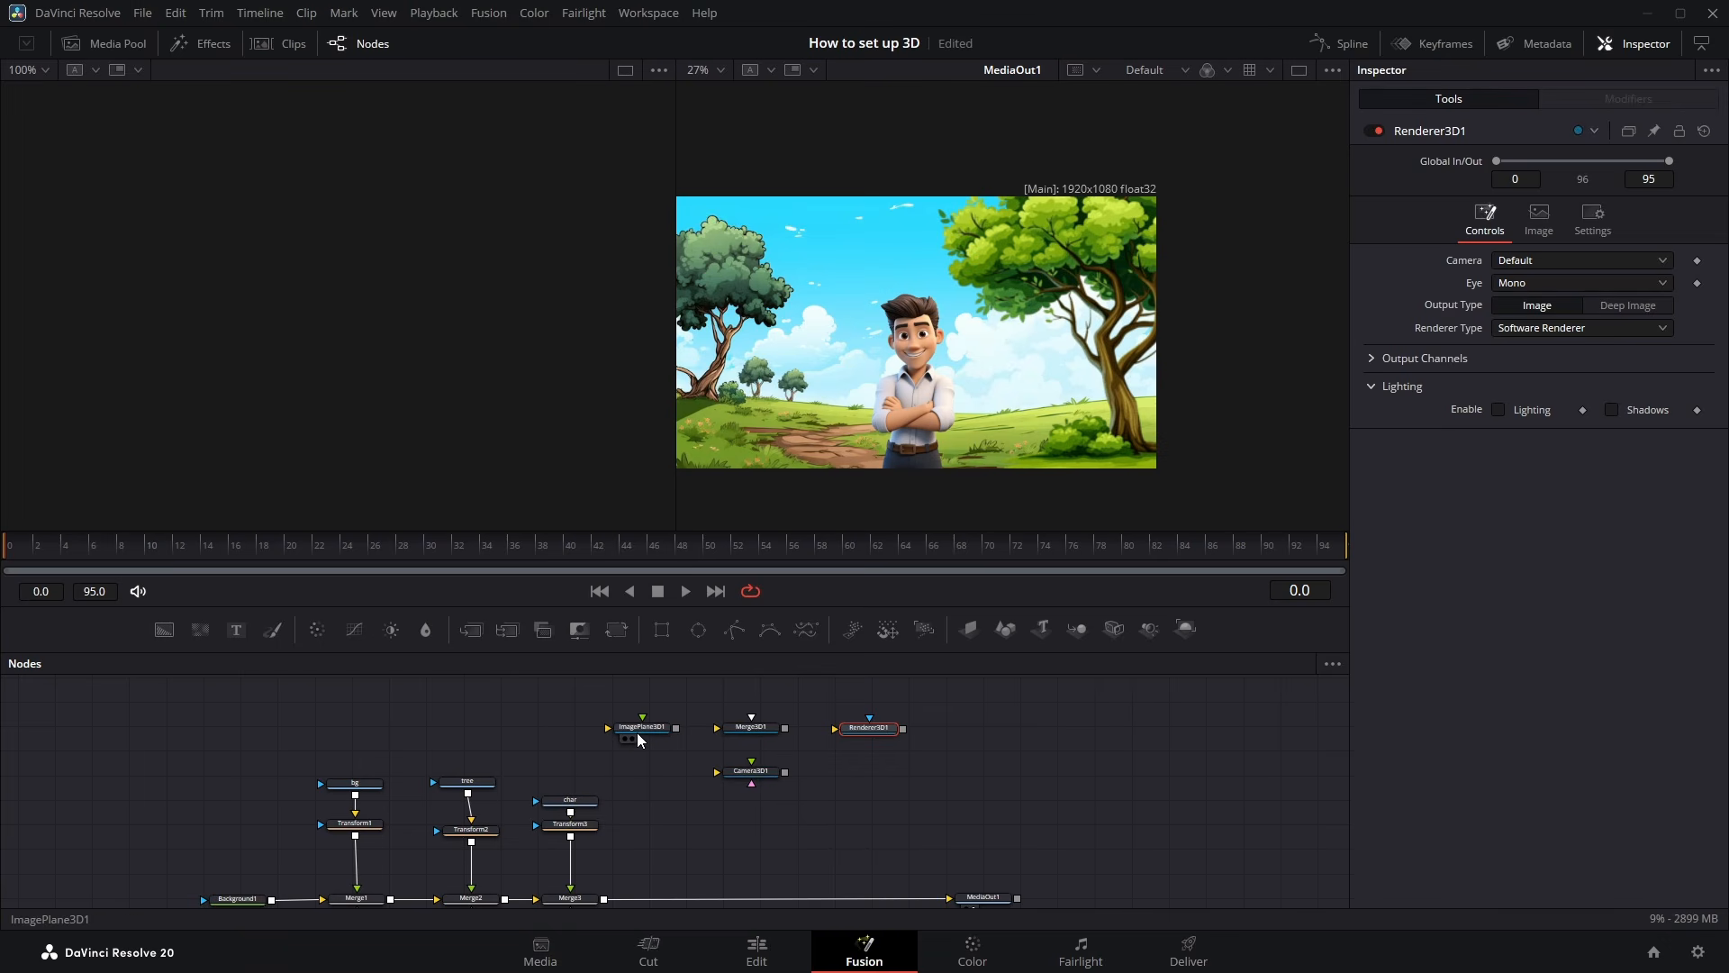
# Detach the bg image from its 2D branch, connect it to the Image Plane 3D and display that plane in the first viewer
pyautogui.click(357, 793)
pyautogui.moveTo(356, 783); pyautogui.dragTo(608, 728)
pyautogui.moveTo(383, 715); pyautogui.dragTo(499, 731)
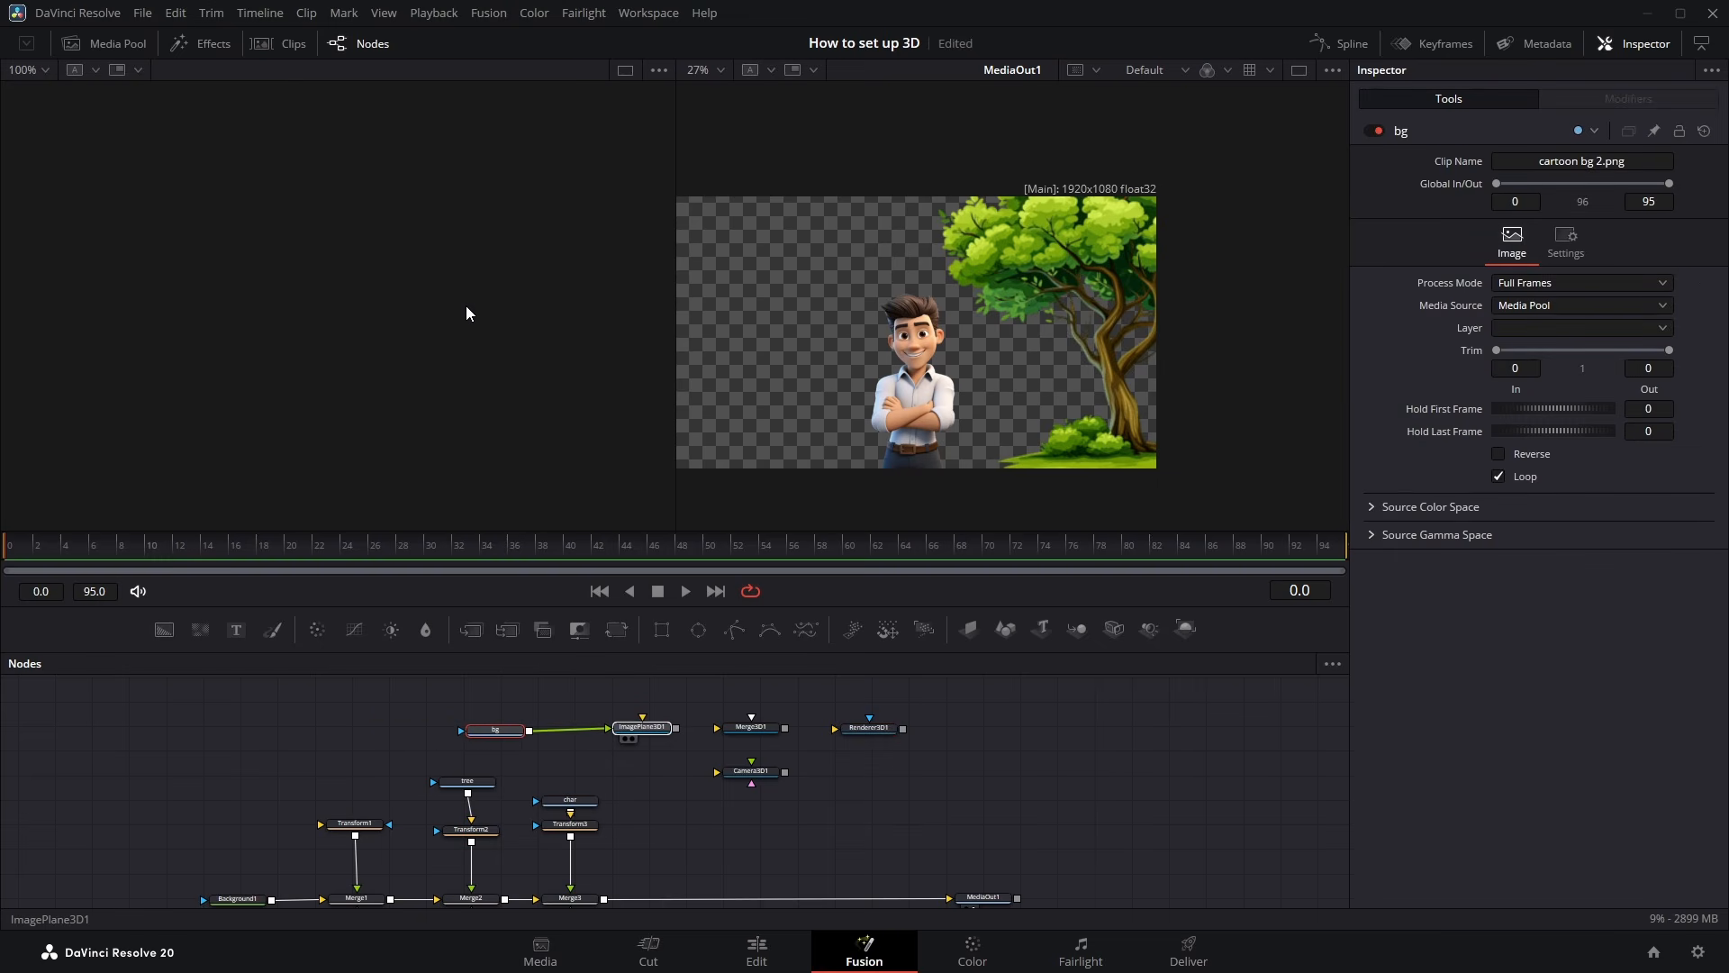
pyautogui.press('1')
pyautogui.moveTo(243, 339); pyautogui.dragTo(495, 263)
pyautogui.rightClick(494, 263)
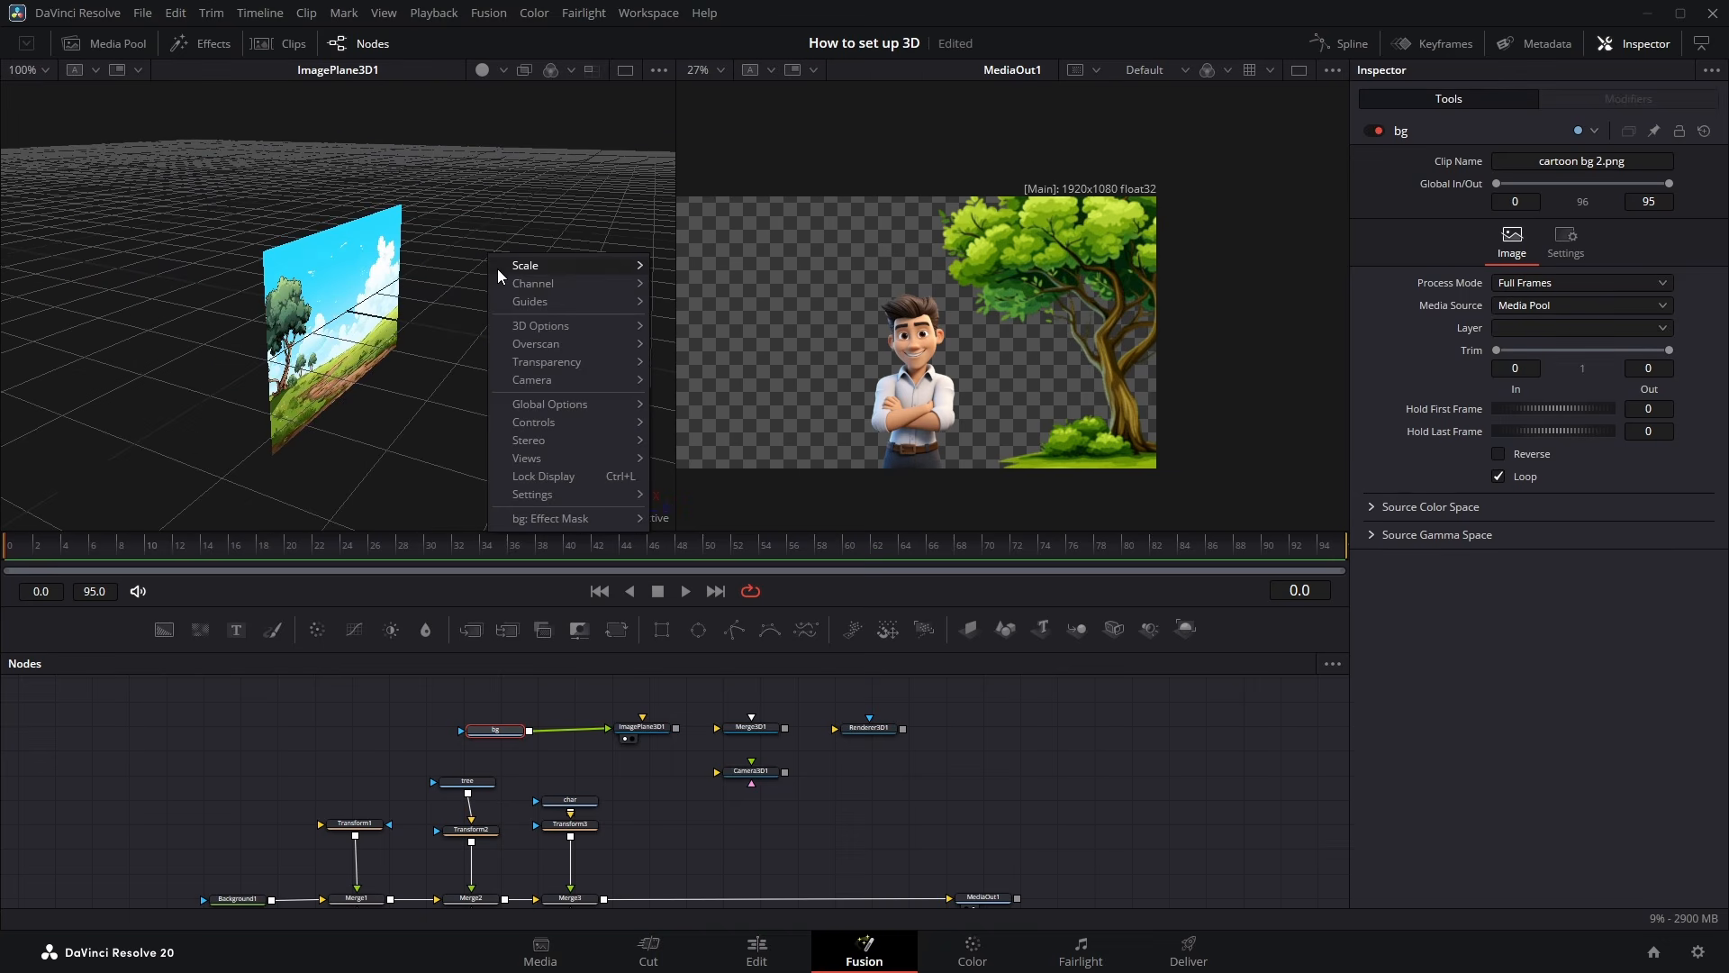
pyautogui.moveTo(317, 401); pyautogui.dragTo(350, 346)
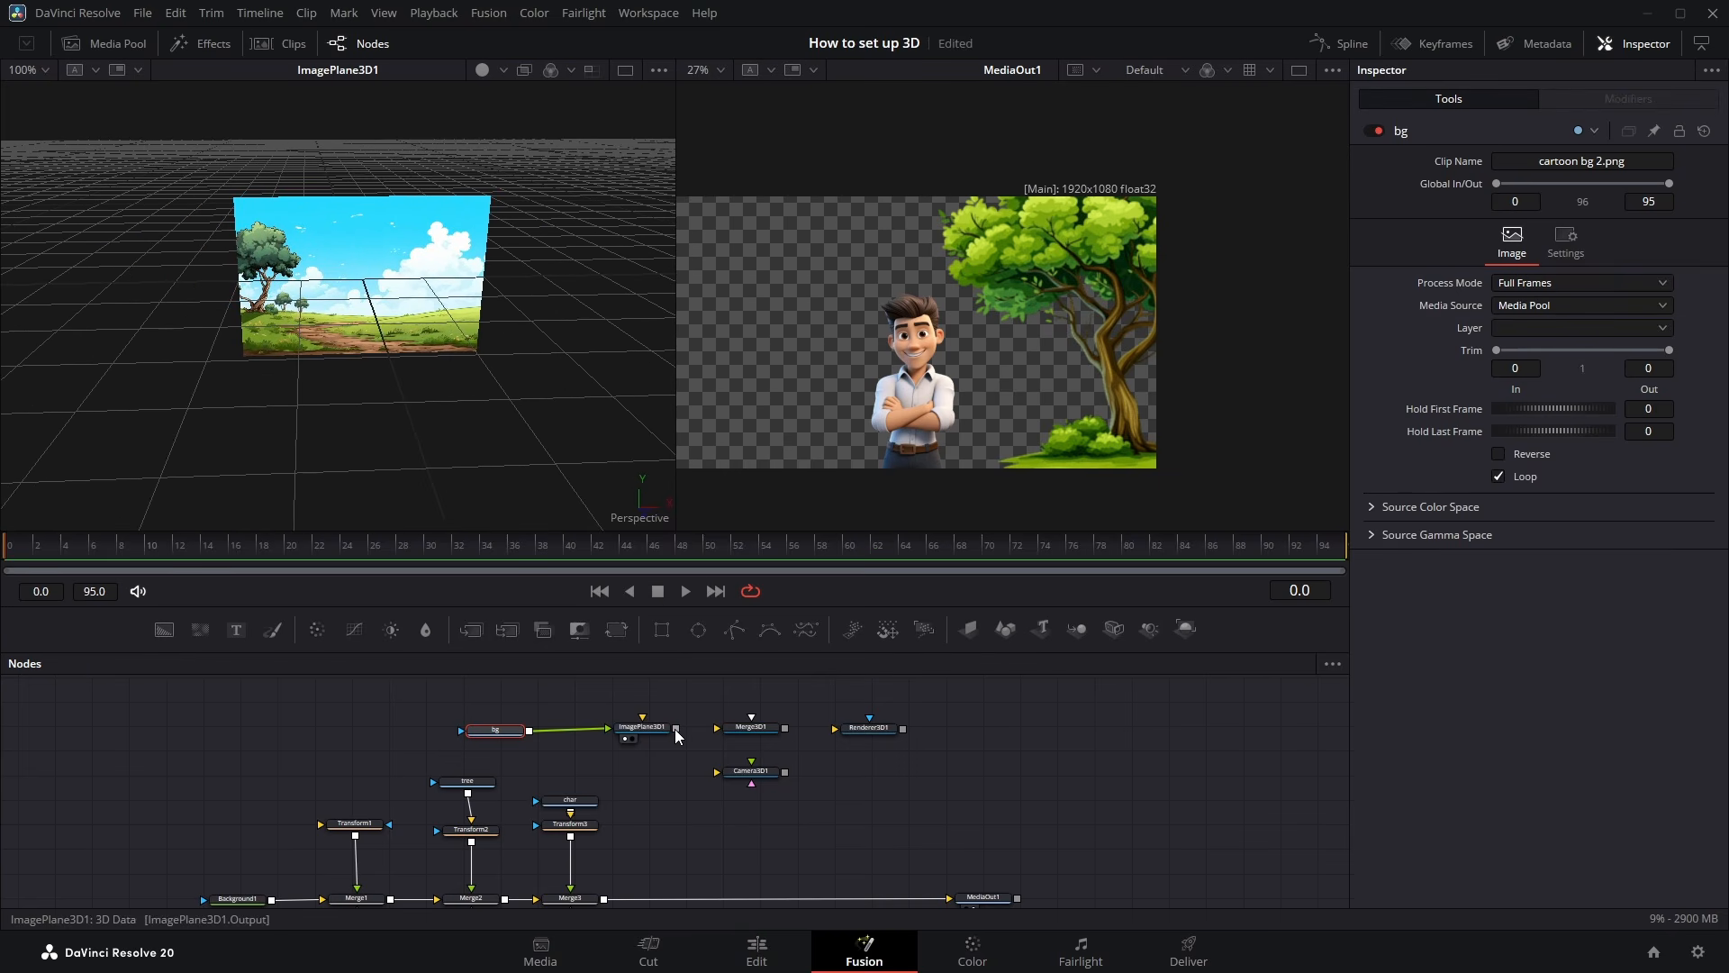
# Connect the image plane through the Merge 3D to the Renderer 3D, and merge the render over Merge3's output
pyautogui.moveTo(677, 734); pyautogui.dragTo(860, 737)
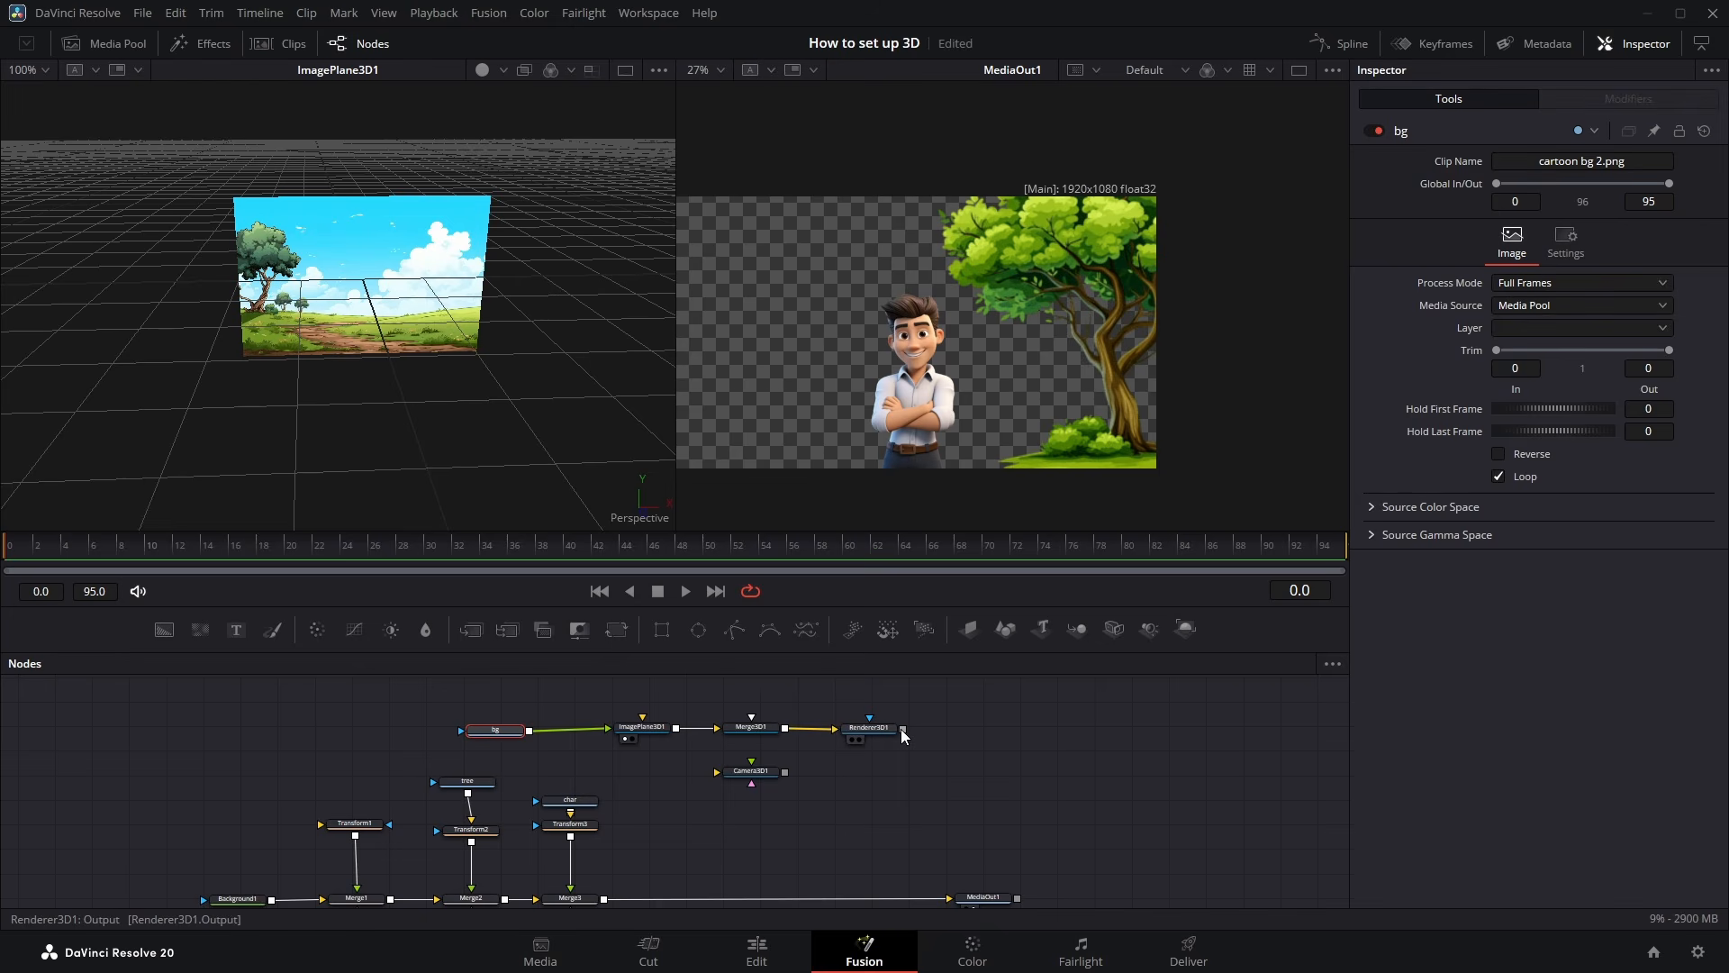
pyautogui.moveTo(901, 728); pyautogui.dragTo(606, 899)
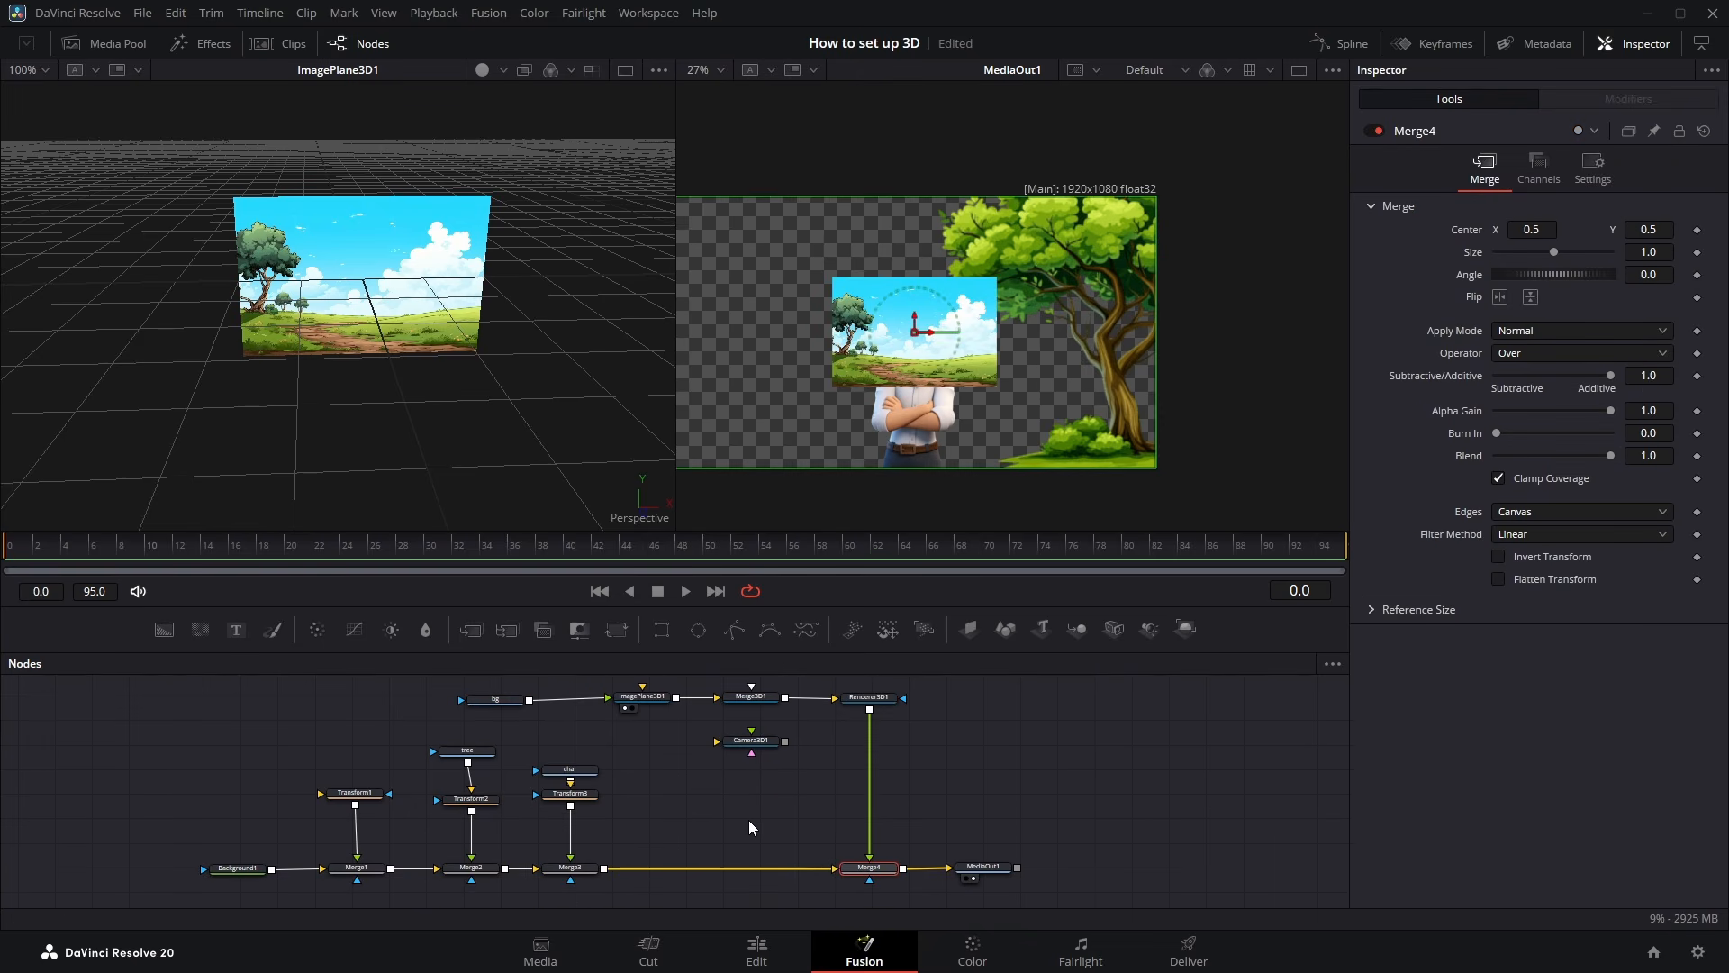
# Set the background image plane's scale to about 3.032 so it fills the frame
pyautogui.click(642, 697)
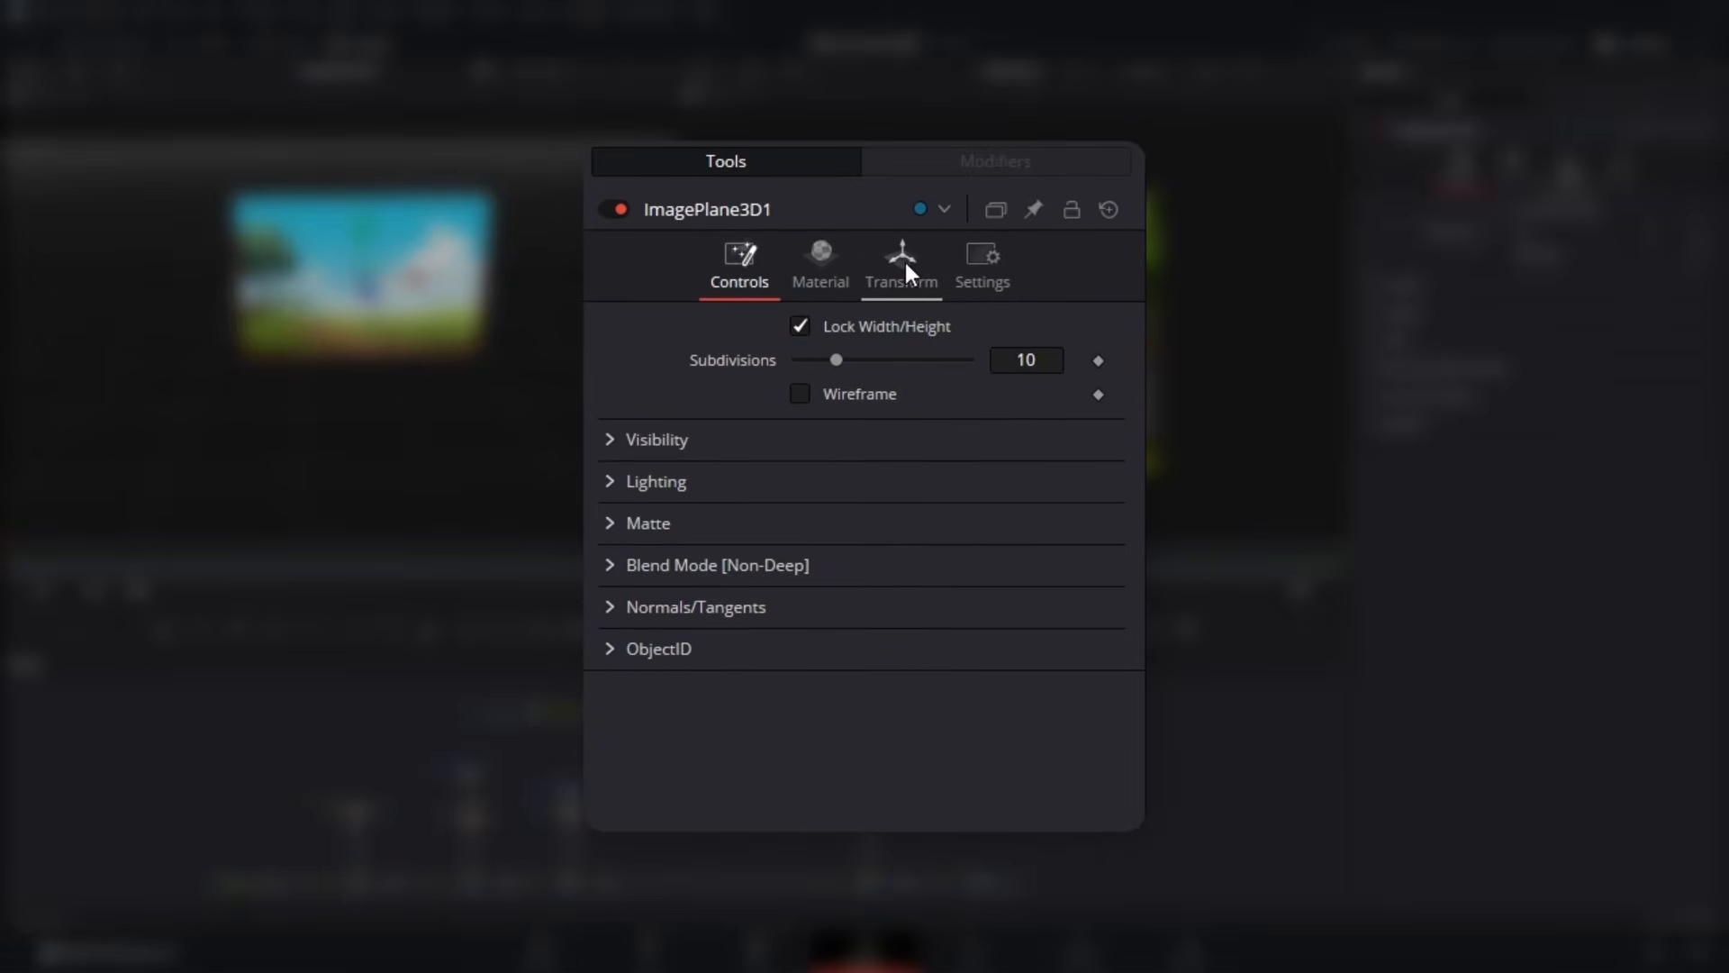
pyautogui.click(1571, 171)
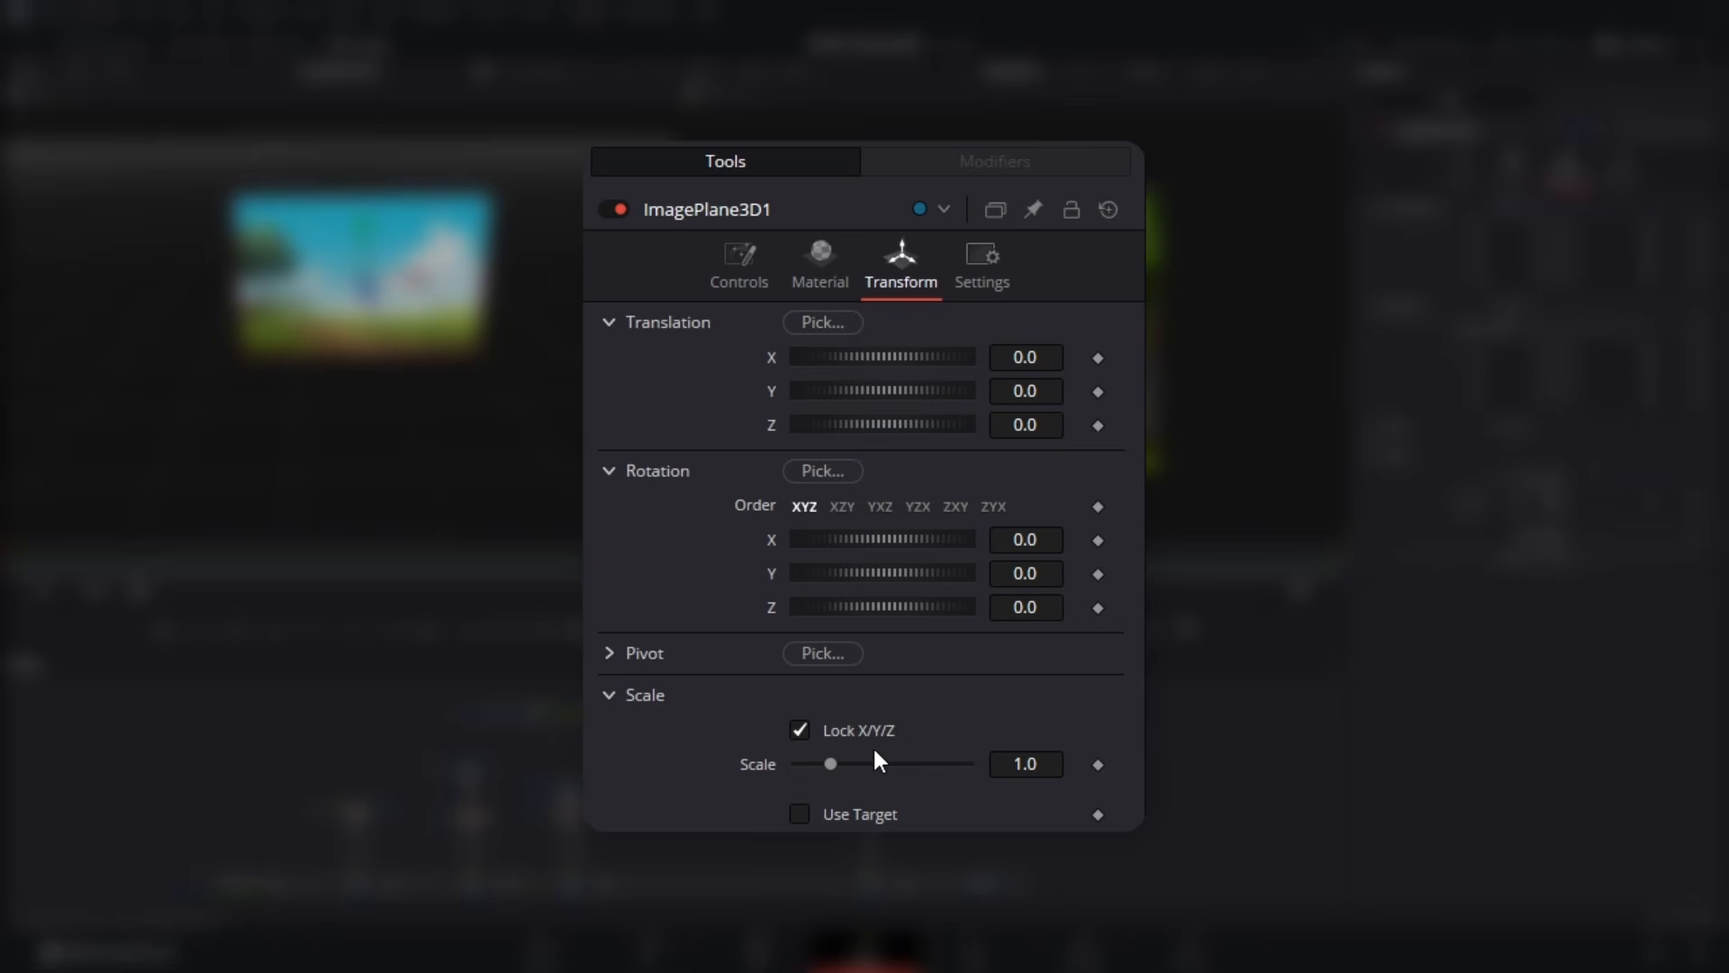
pyautogui.moveTo(878, 761); pyautogui.dragTo(1565, 494)
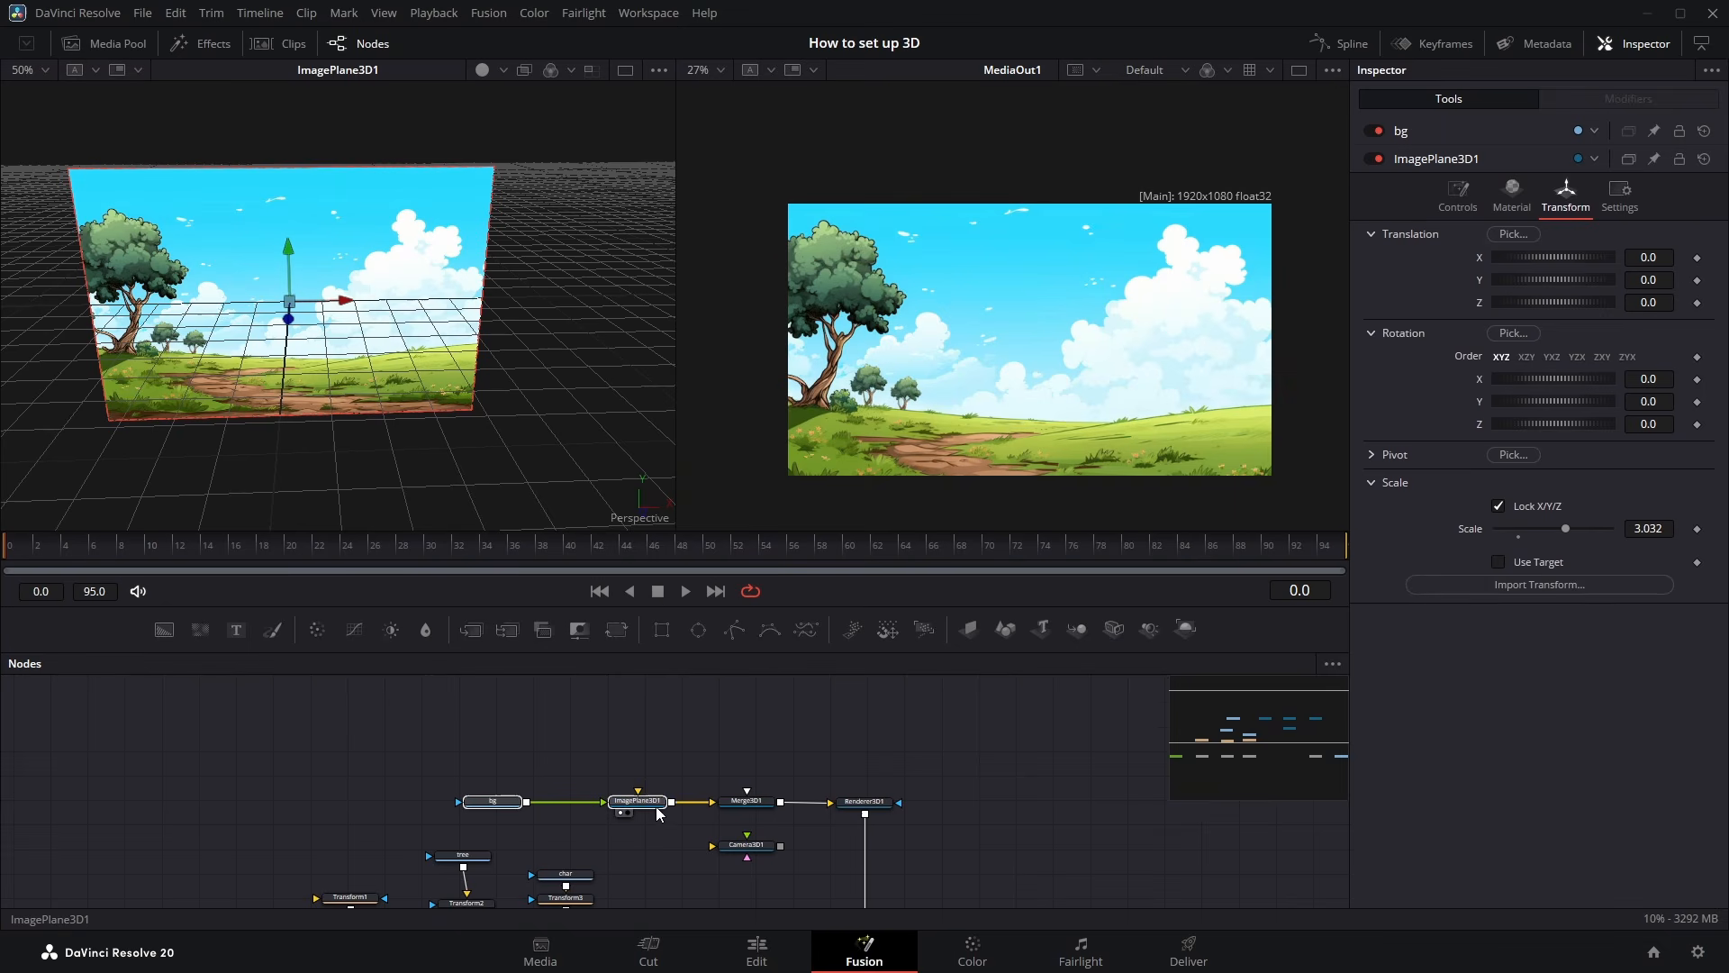
# Move the bg node and its image plane away from the Merge 3D, and place the detached tree node beneath bg
pyautogui.moveTo(653, 811); pyautogui.dragTo(527, 779)
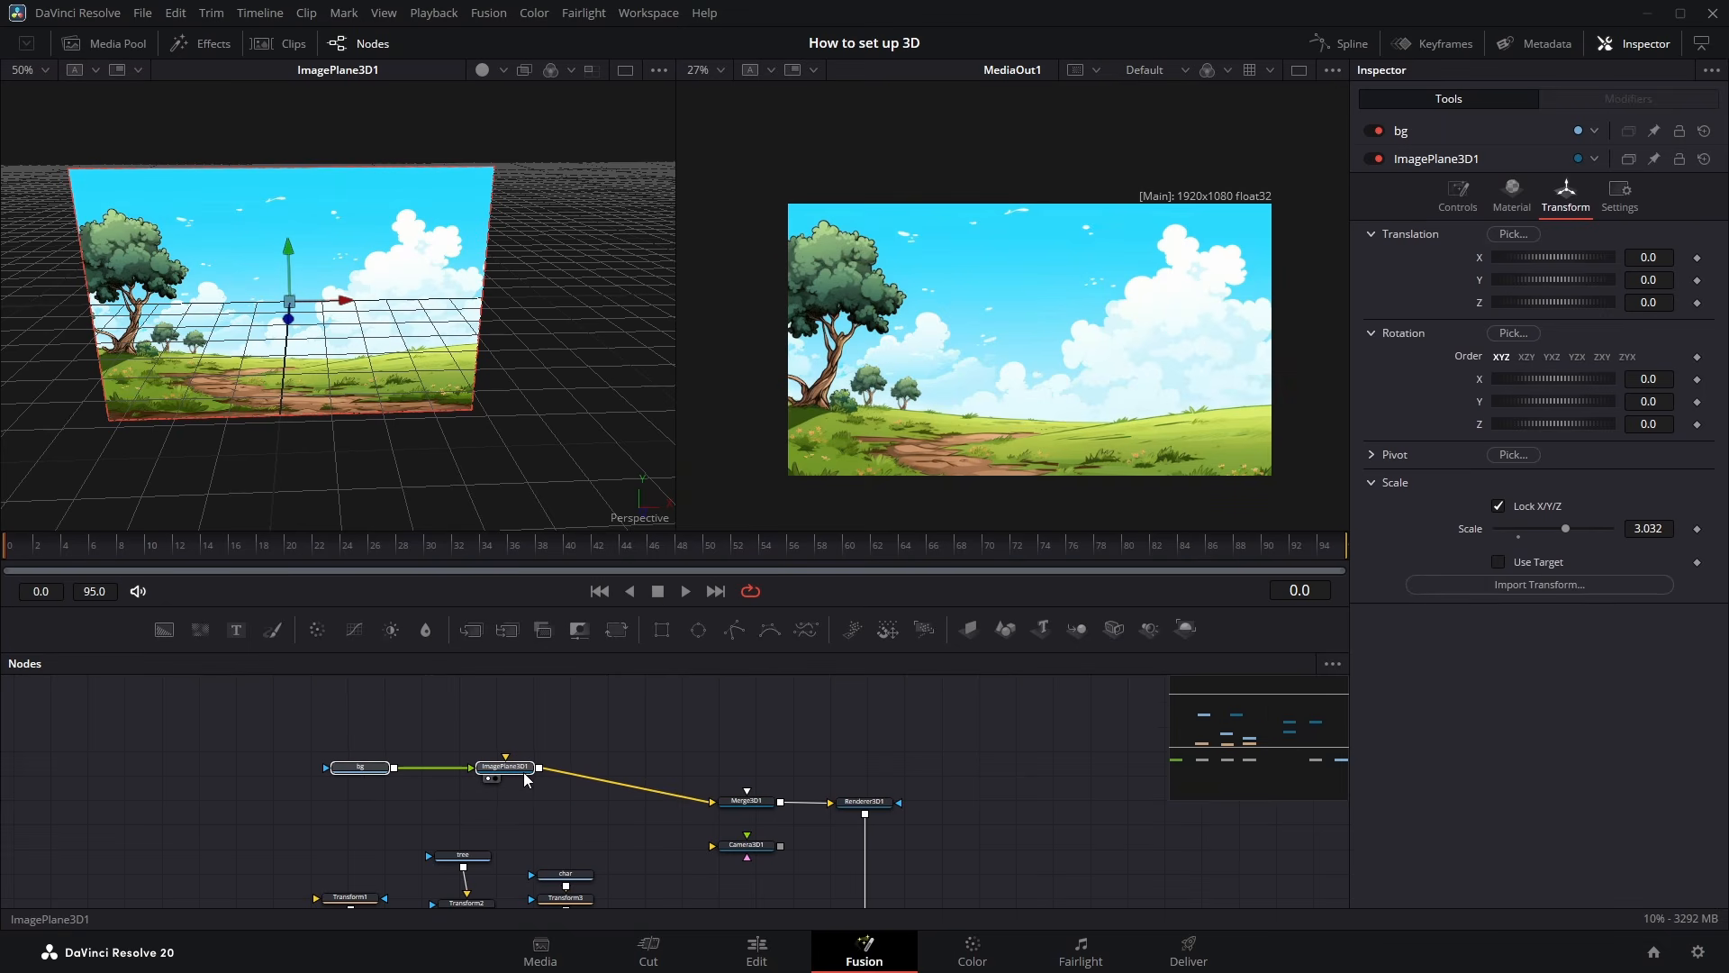
pyautogui.moveTo(686, 740); pyautogui.dragTo(894, 840)
pyautogui.moveTo(745, 801); pyautogui.dragTo(745, 768)
pyautogui.click(633, 803)
pyautogui.moveTo(532, 836); pyautogui.dragTo(392, 732)
pyautogui.click(488, 800)
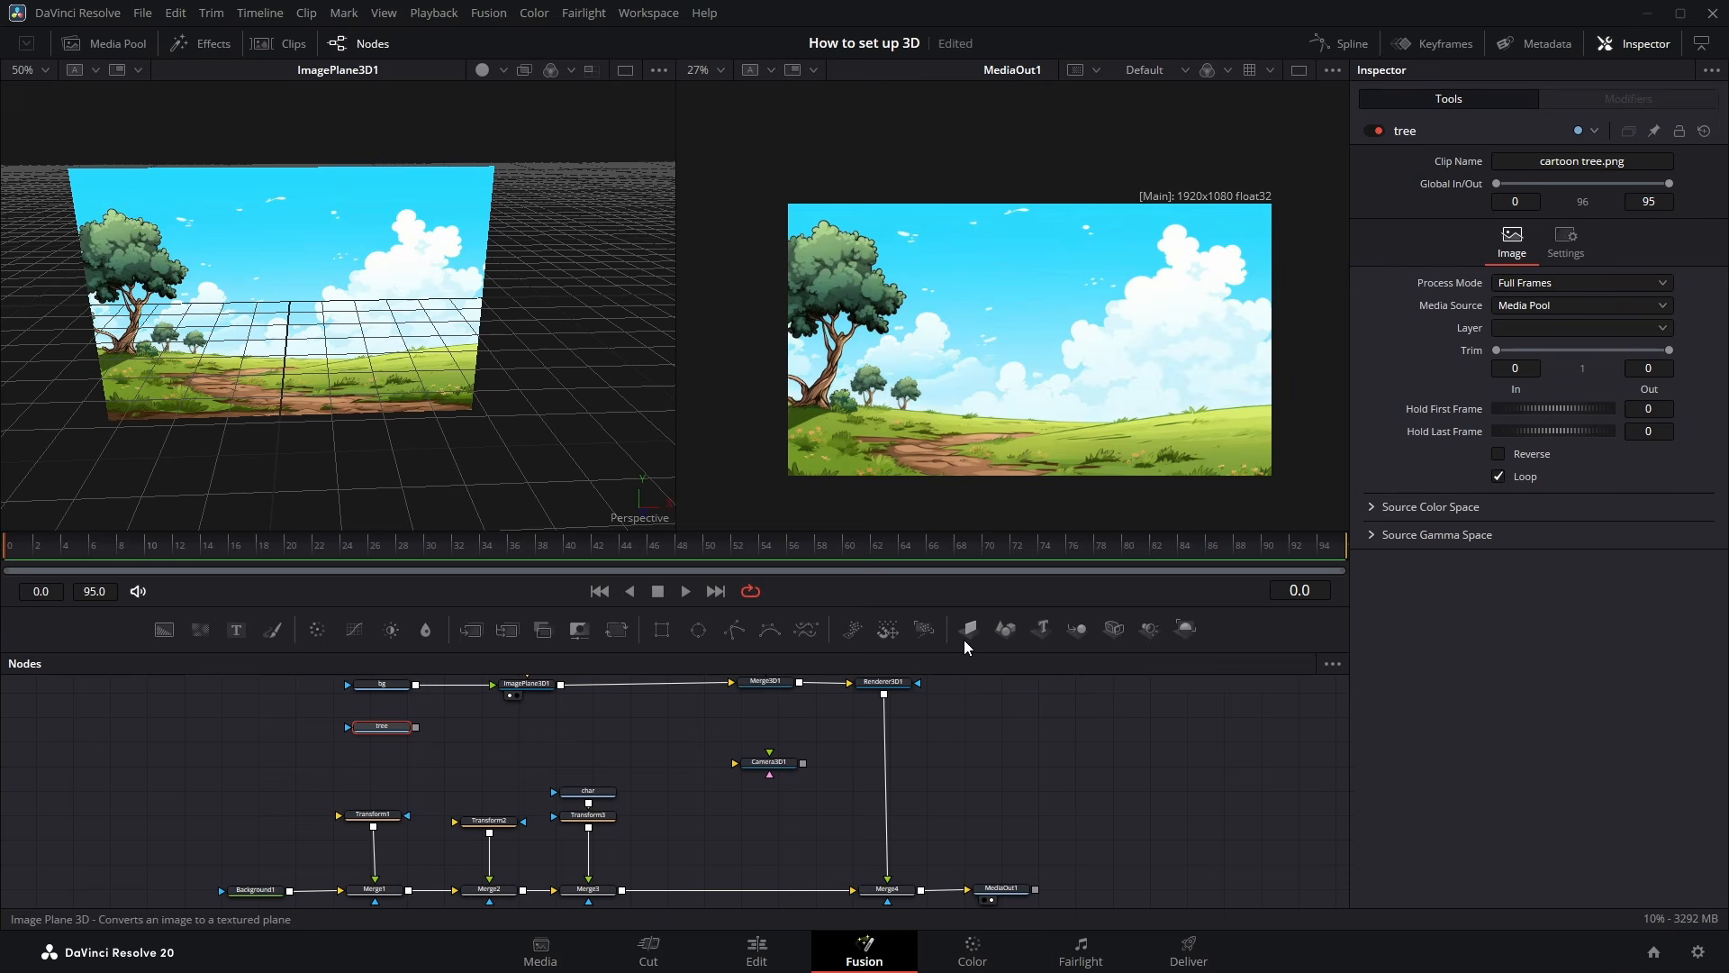
# Add an Image Plane 3D for the tree, connect it to the Merge 3D and display the merged scene in the first viewer
pyautogui.moveTo(969, 635); pyautogui.dragTo(510, 732)
pyautogui.moveTo(616, 736); pyautogui.dragTo(724, 739)
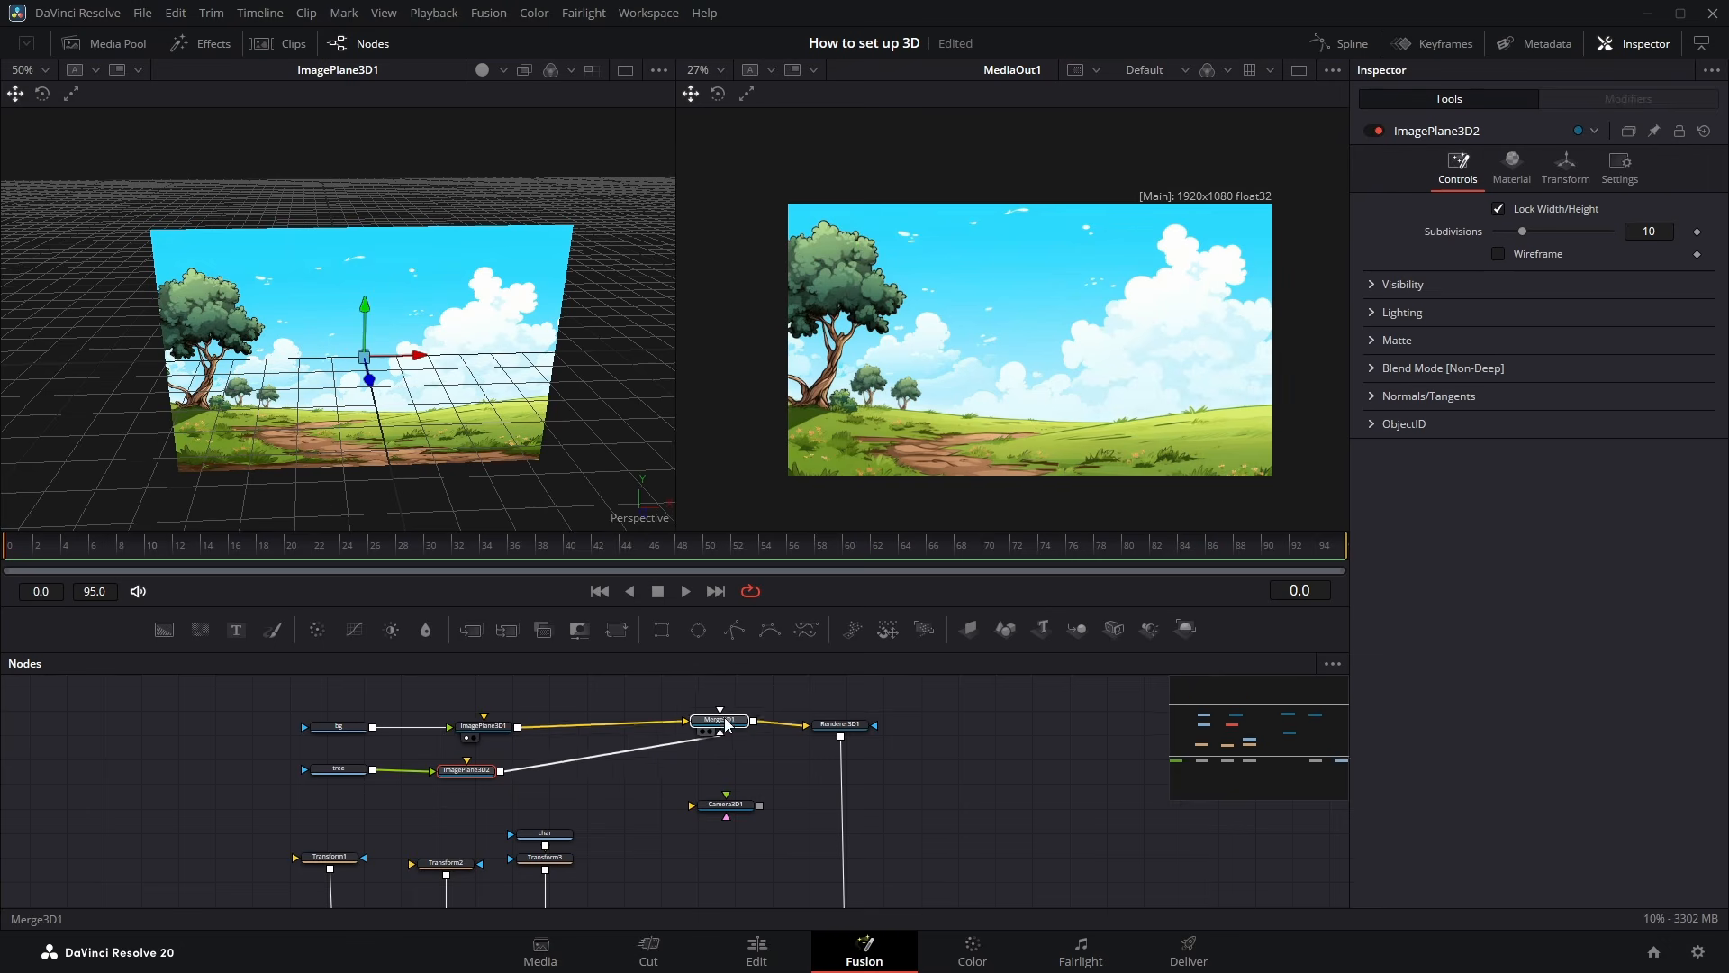
pyautogui.press('1')
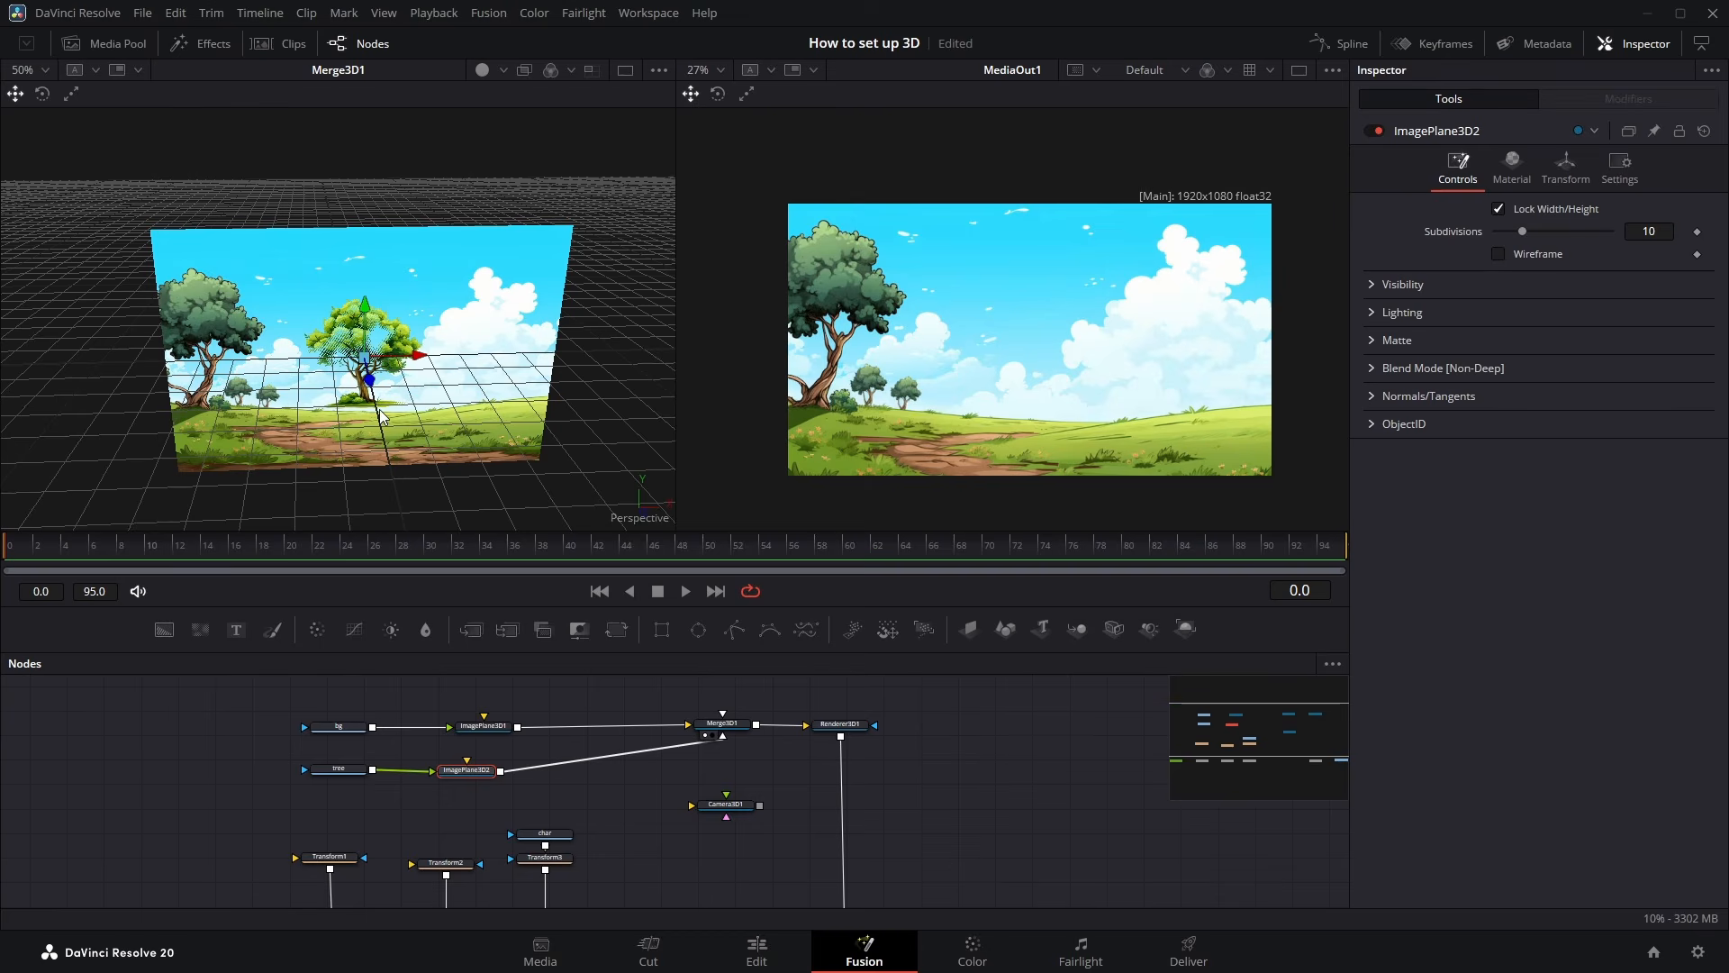
# Set the tree plane's translation to about 0.646 in X and 0.99 in Z
pyautogui.scroll(3, 350, 321)
pyautogui.moveTo(415, 422); pyautogui.dragTo(433, 329)
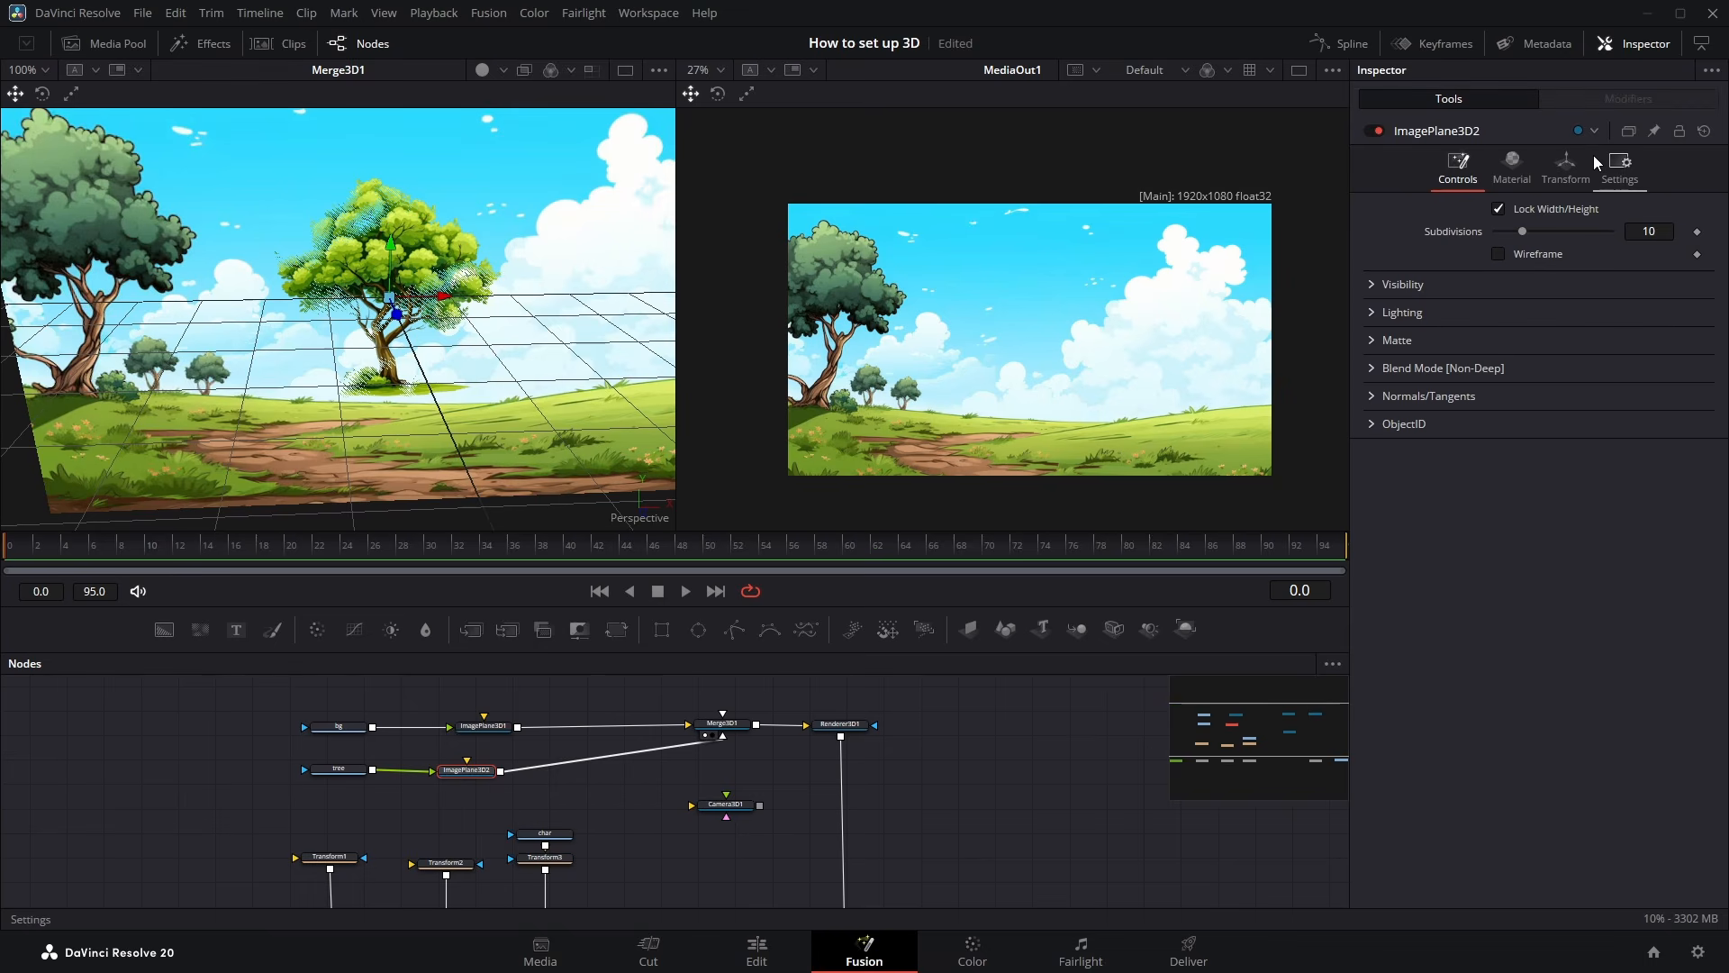
pyautogui.click(1570, 170)
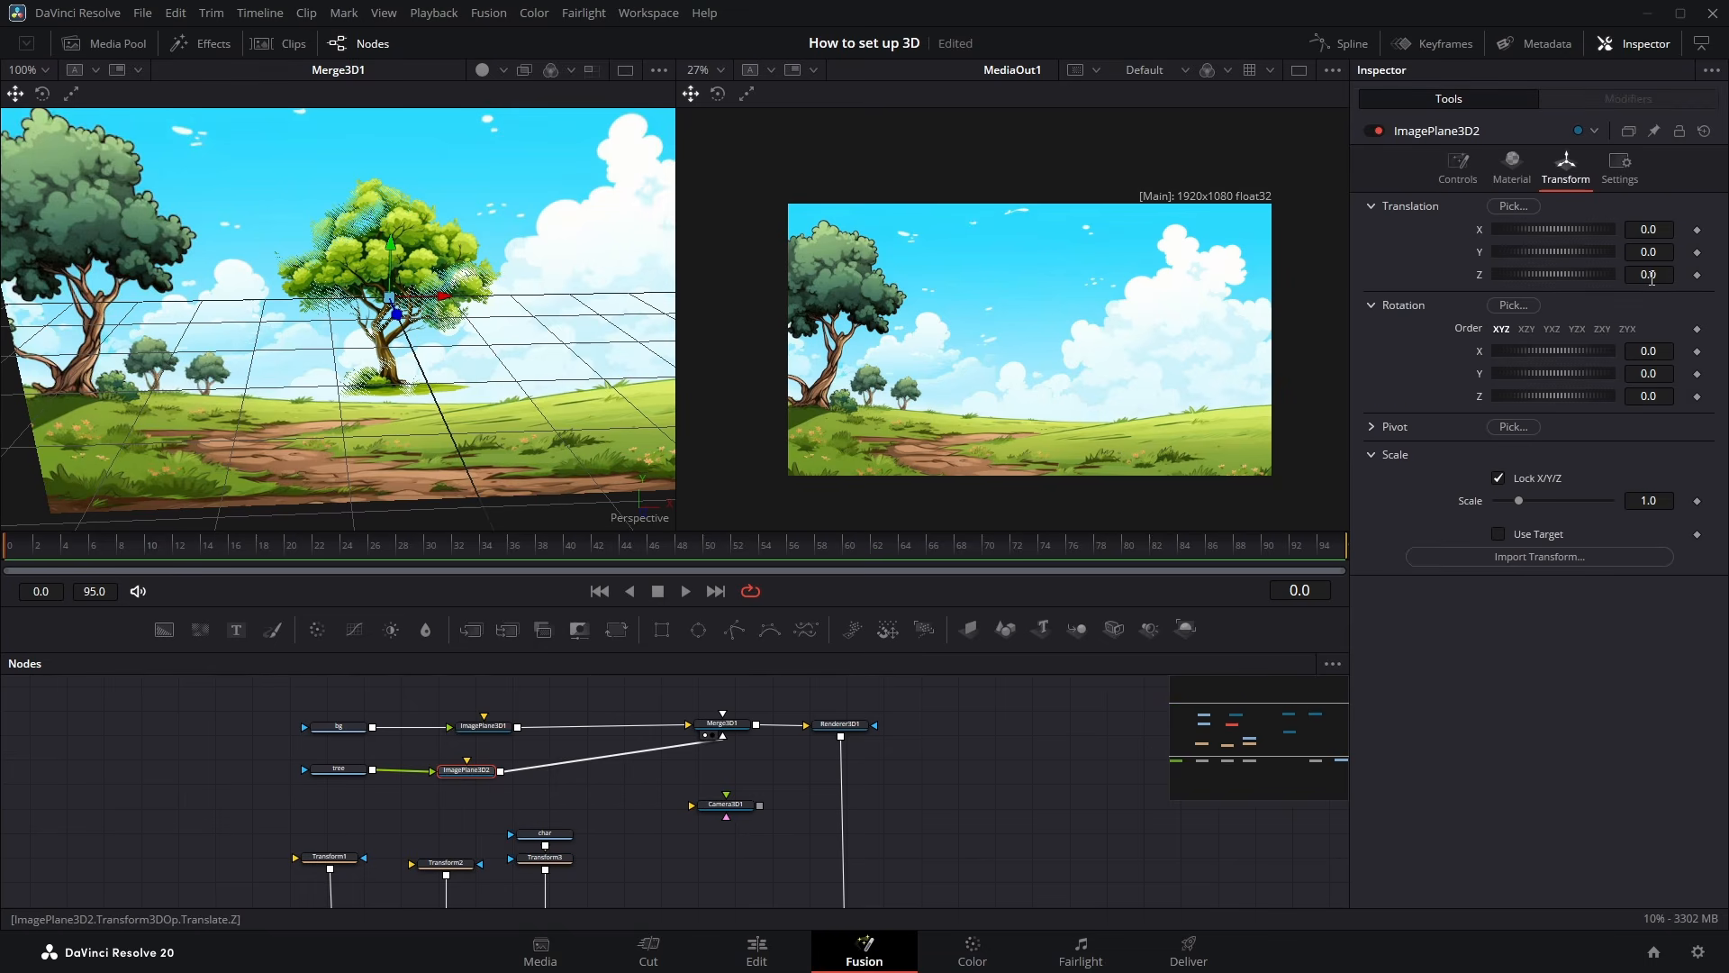
pyautogui.moveTo(1650, 275); pyautogui.dragTo(1711, 275)
pyautogui.scroll(-3, 434, 382)
pyautogui.moveTo(306, 348); pyautogui.dragTo(604, 357)
pyautogui.moveTo(604, 364); pyautogui.dragTo(432, 362)
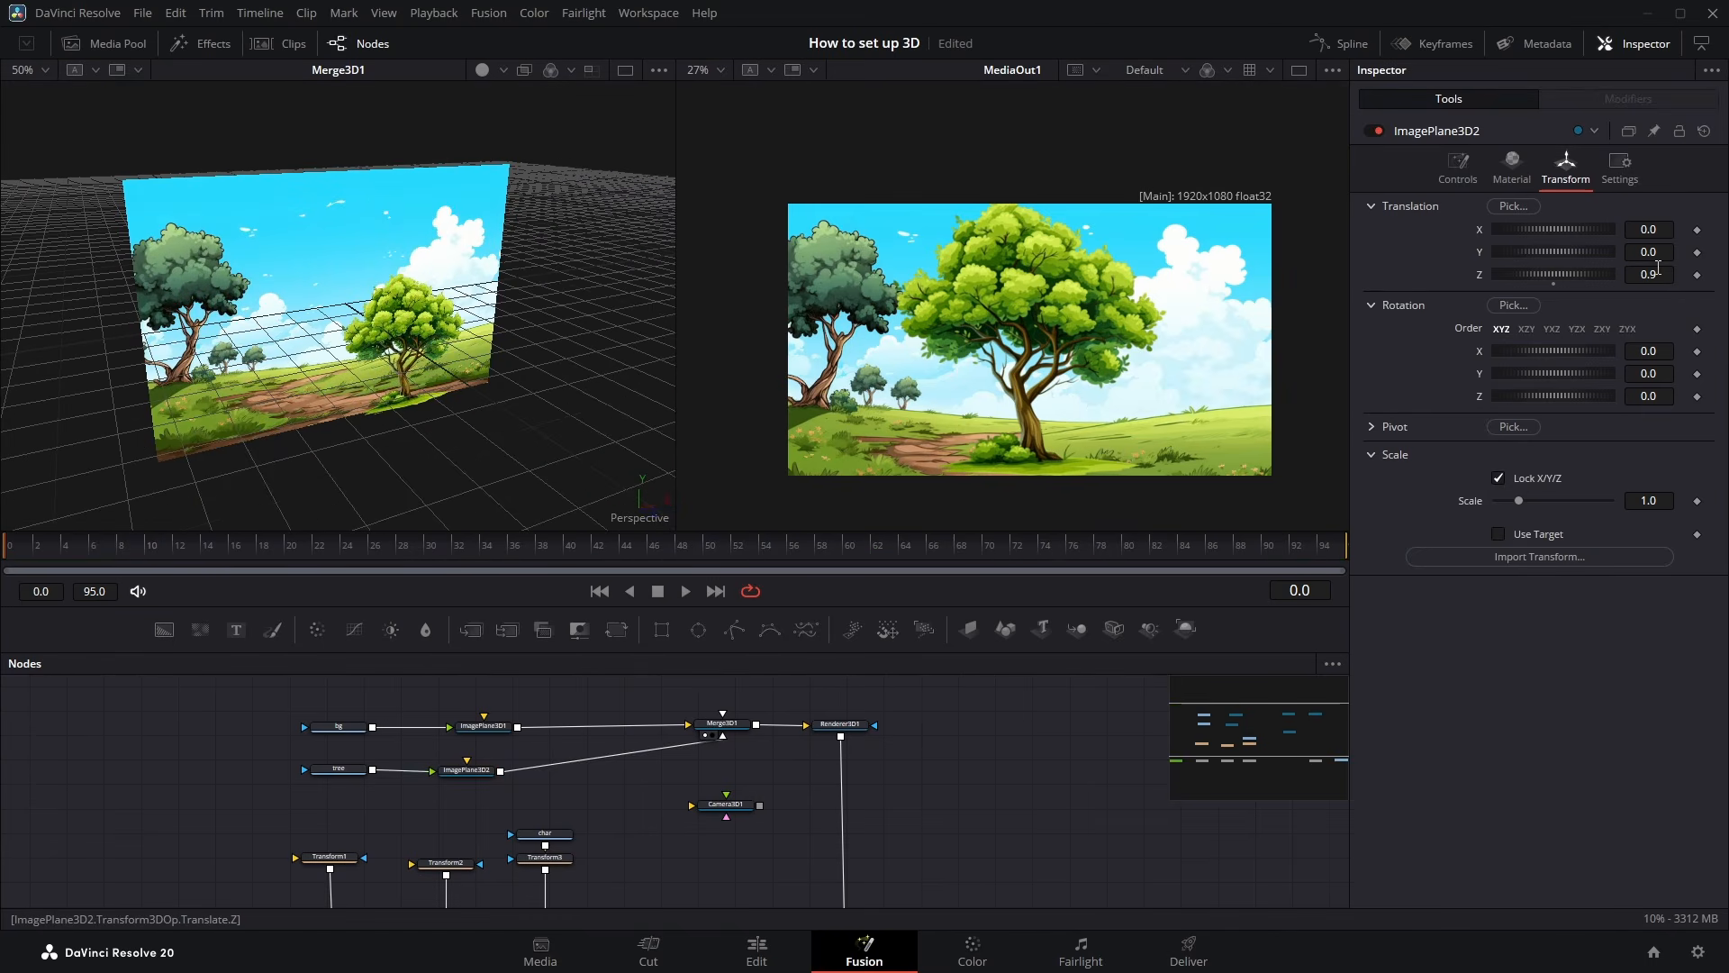
pyautogui.moveTo(1652, 275); pyautogui.dragTo(1716, 229)
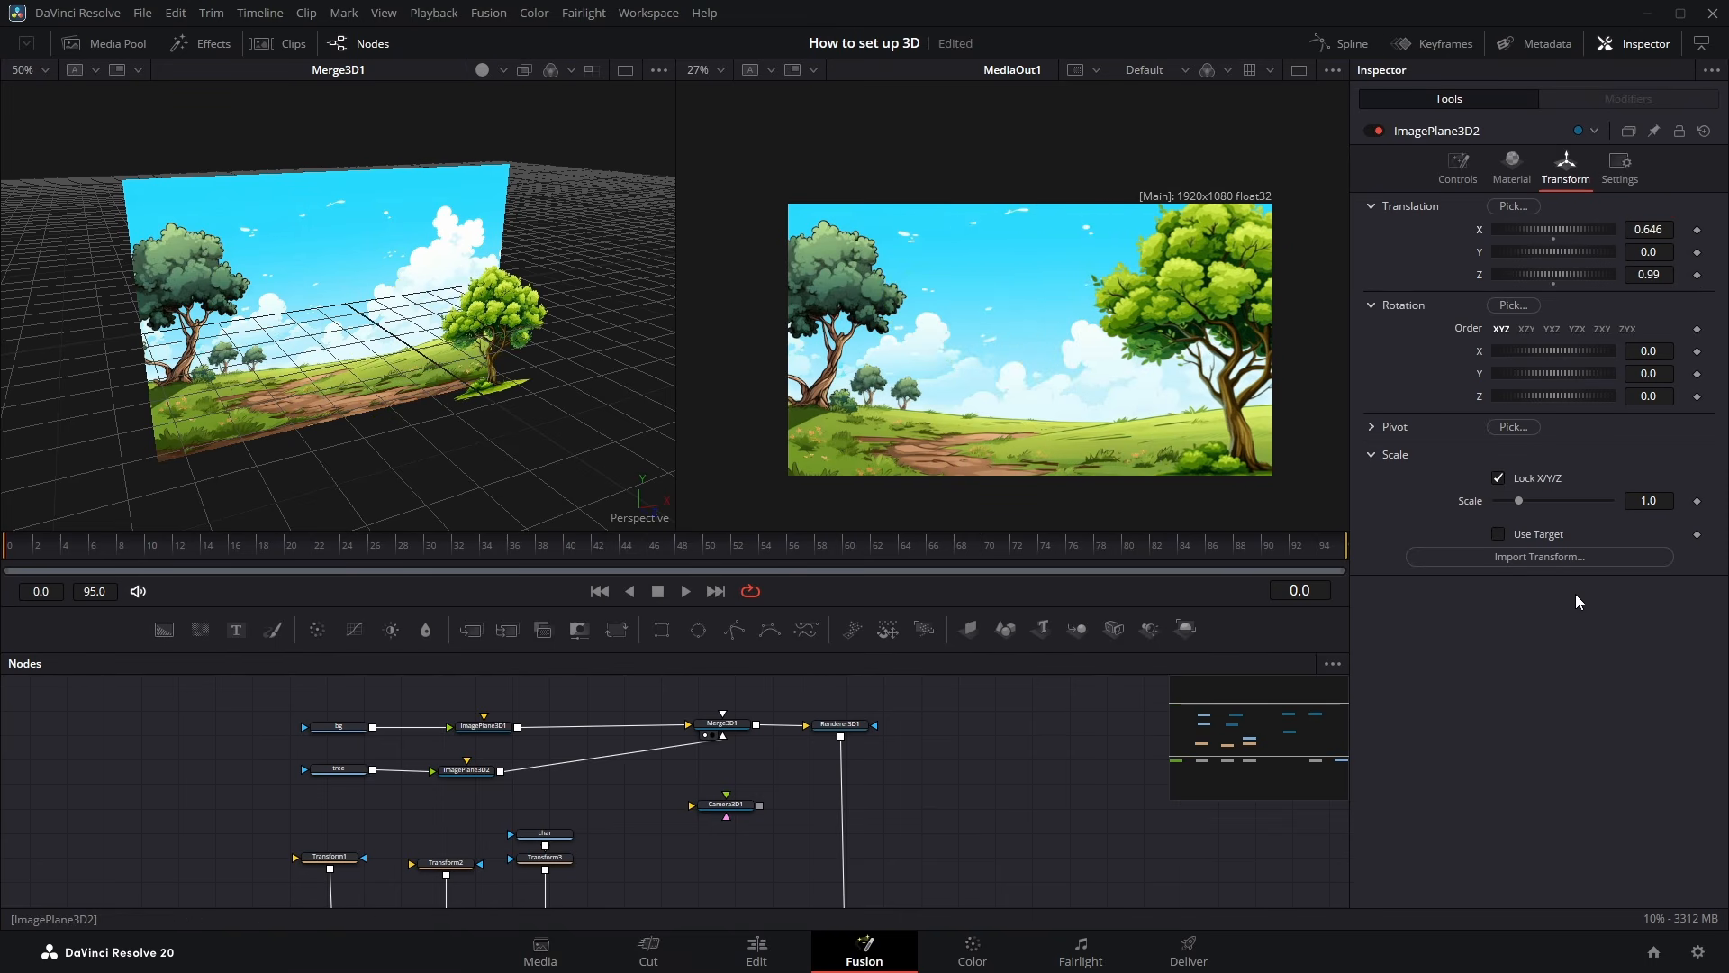
# Detach the char node, place it beneath the tree branch and connect it to the Merge 3D through another Image Plane 3D
pyautogui.moveTo(545, 833); pyautogui.dragTo(465, 806)
pyautogui.click(499, 824)
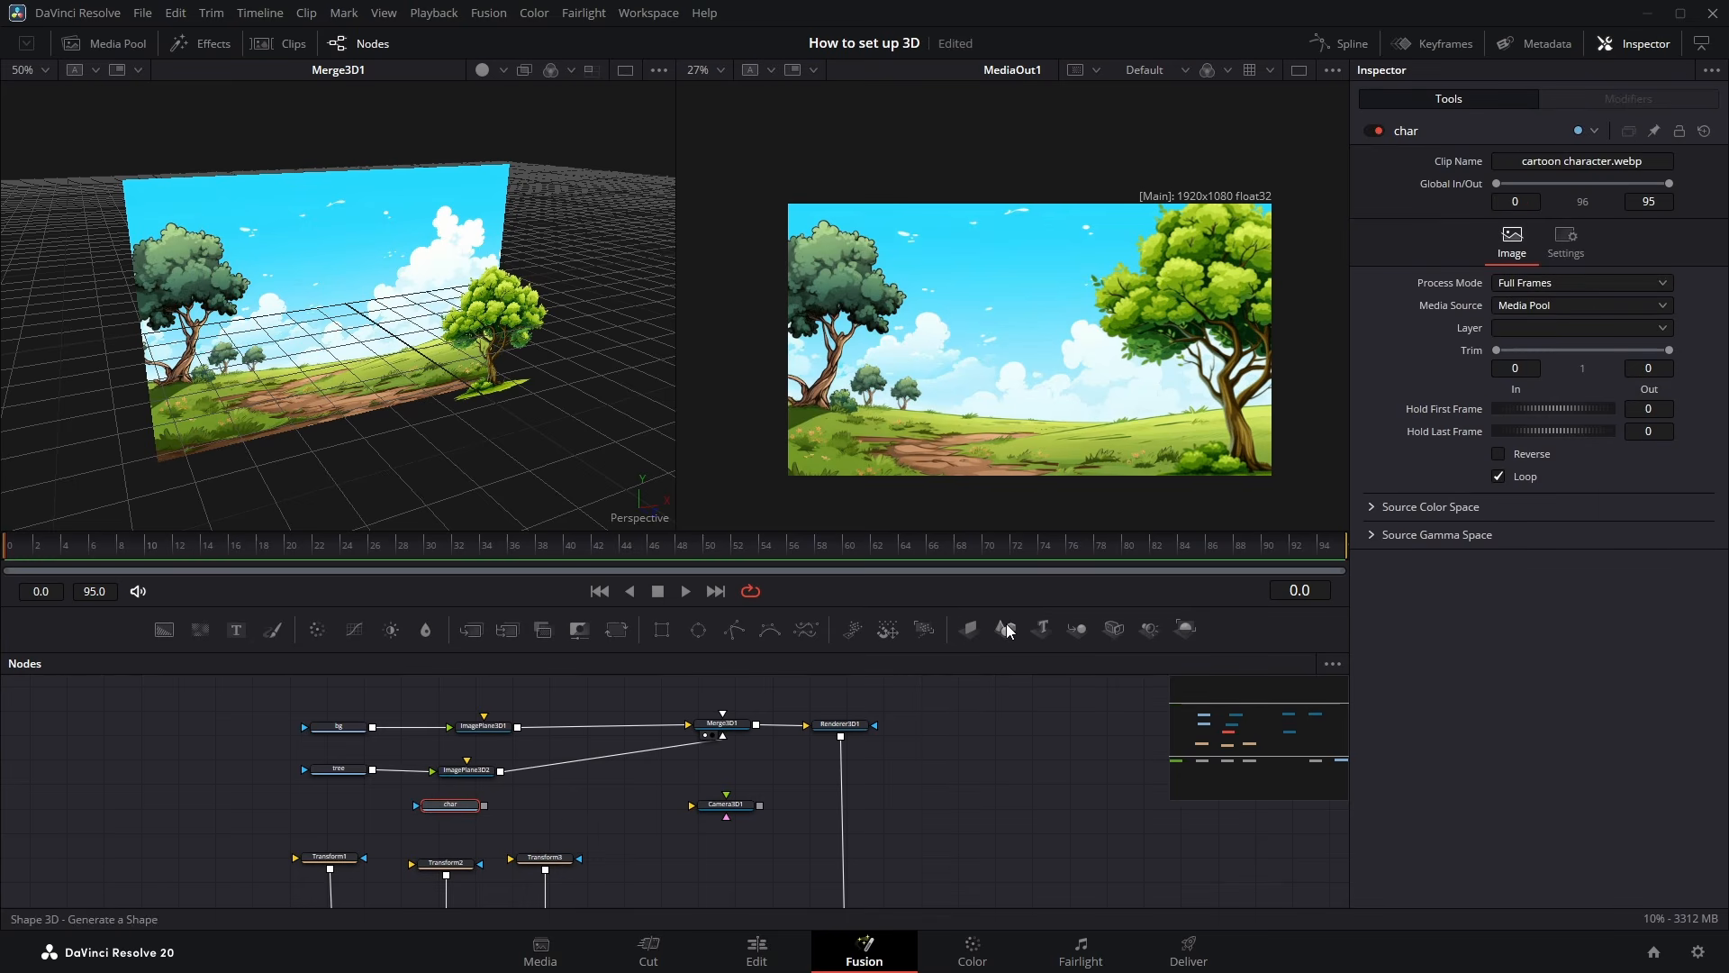
pyautogui.moveTo(974, 624); pyautogui.dragTo(737, 724)
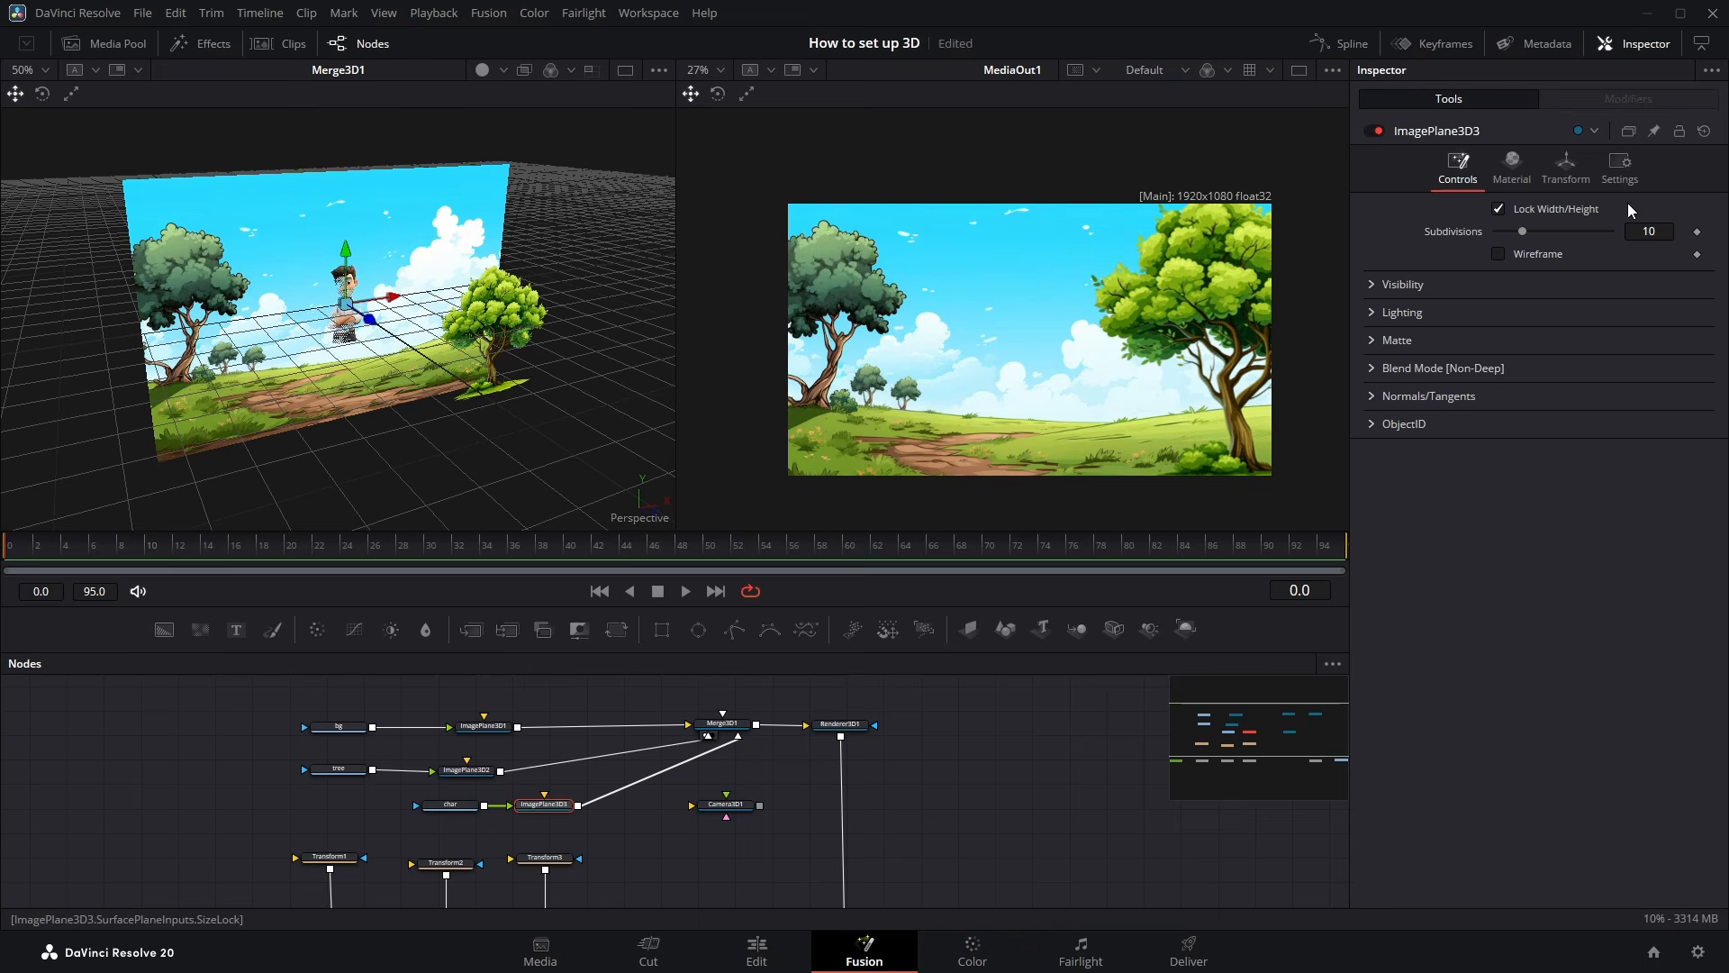
# Move the character plane forward in the 3D scene to a Z translation of about 1.24
pyautogui.click(1566, 167)
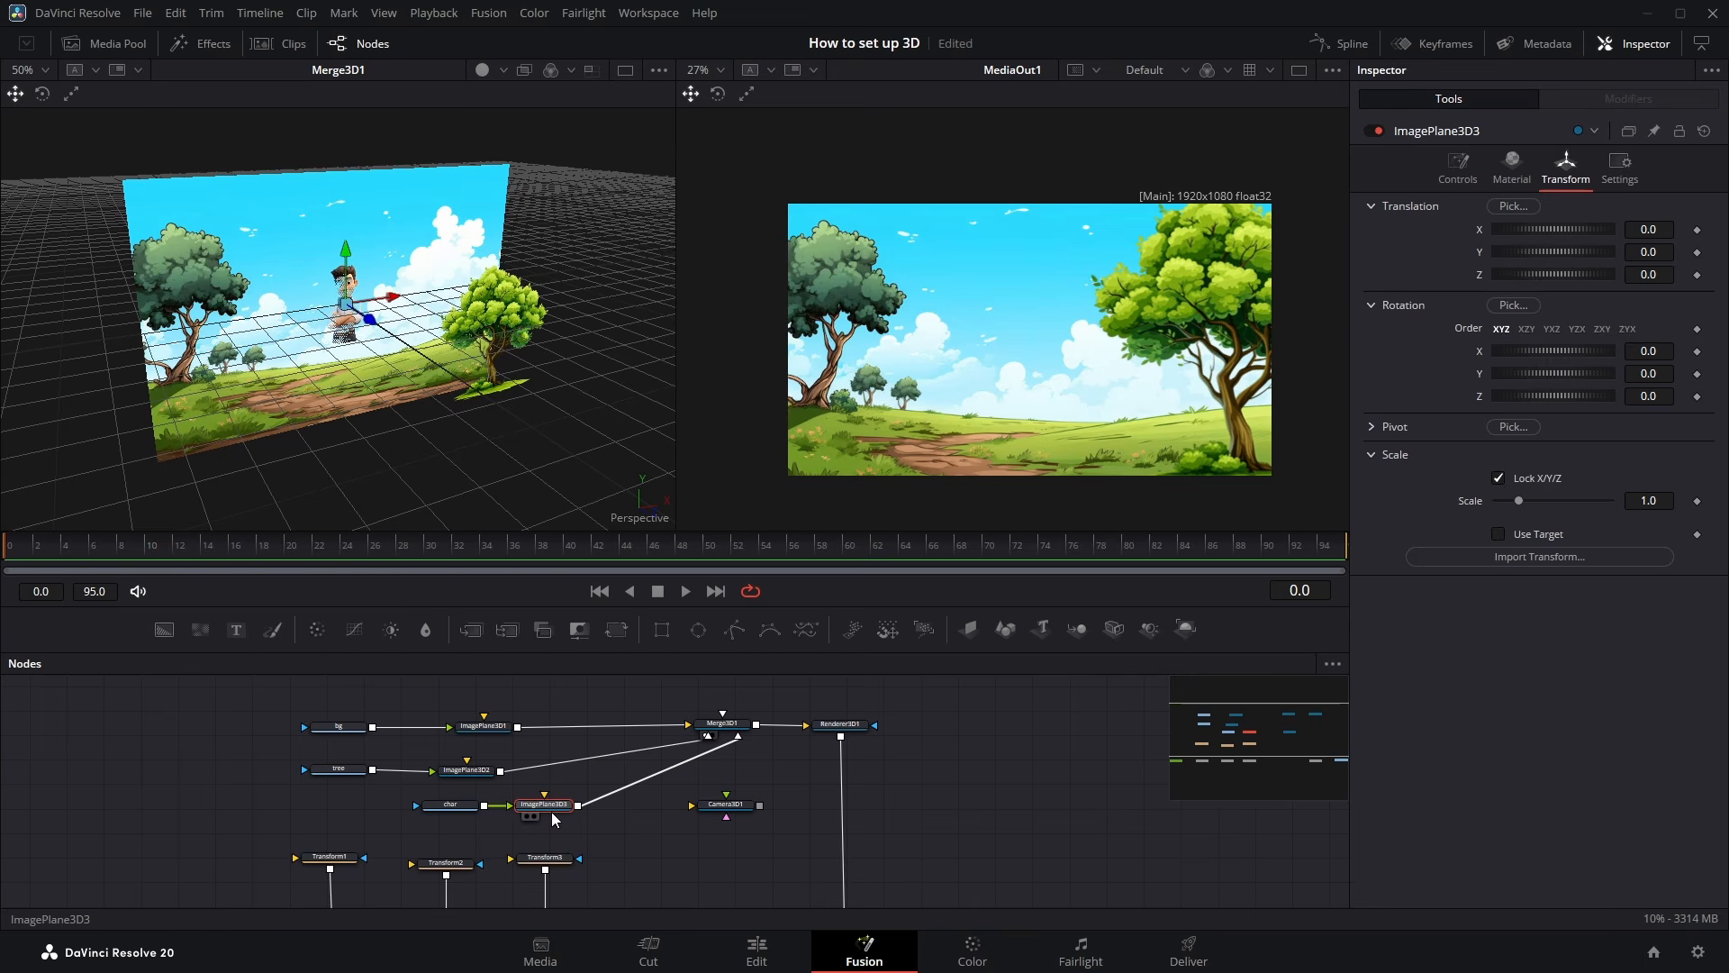
pyautogui.click(442, 809)
pyautogui.click(379, 335)
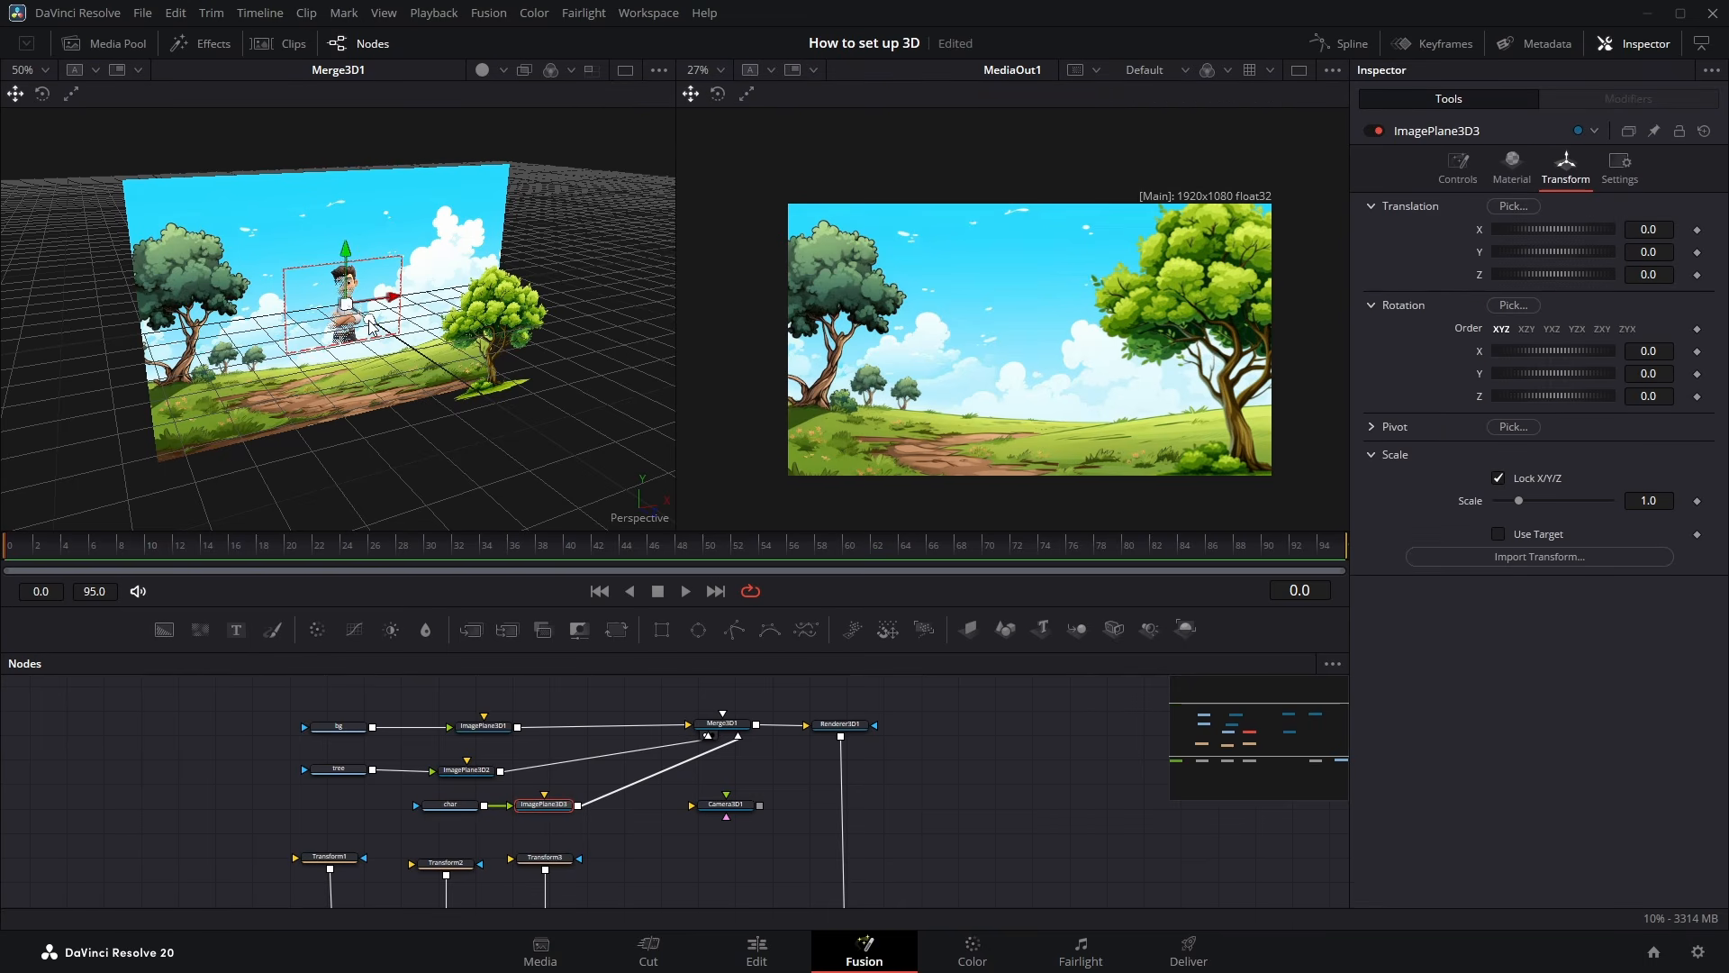
pyautogui.press('w')
pyautogui.moveTo(370, 326); pyautogui.dragTo(468, 391)
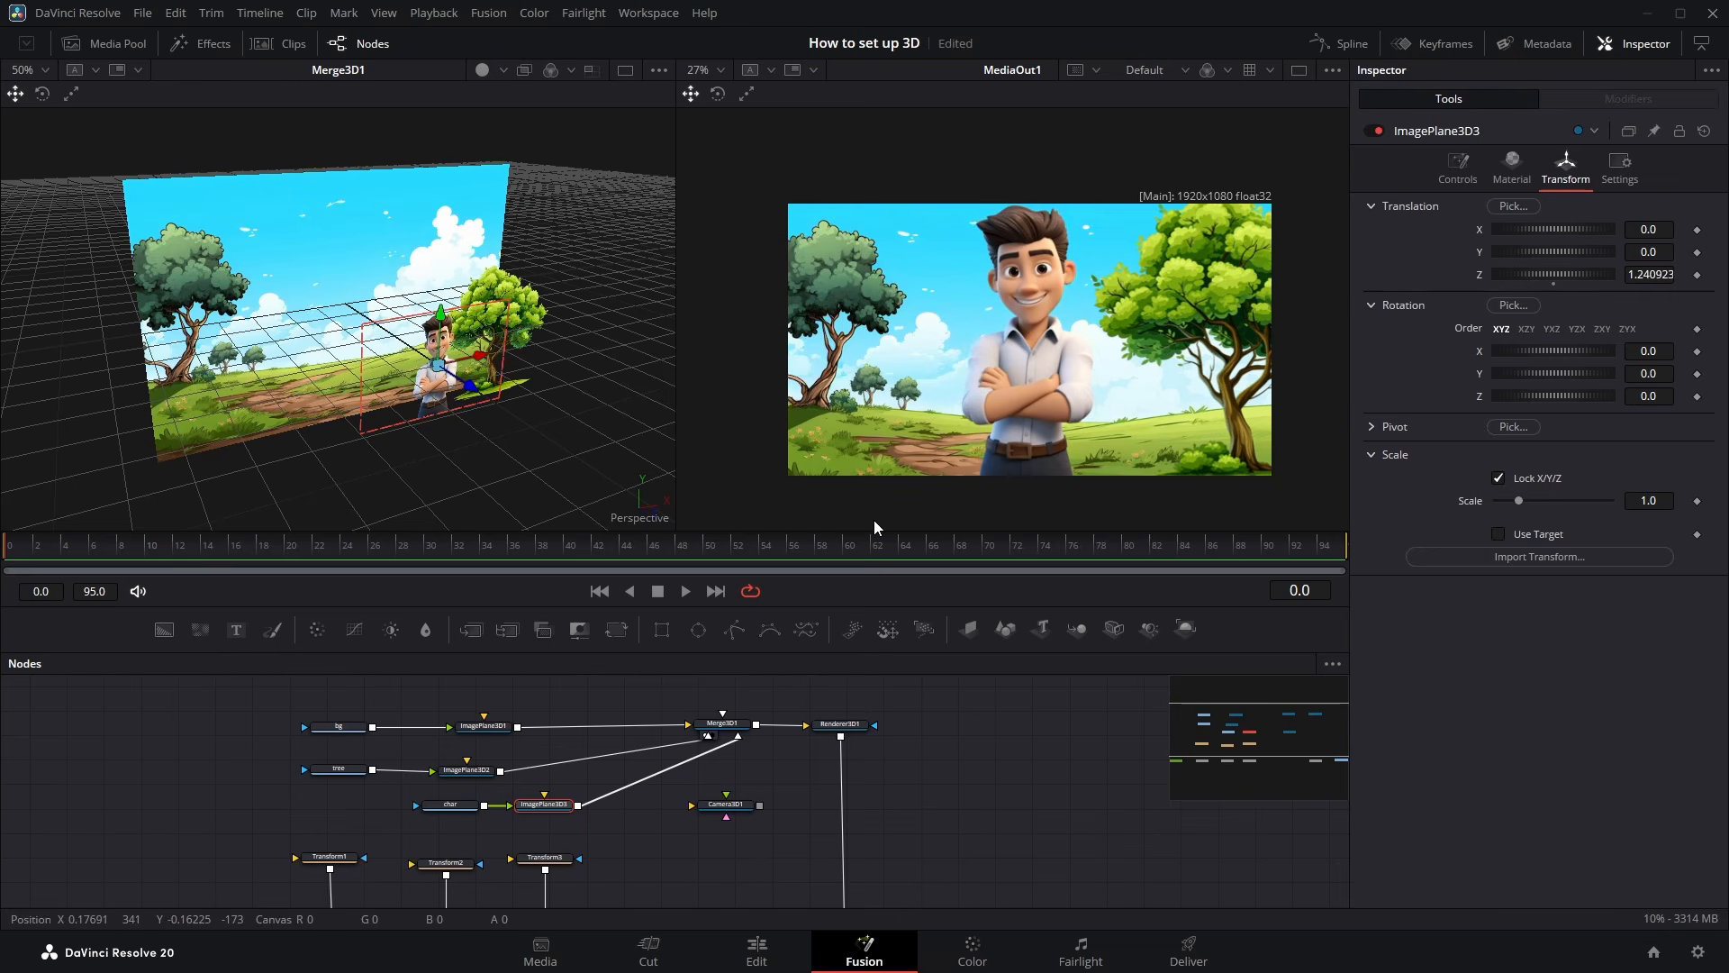
pyautogui.click(1039, 776)
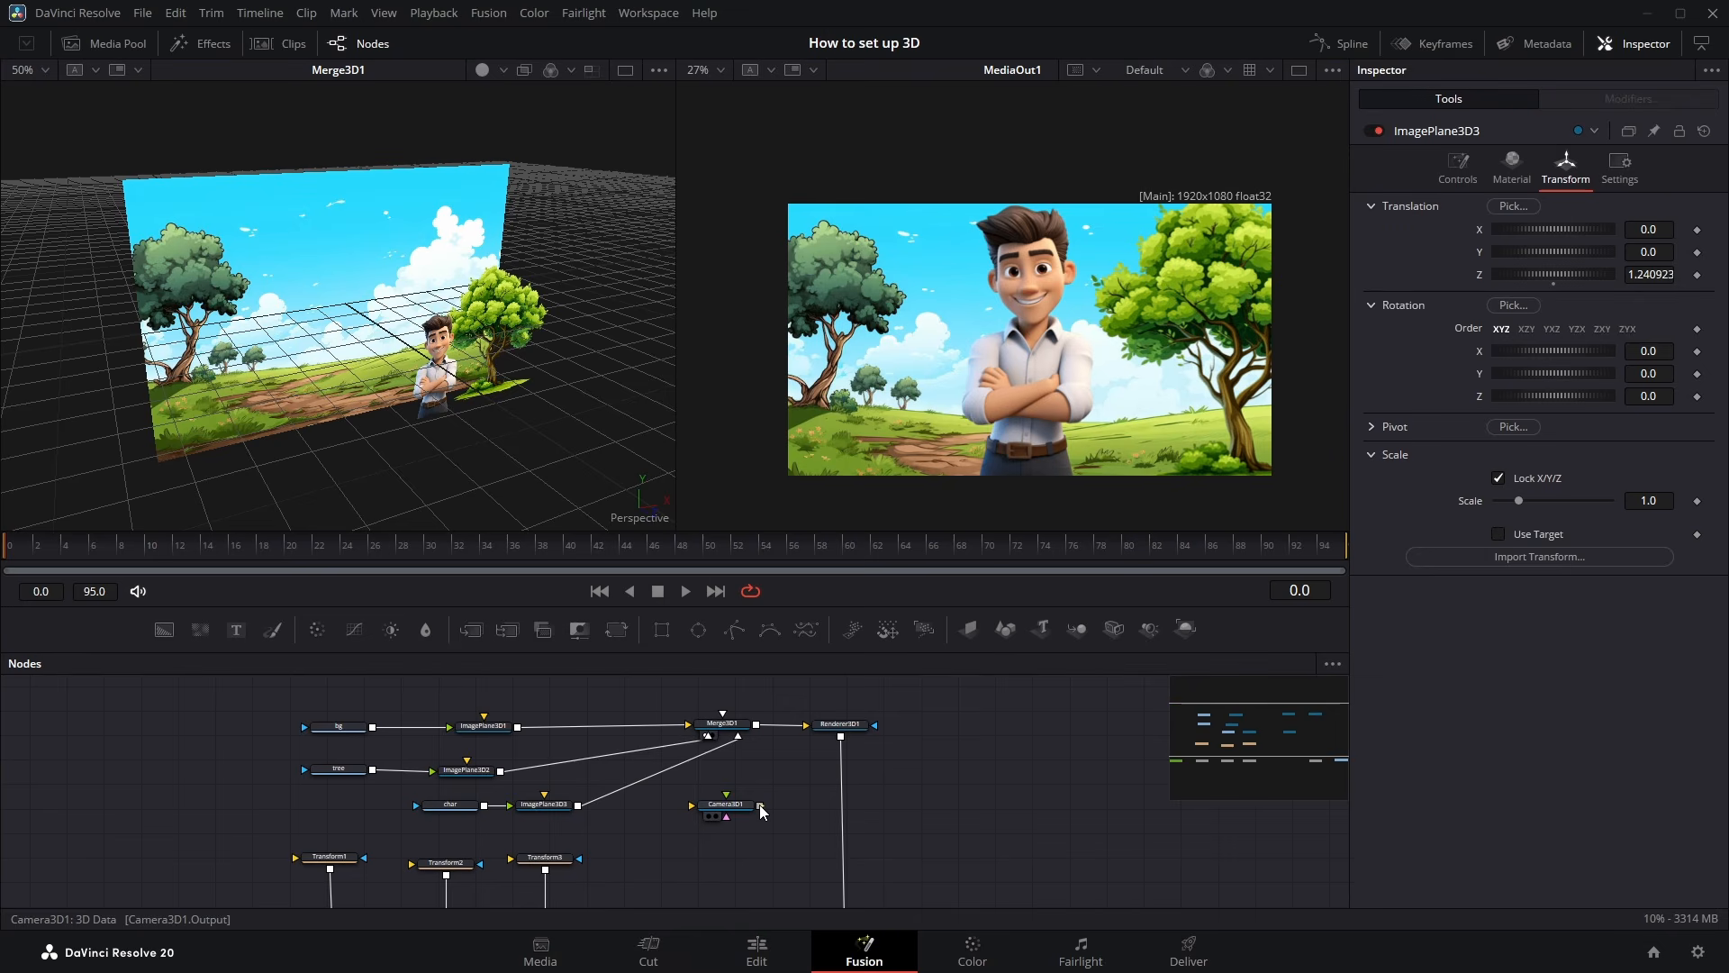
# Connect the Camera 3D to the Merge 3D and pull the camera back until the background, tree and character fill its frame
pyautogui.moveTo(759, 803); pyautogui.dragTo(731, 731)
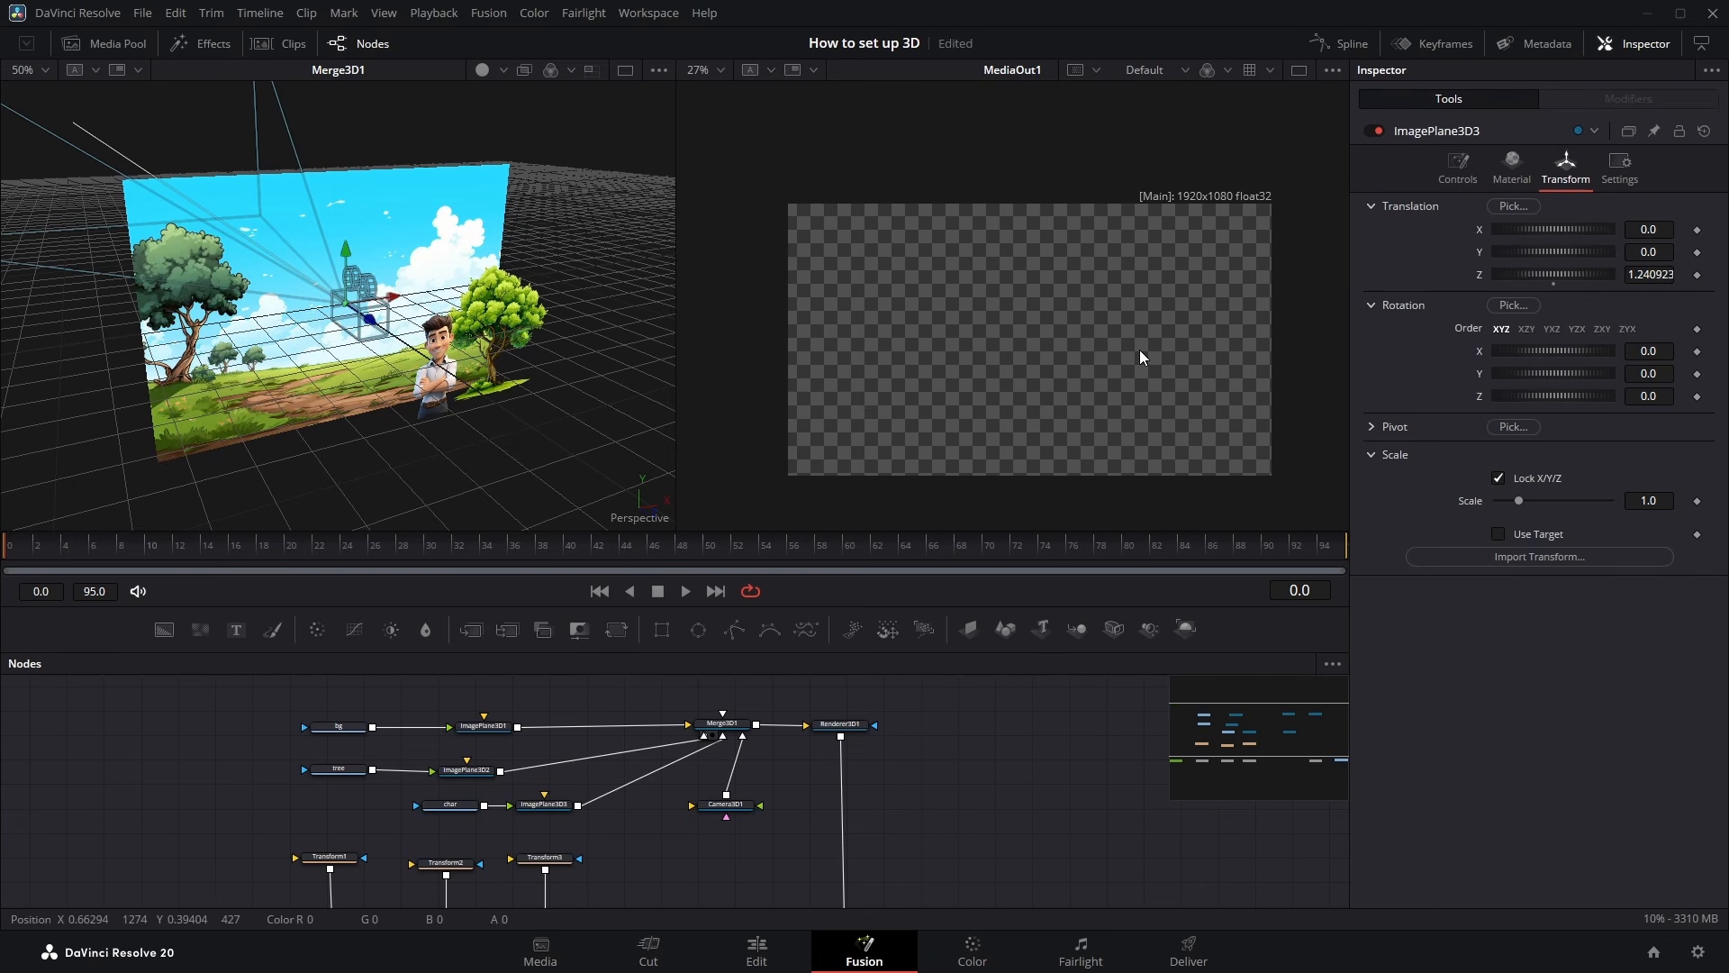
pyautogui.moveTo(326, 362); pyautogui.dragTo(591, 360)
pyautogui.moveTo(538, 394); pyautogui.dragTo(590, 297)
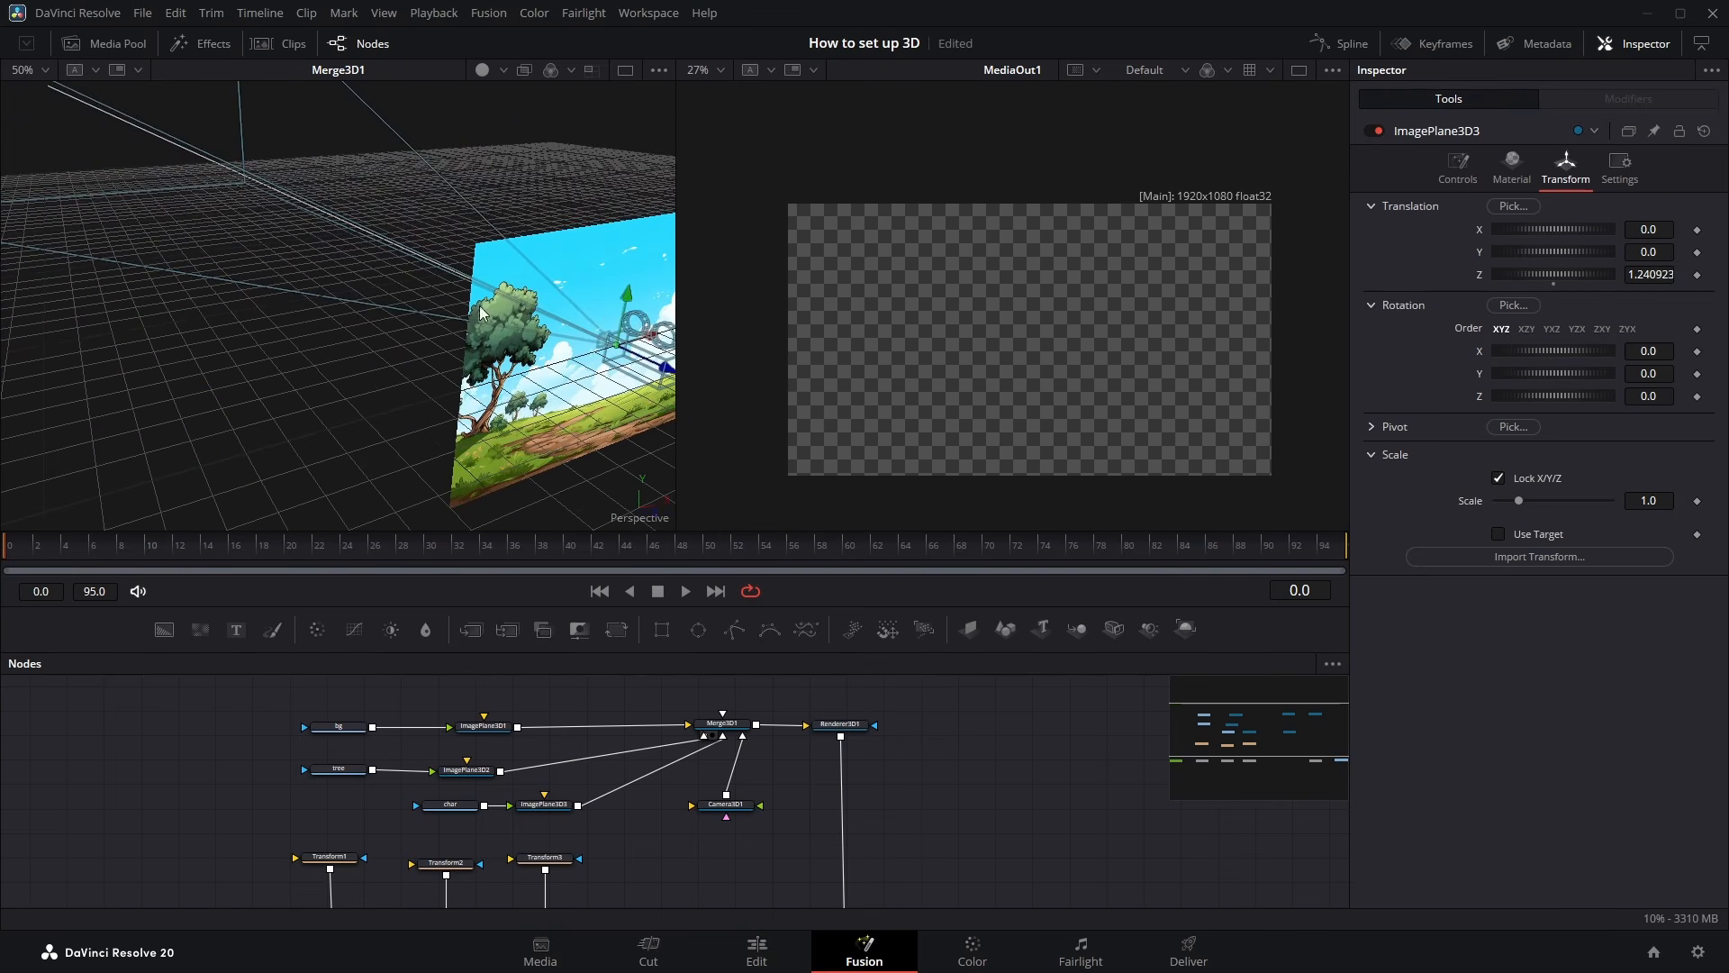
pyautogui.moveTo(572, 408); pyautogui.dragTo(279, 340)
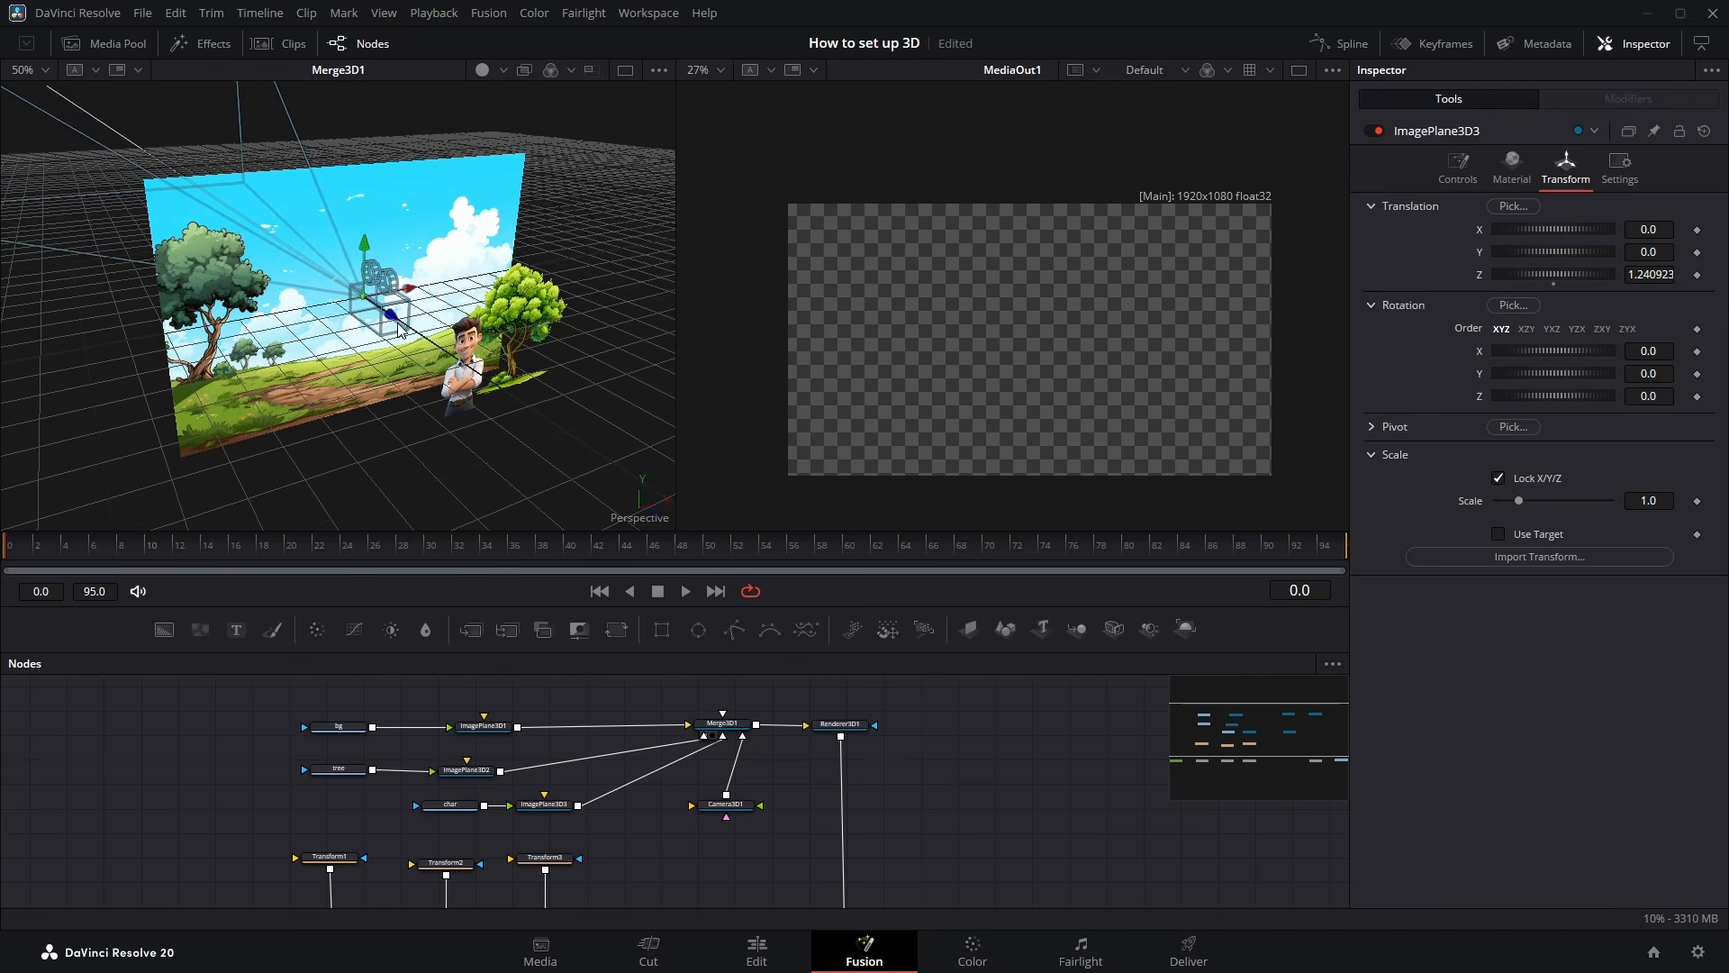
pyautogui.moveTo(400, 328); pyautogui.dragTo(1700, 862)
pyautogui.moveTo(532, 396); pyautogui.dragTo(333, 303)
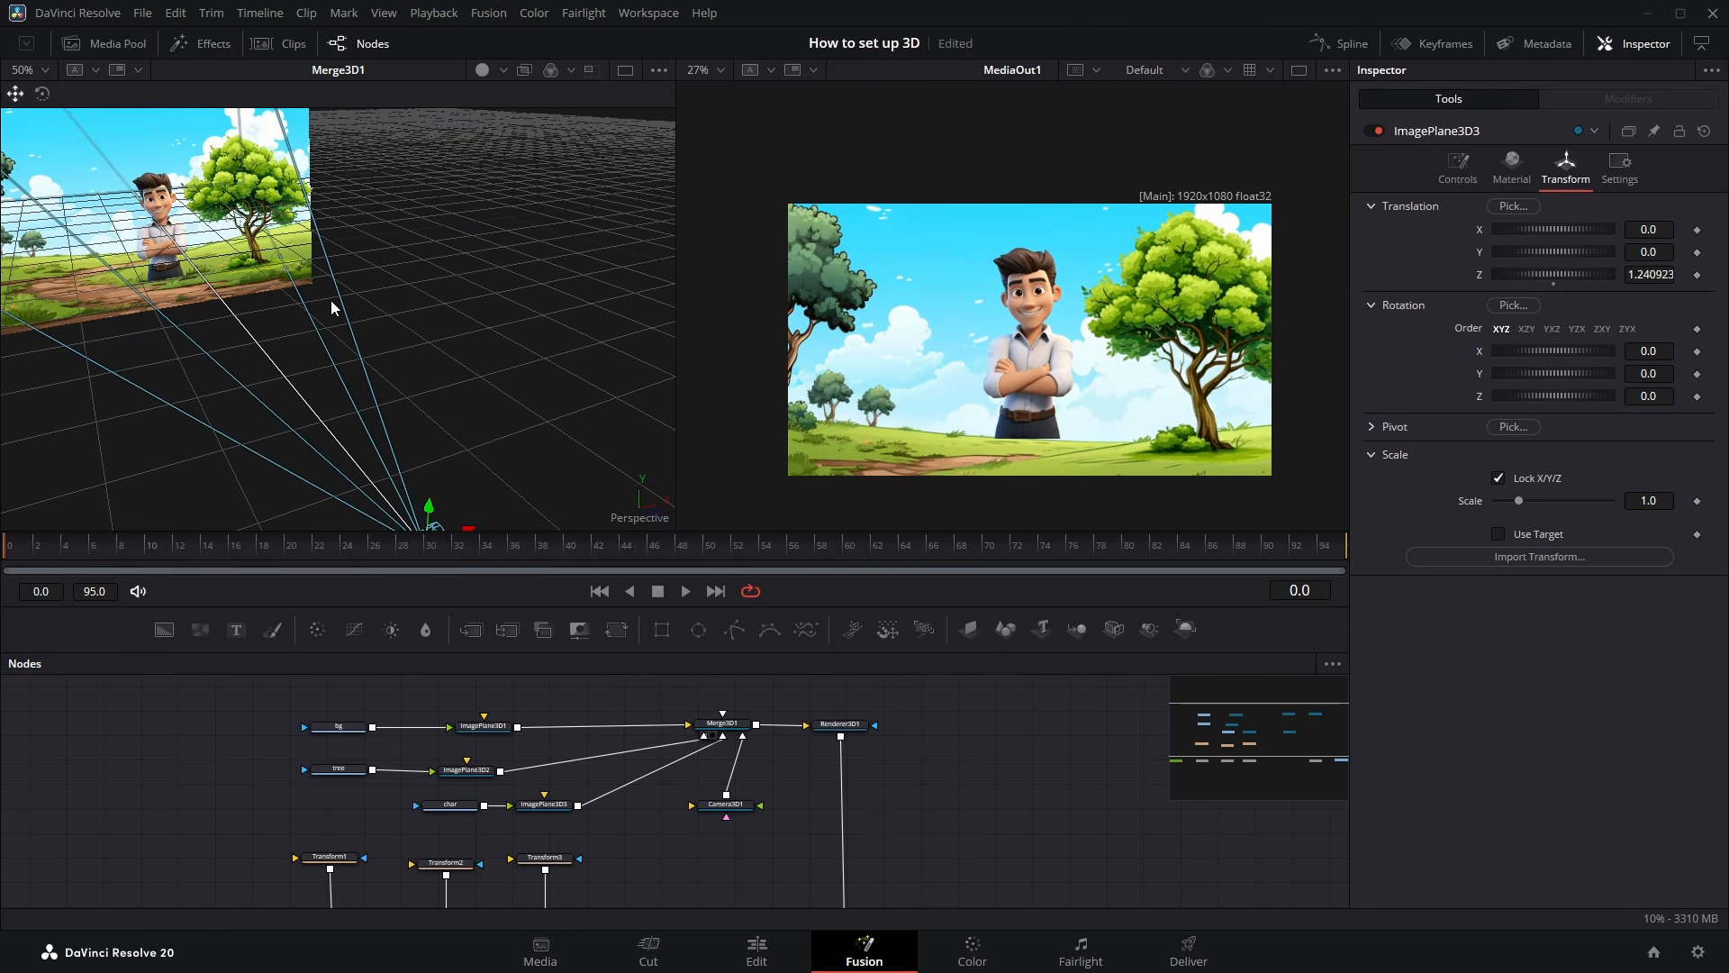
# Scale the tree plane to 1.723 and reposition it to a translation of about X 0.96, Y 0.11 and Z 1.56
pyautogui.scroll(-3, 332, 305)
pyautogui.moveTo(383, 379)
pyautogui.mouseDown()
pyautogui.moveTo(475, 478)
pyautogui.moveTo(368, 403)
pyautogui.mouseUp()
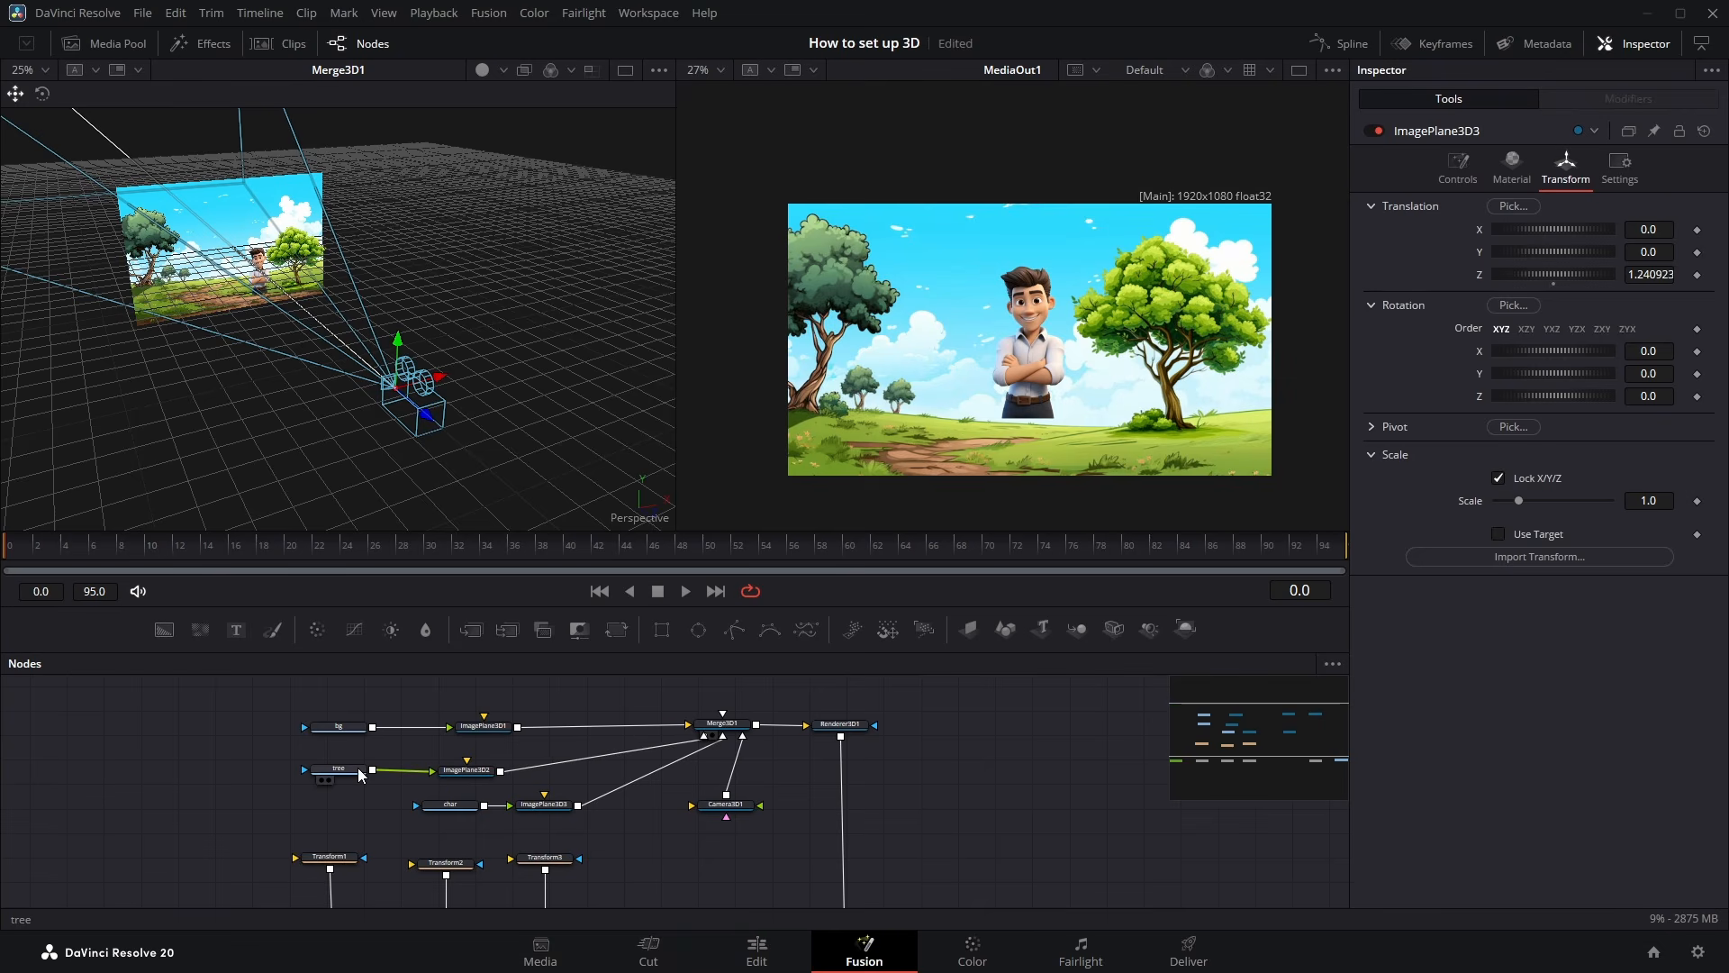
pyautogui.click(477, 774)
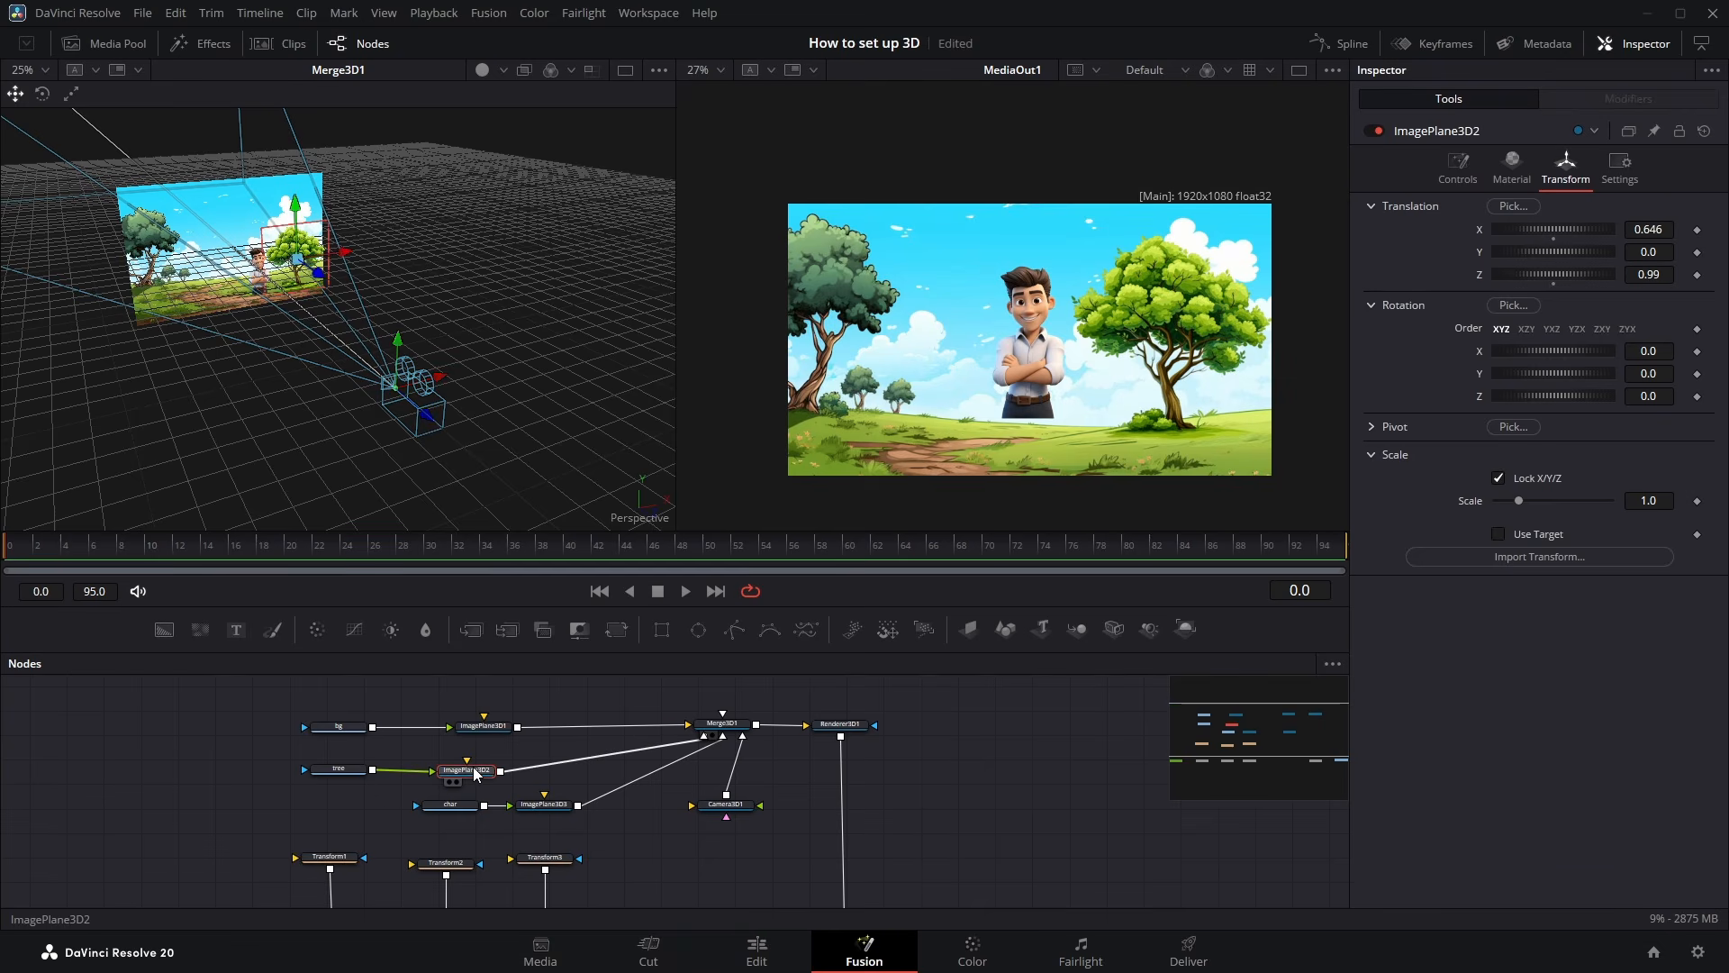
pyautogui.moveTo(315, 278); pyautogui.dragTo(394, 309)
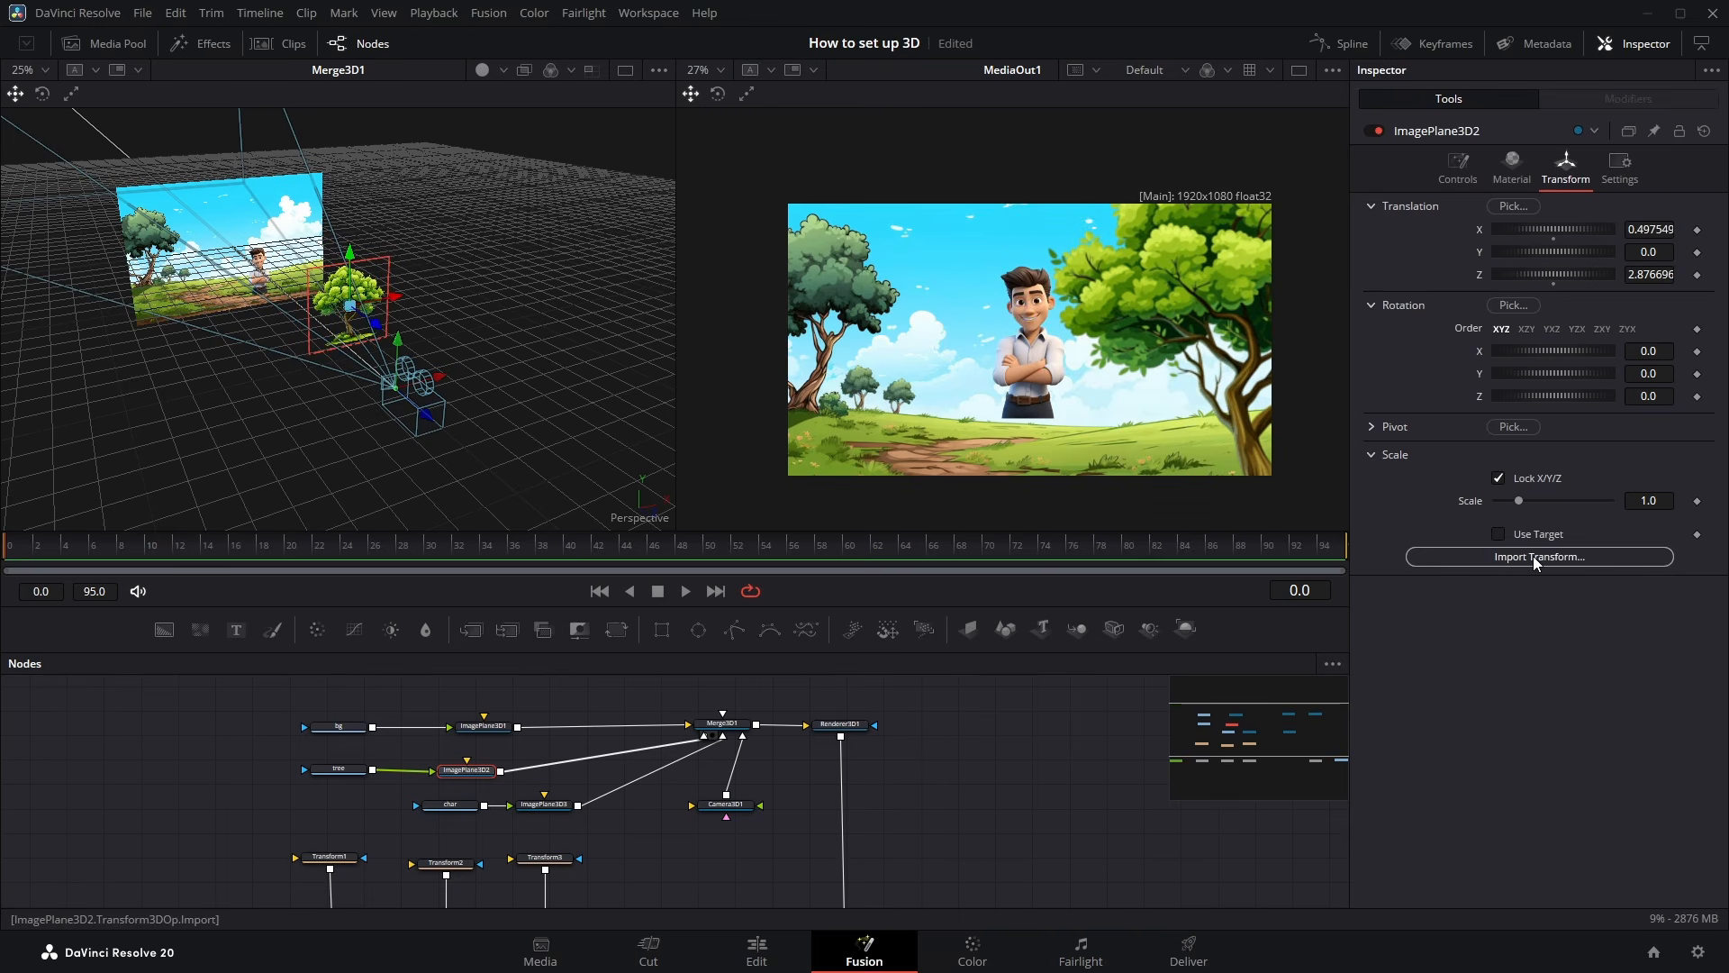
pyautogui.moveTo(1658, 500); pyautogui.dragTo(1724, 499)
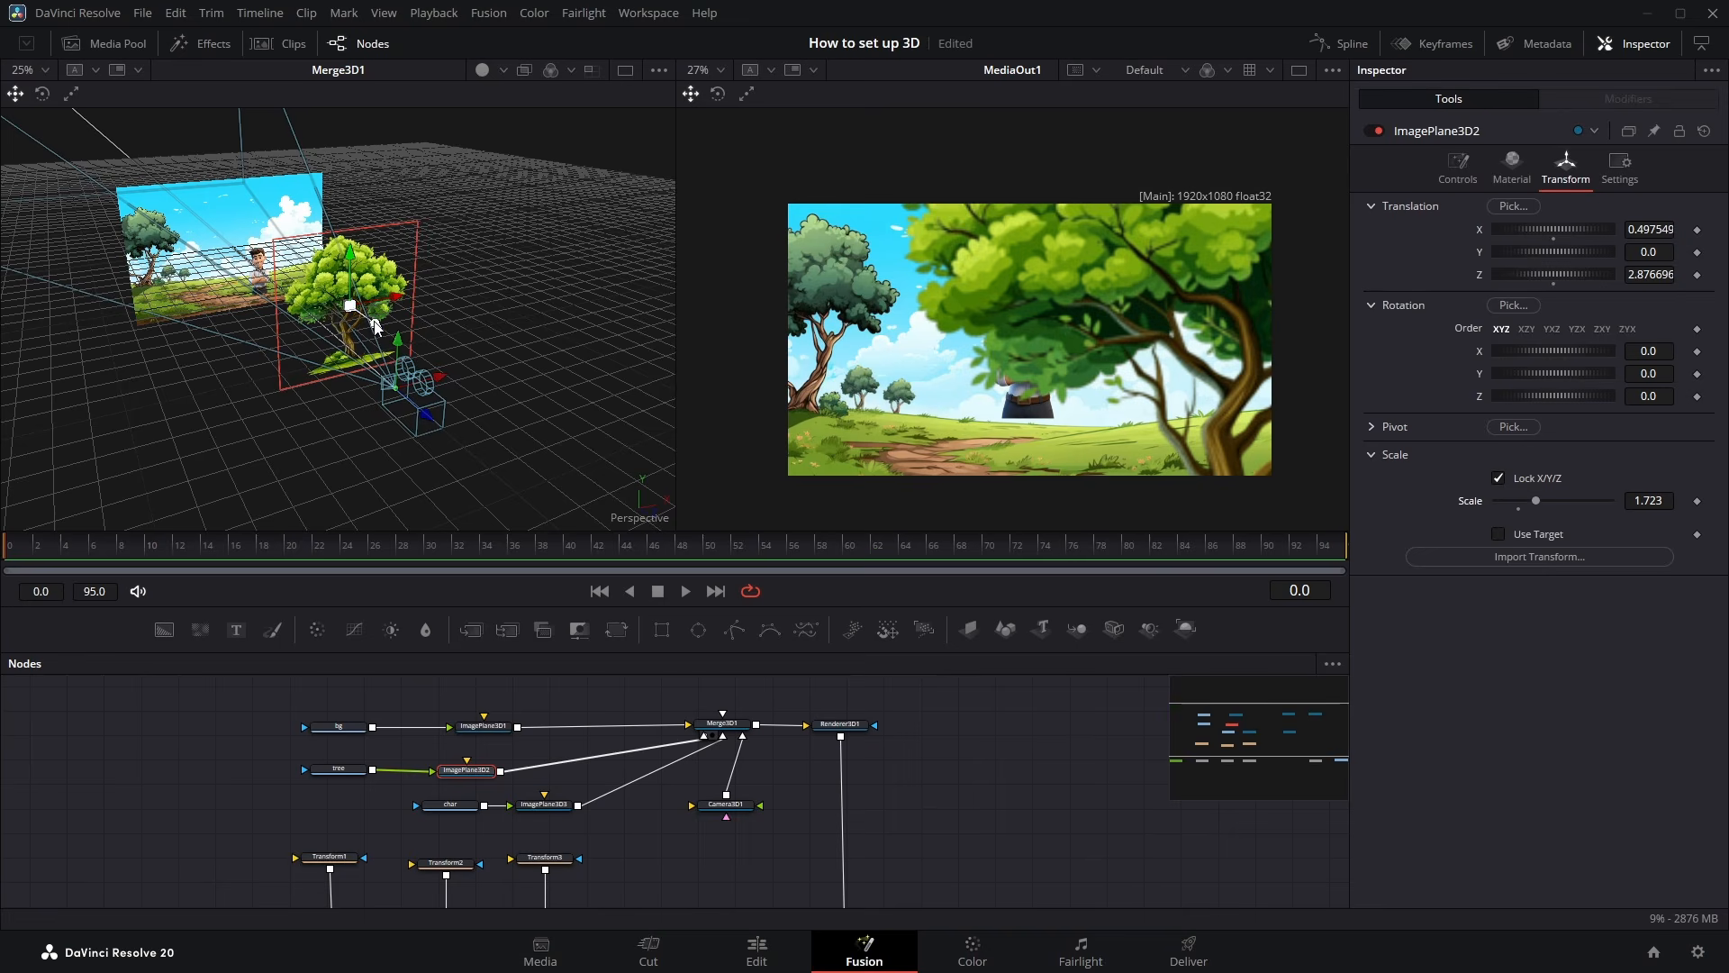
pyautogui.moveTo(376, 326); pyautogui.dragTo(360, 278)
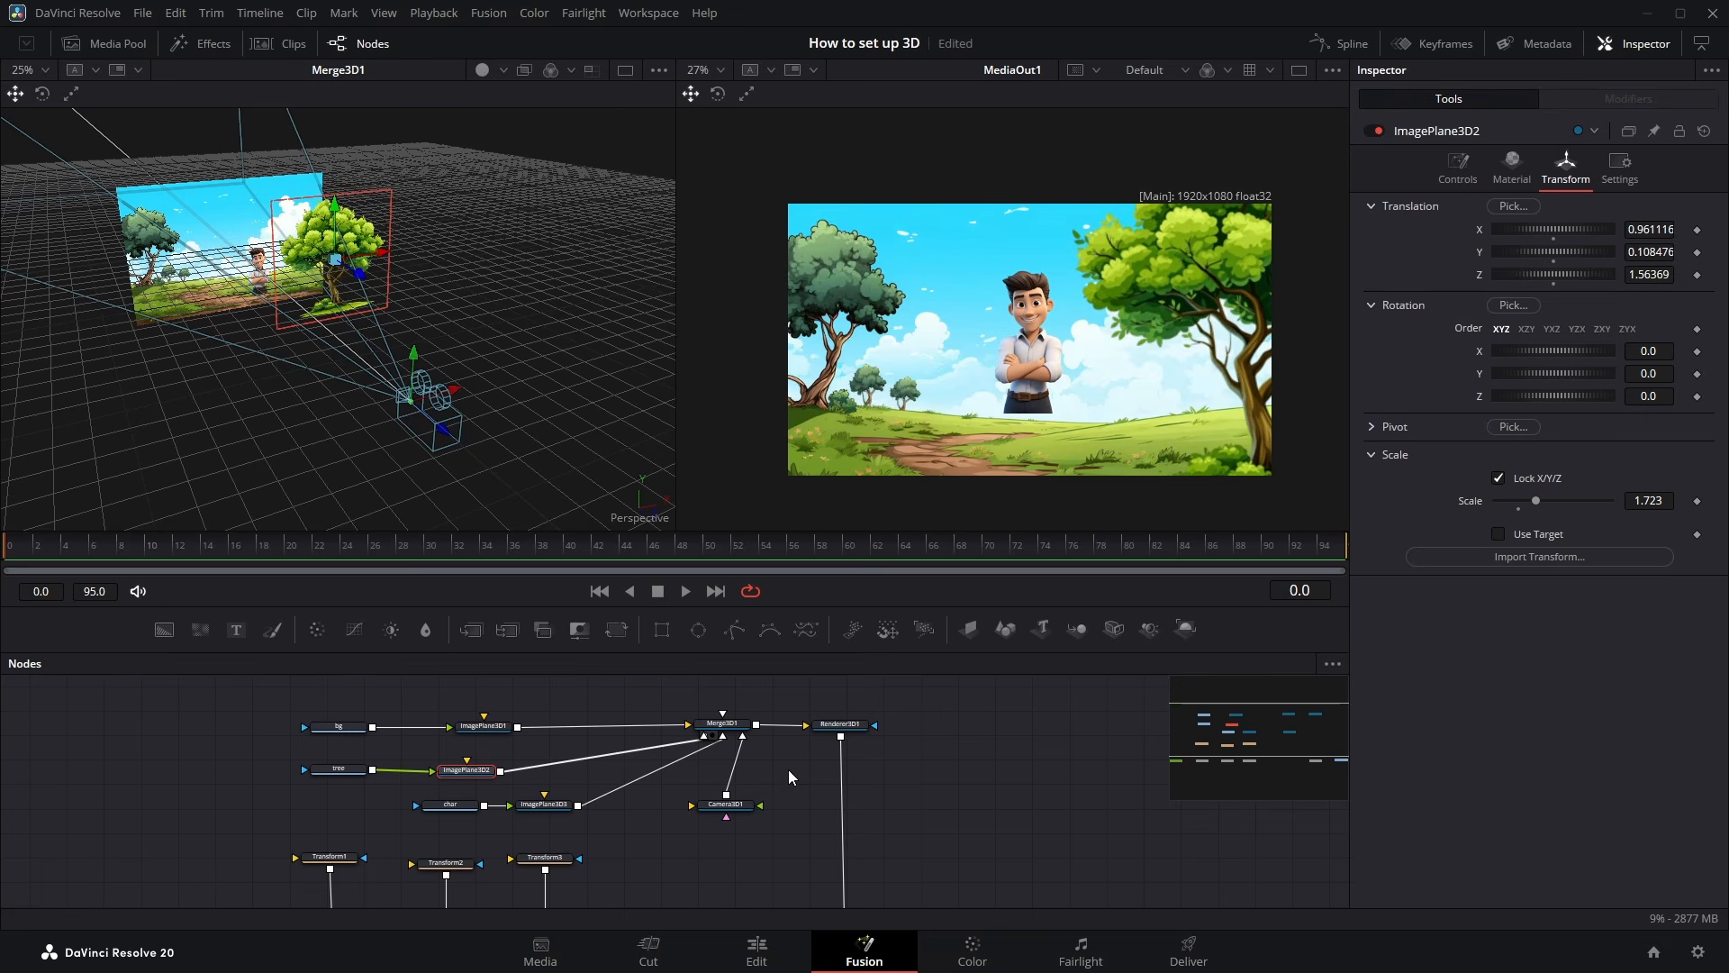
# Scale the character plane to 2.085 and set its Z translation to about 1.14 so the character stands behind the tree plane
pyautogui.click(544, 804)
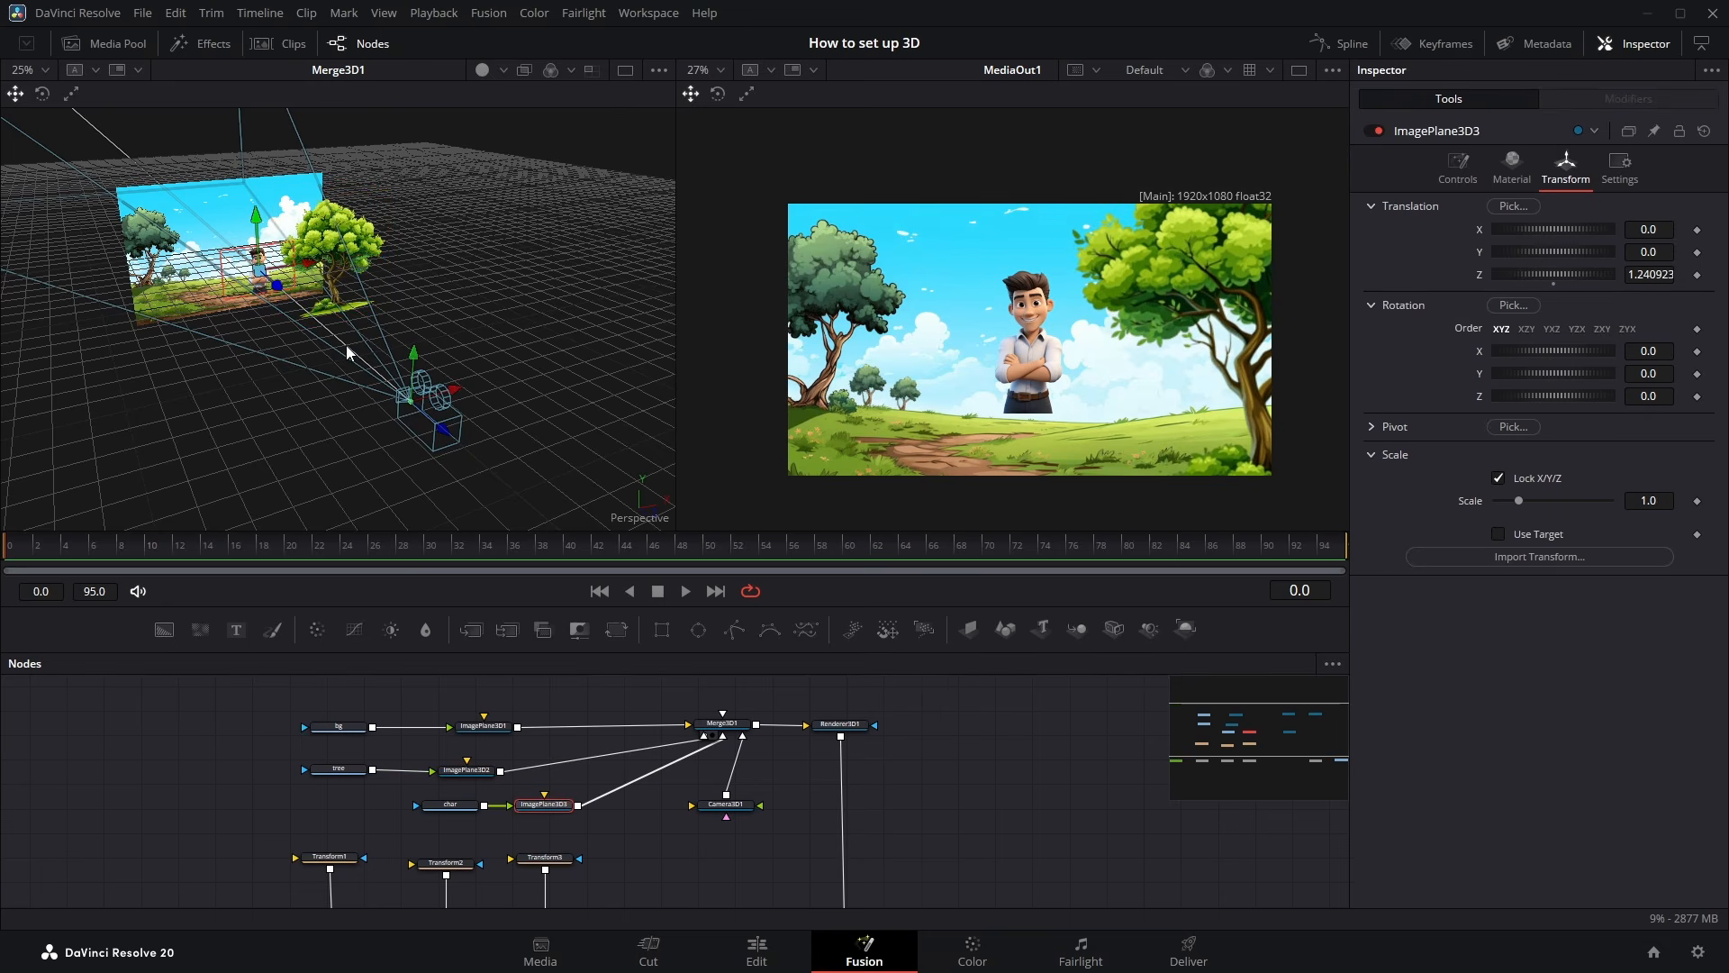
pyautogui.moveTo(279, 294); pyautogui.dragTo(281, 286)
pyautogui.moveTo(1518, 501); pyautogui.dragTo(1542, 497)
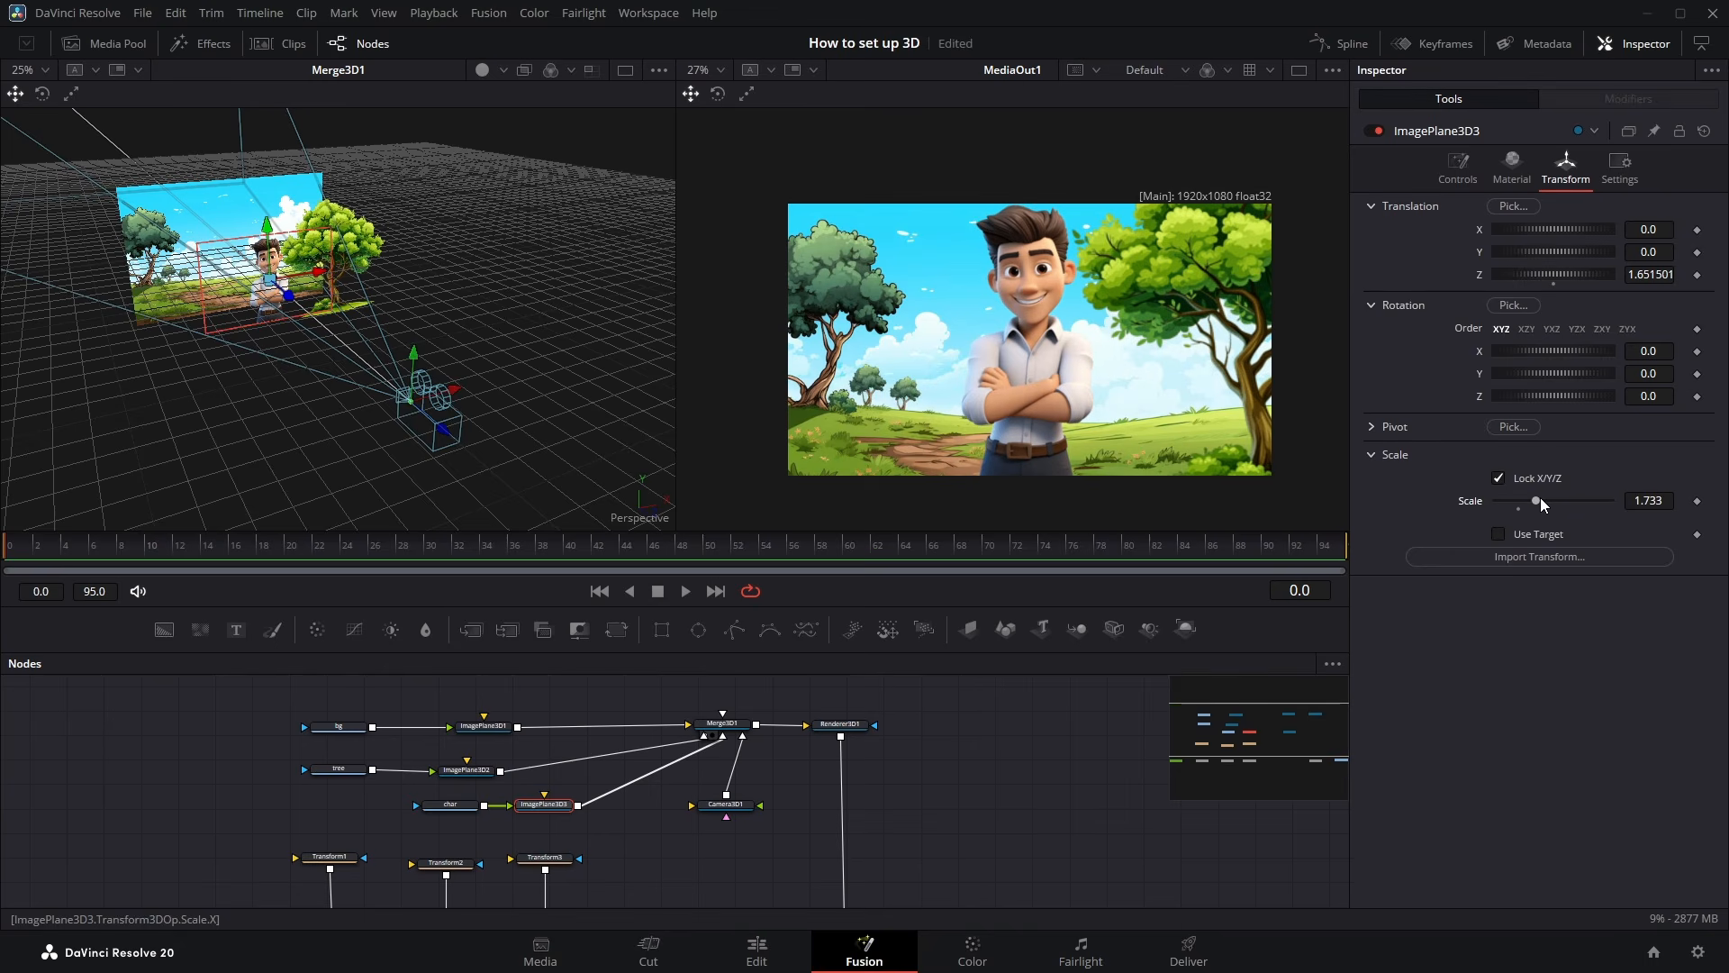
pyautogui.moveTo(225, 389); pyautogui.dragTo(489, 391)
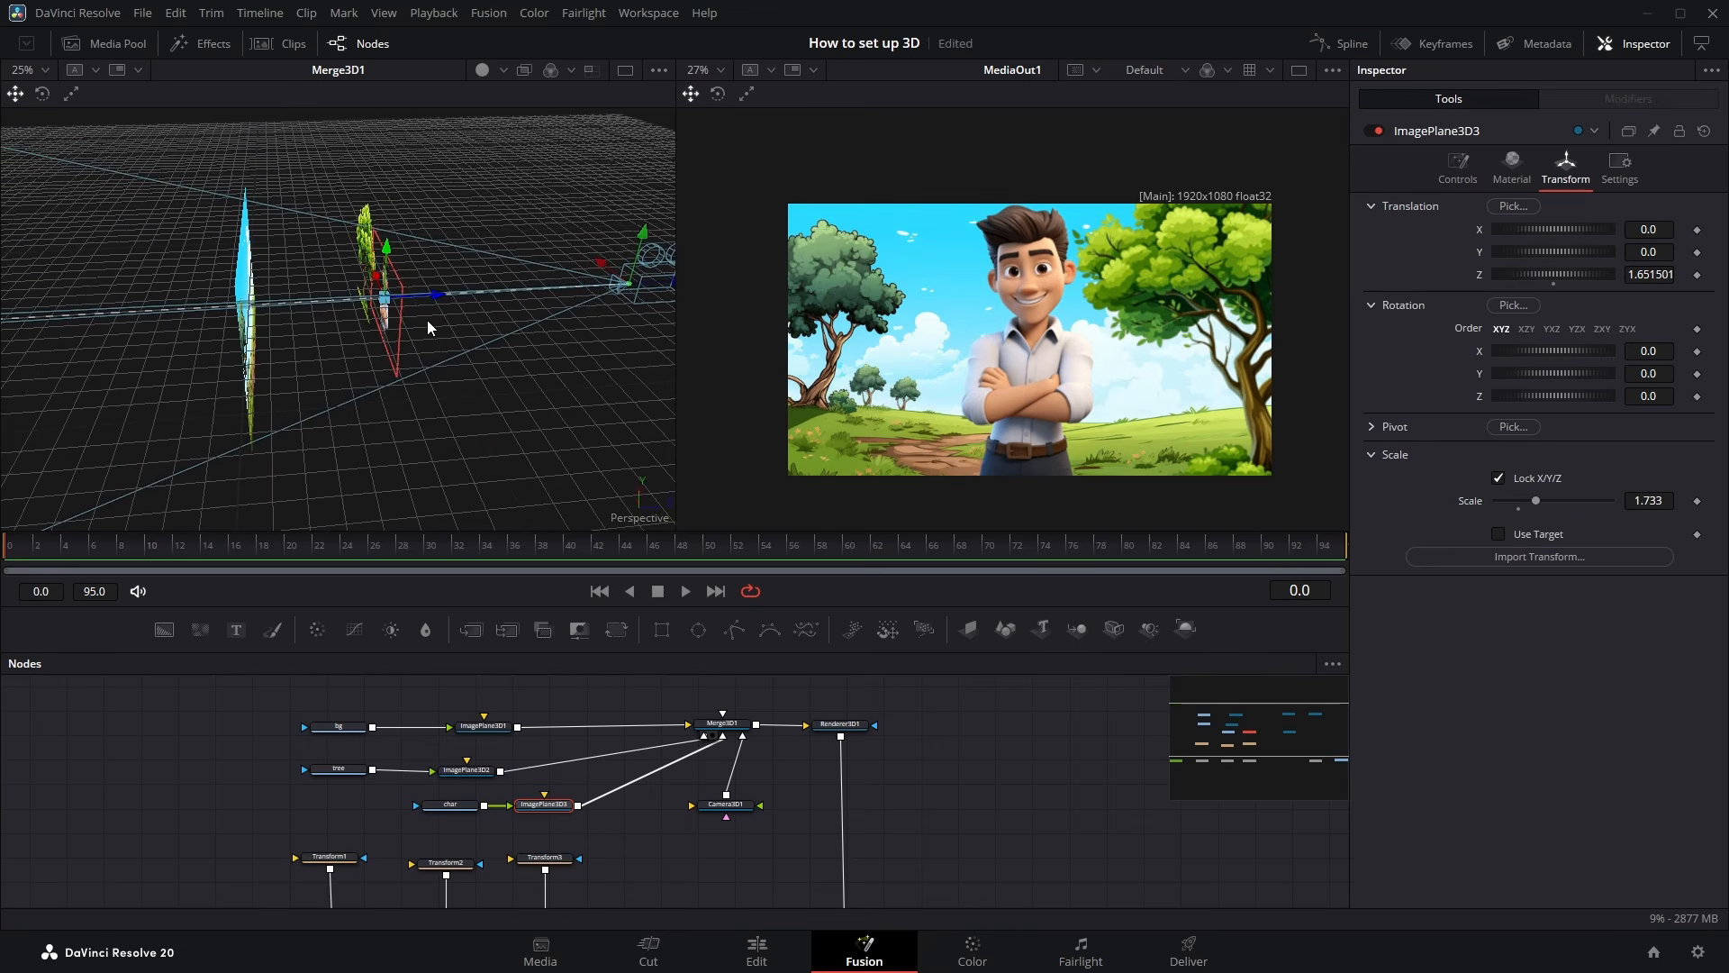
pyautogui.moveTo(436, 298); pyautogui.dragTo(375, 320)
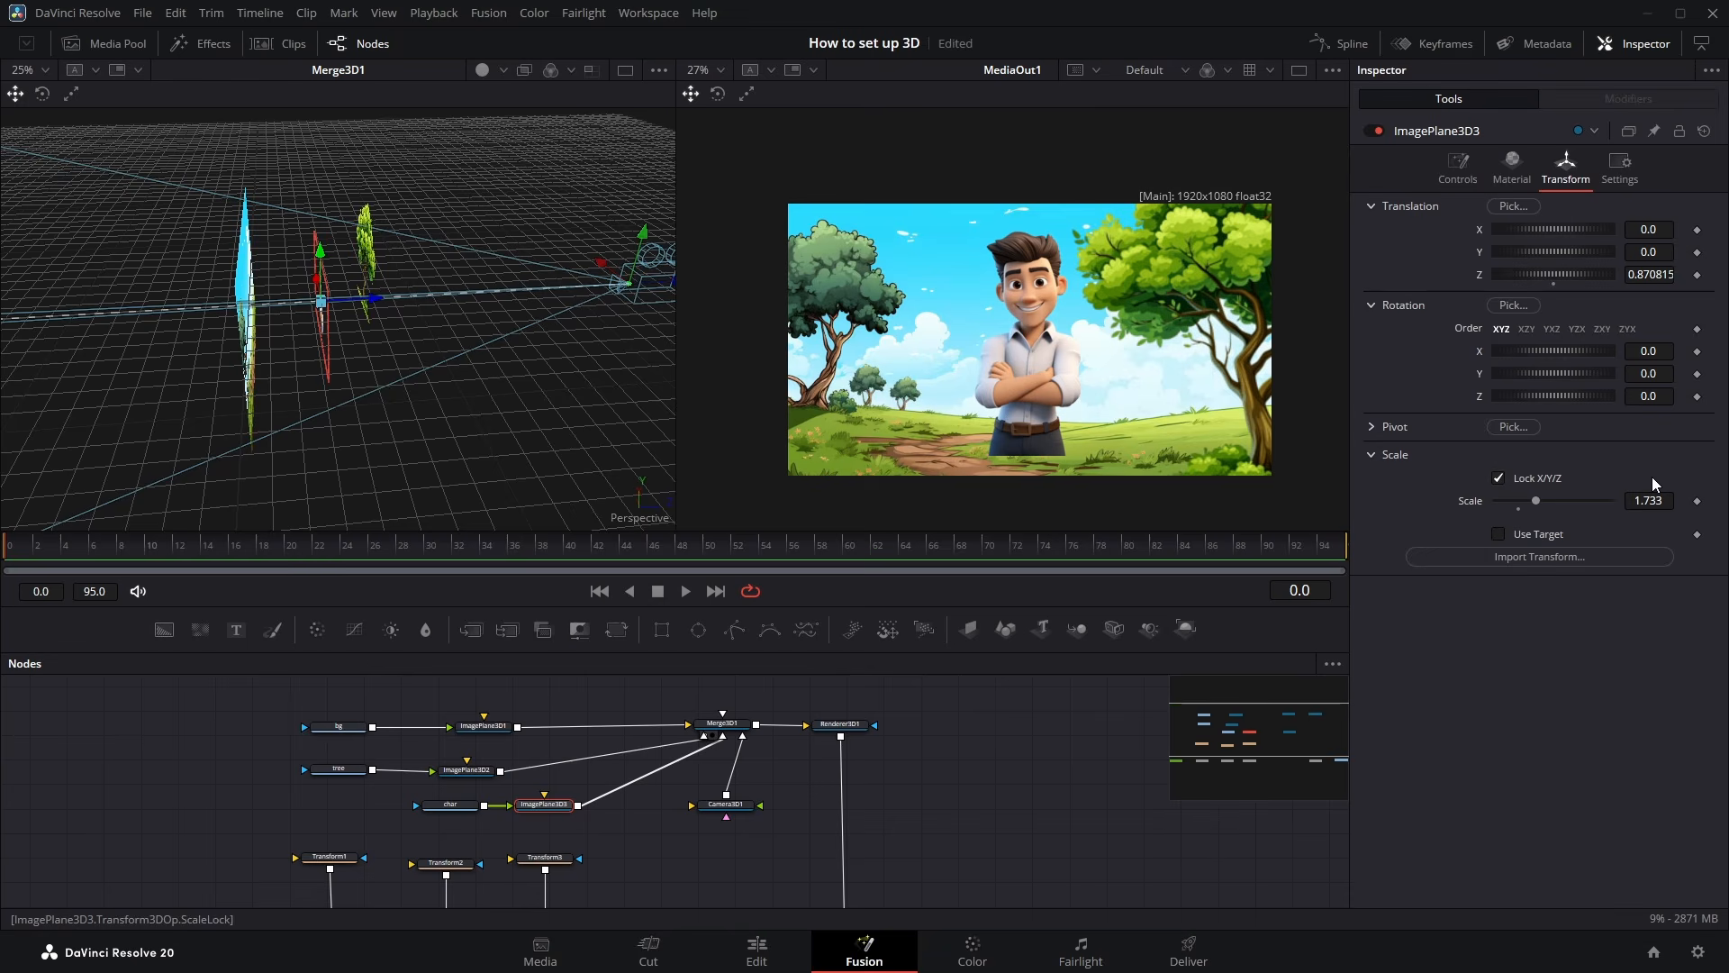
pyautogui.moveTo(1652, 503); pyautogui.dragTo(1701, 502)
pyautogui.moveTo(1666, 277); pyautogui.dragTo(1655, 278)
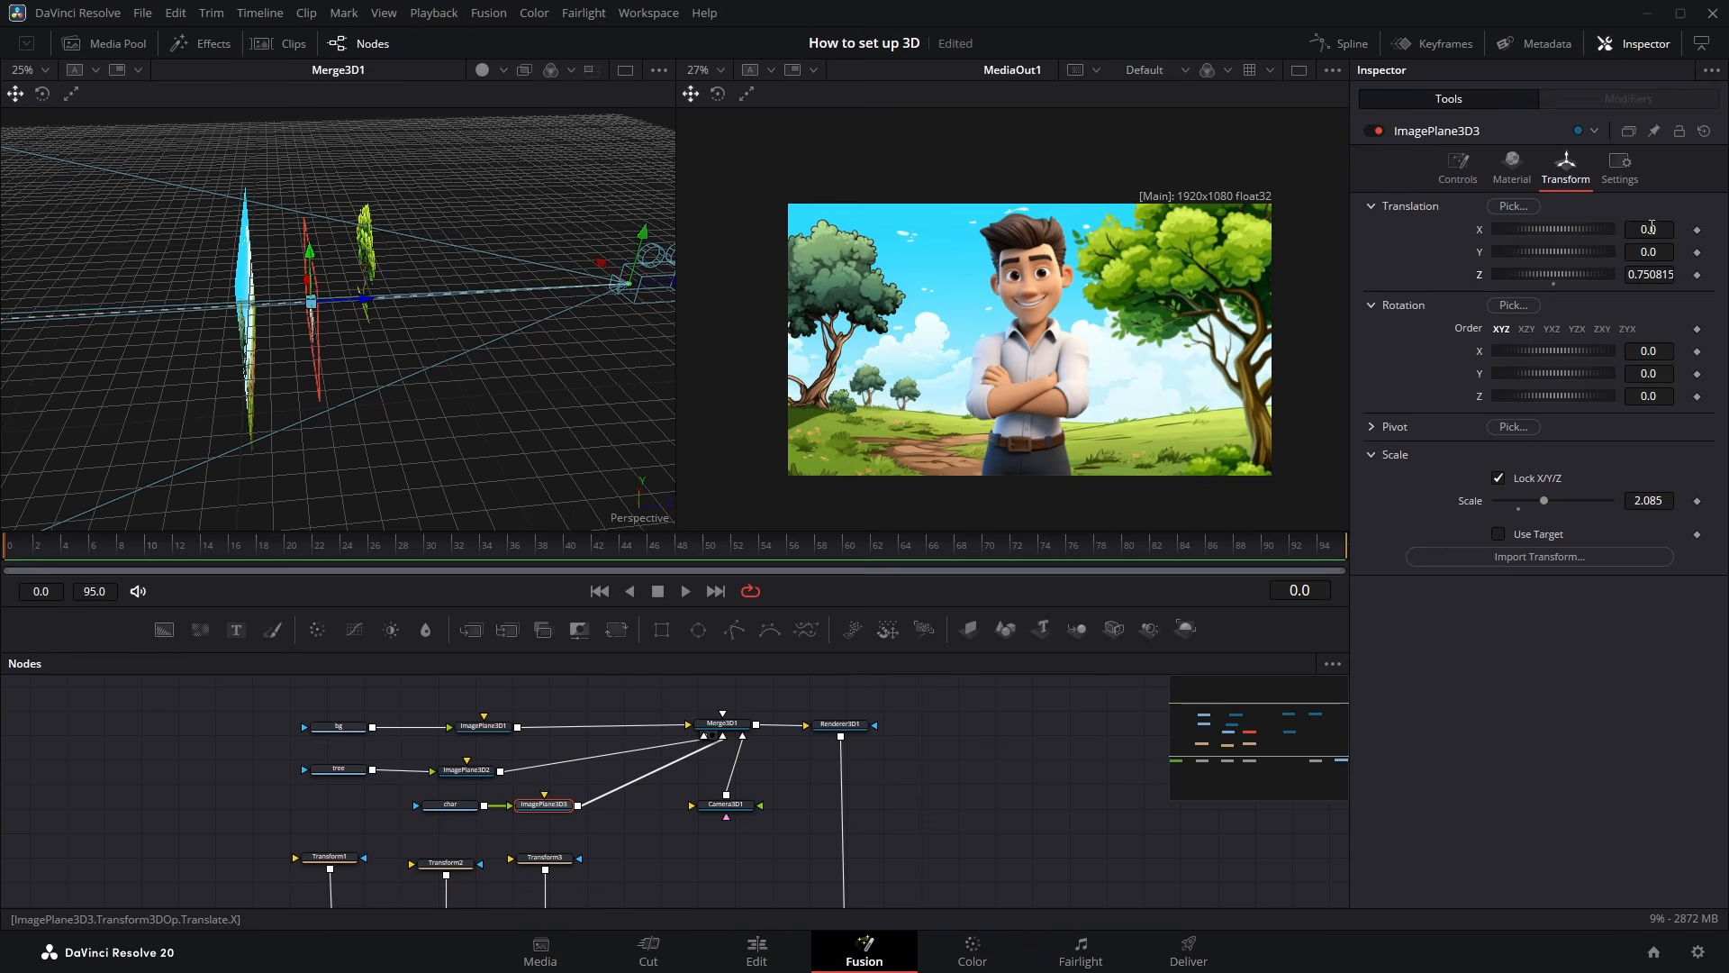
# Scale the background image plane up to 5.0
pyautogui.click(484, 725)
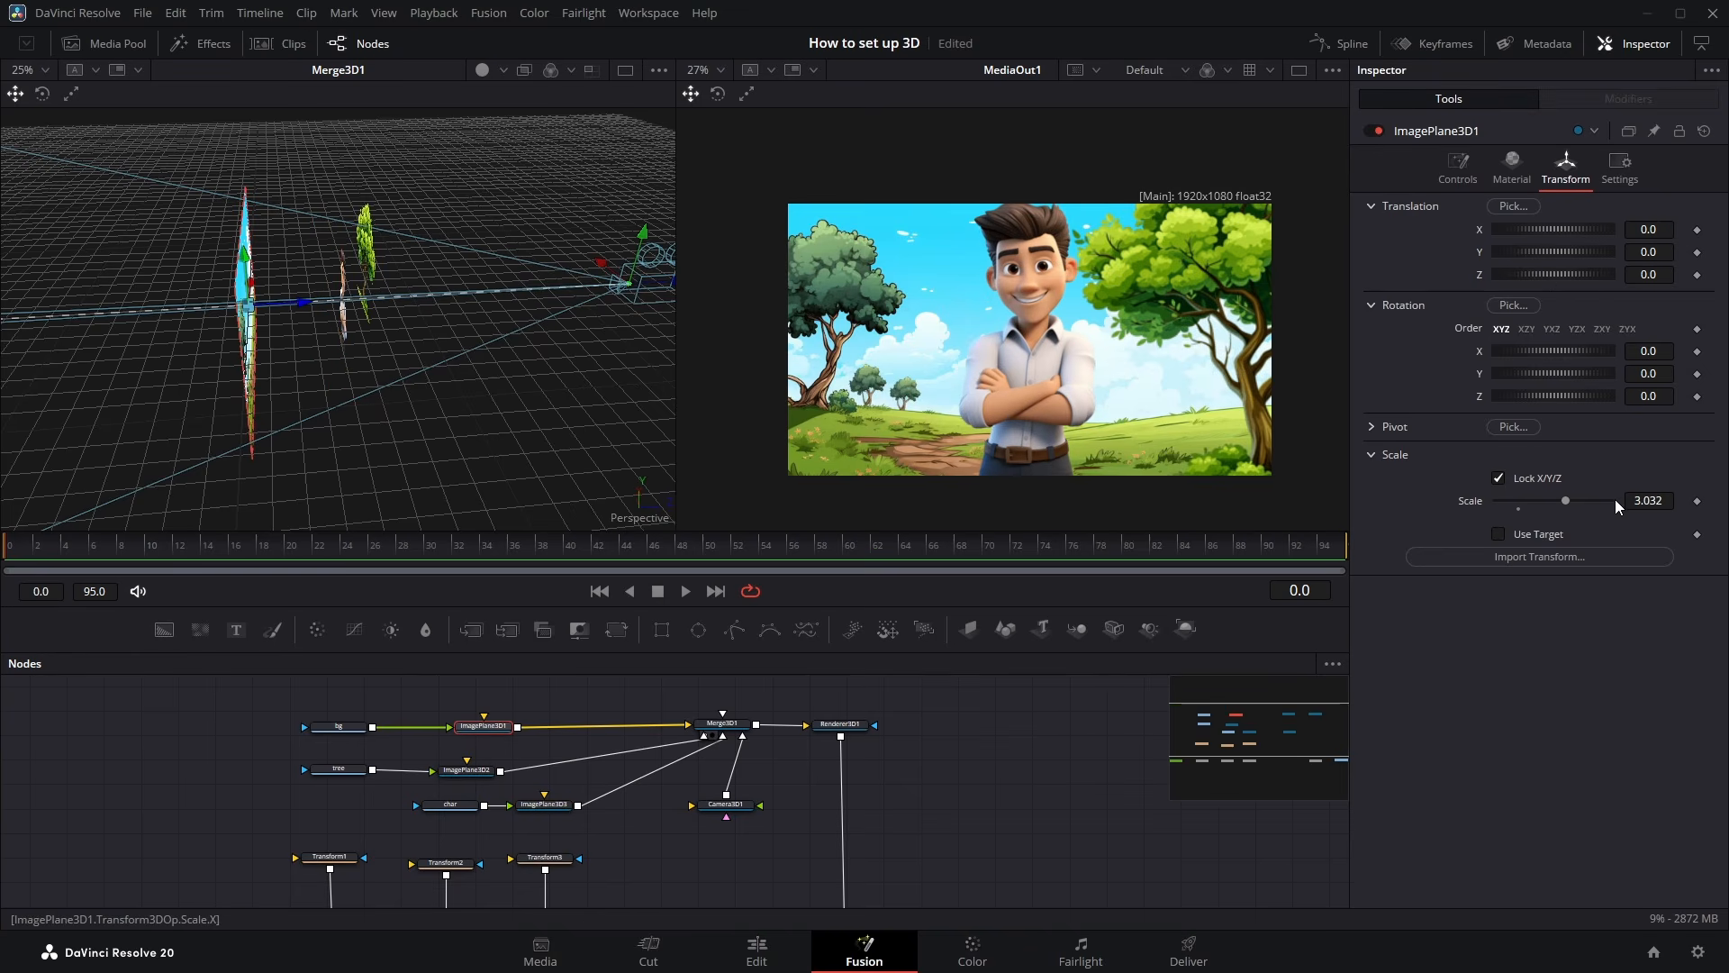
pyautogui.moveTo(1563, 503); pyautogui.dragTo(1673, 504)
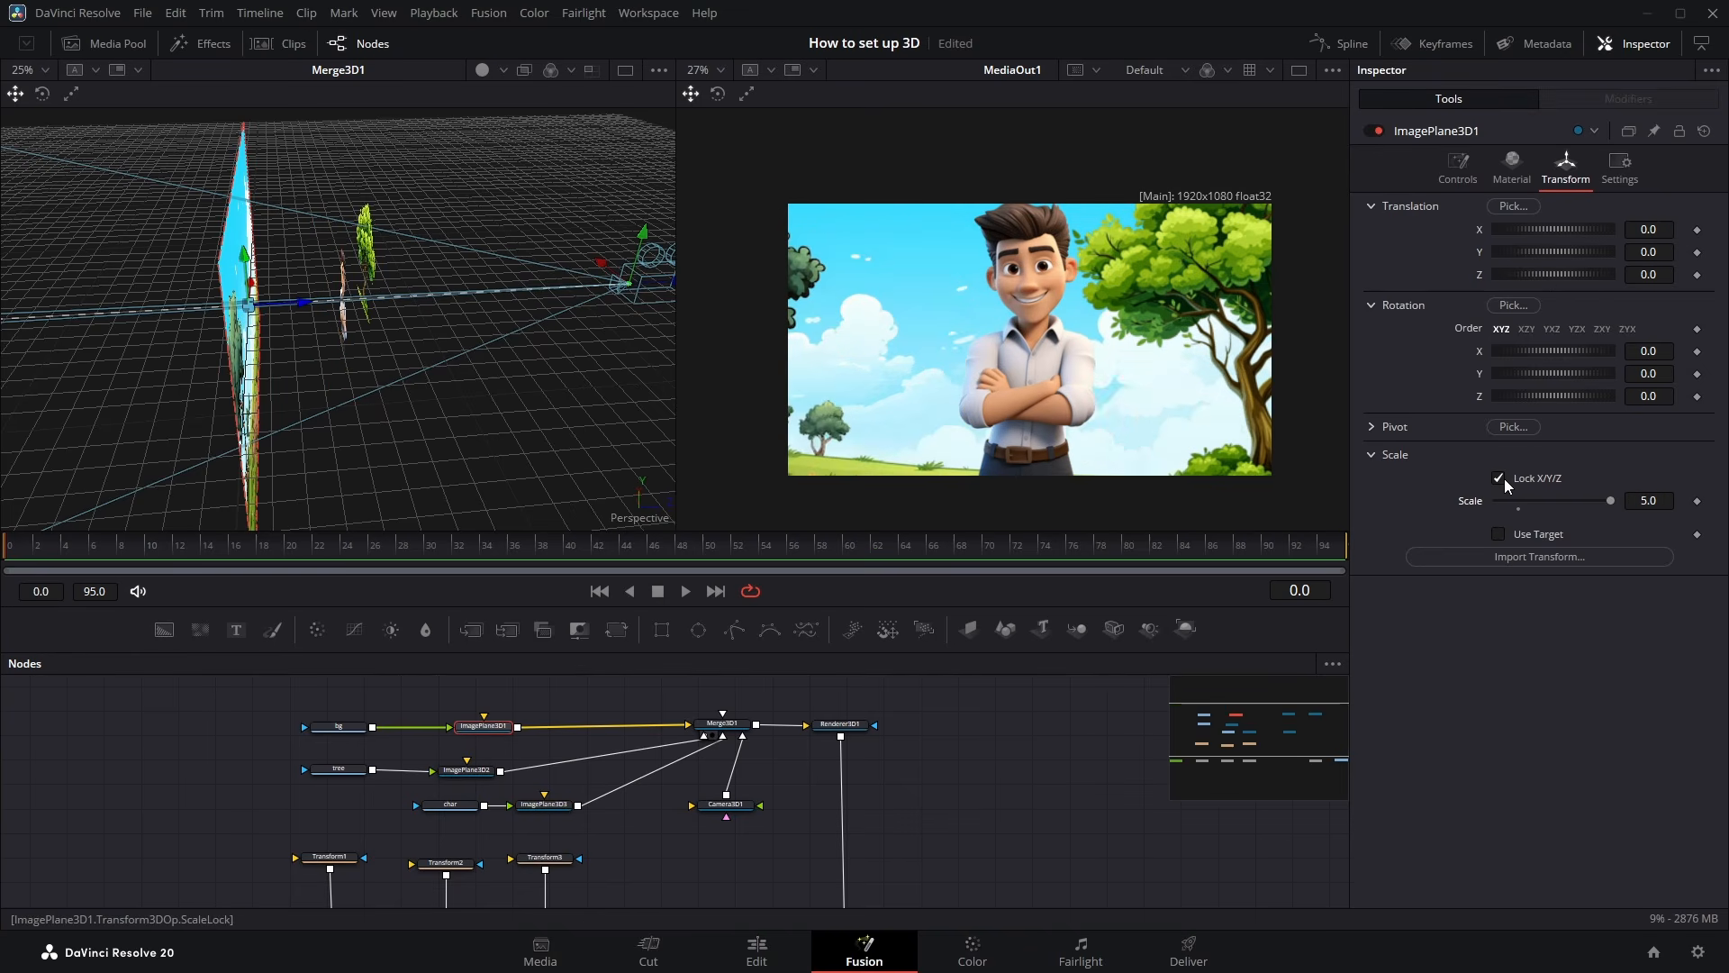
pyautogui.moveTo(640, 312); pyautogui.dragTo(213, 310)
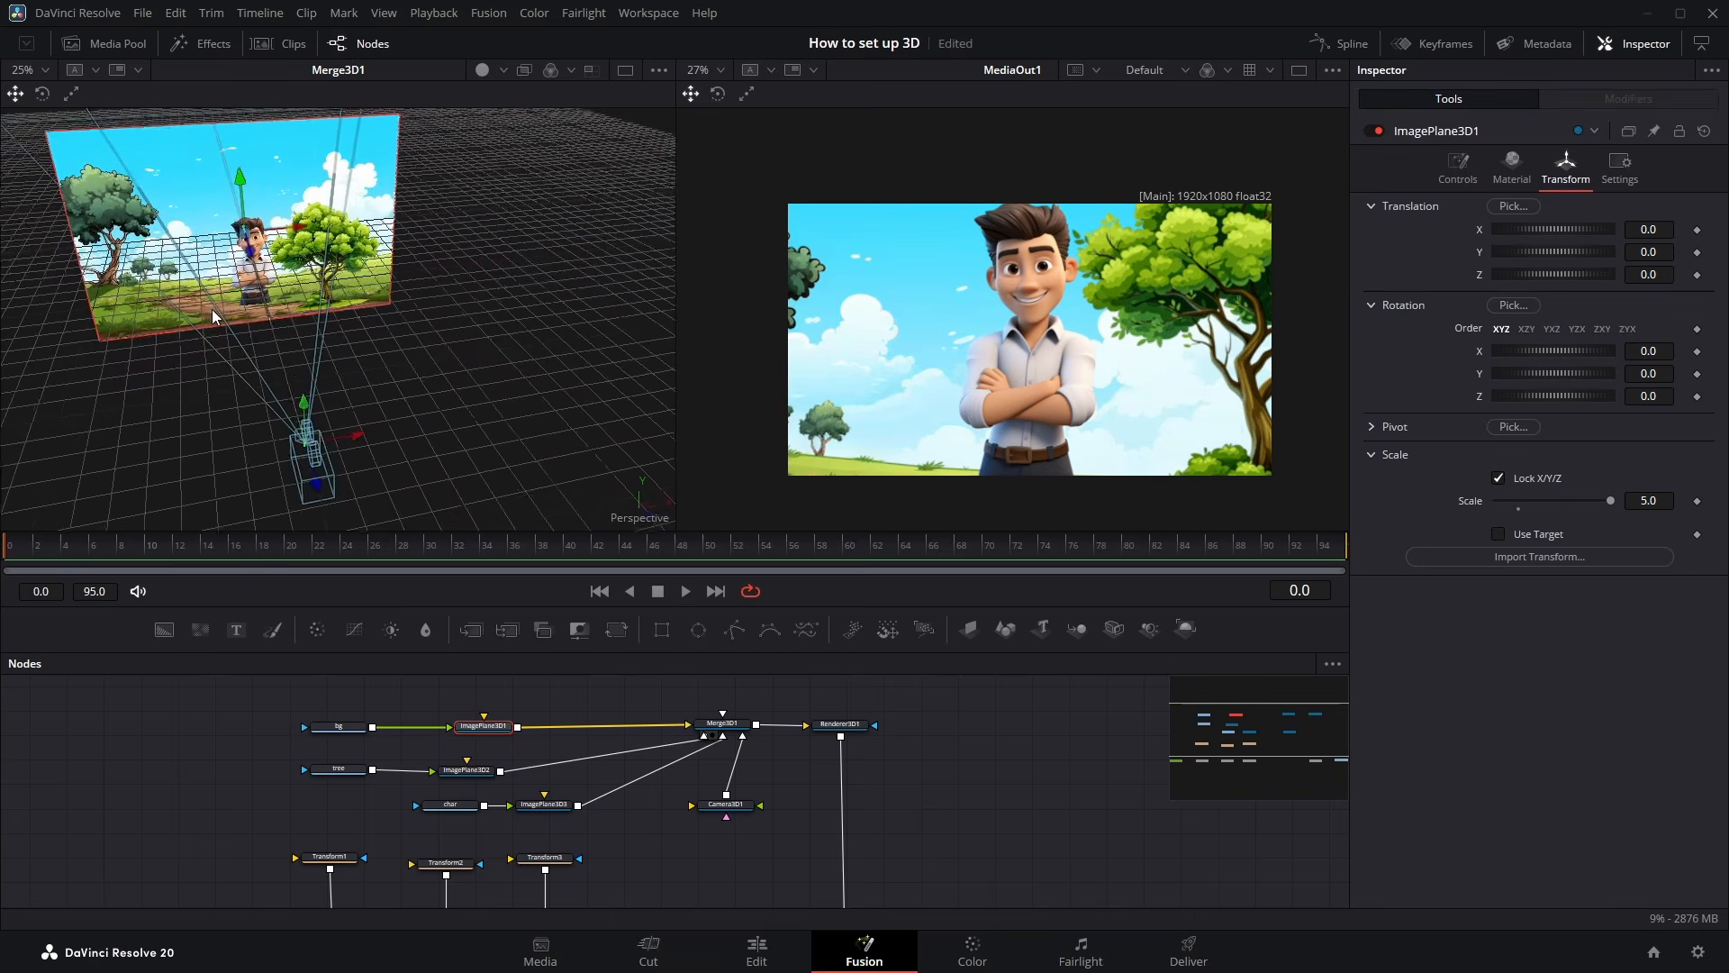
# Scale the tree plane to 2.402 and pull the camera back to a Z translation of about 6.06
pyautogui.click(466, 772)
pyautogui.moveTo(1537, 500); pyautogui.dragTo(1551, 497)
pyautogui.scroll(-2, 330, 335)
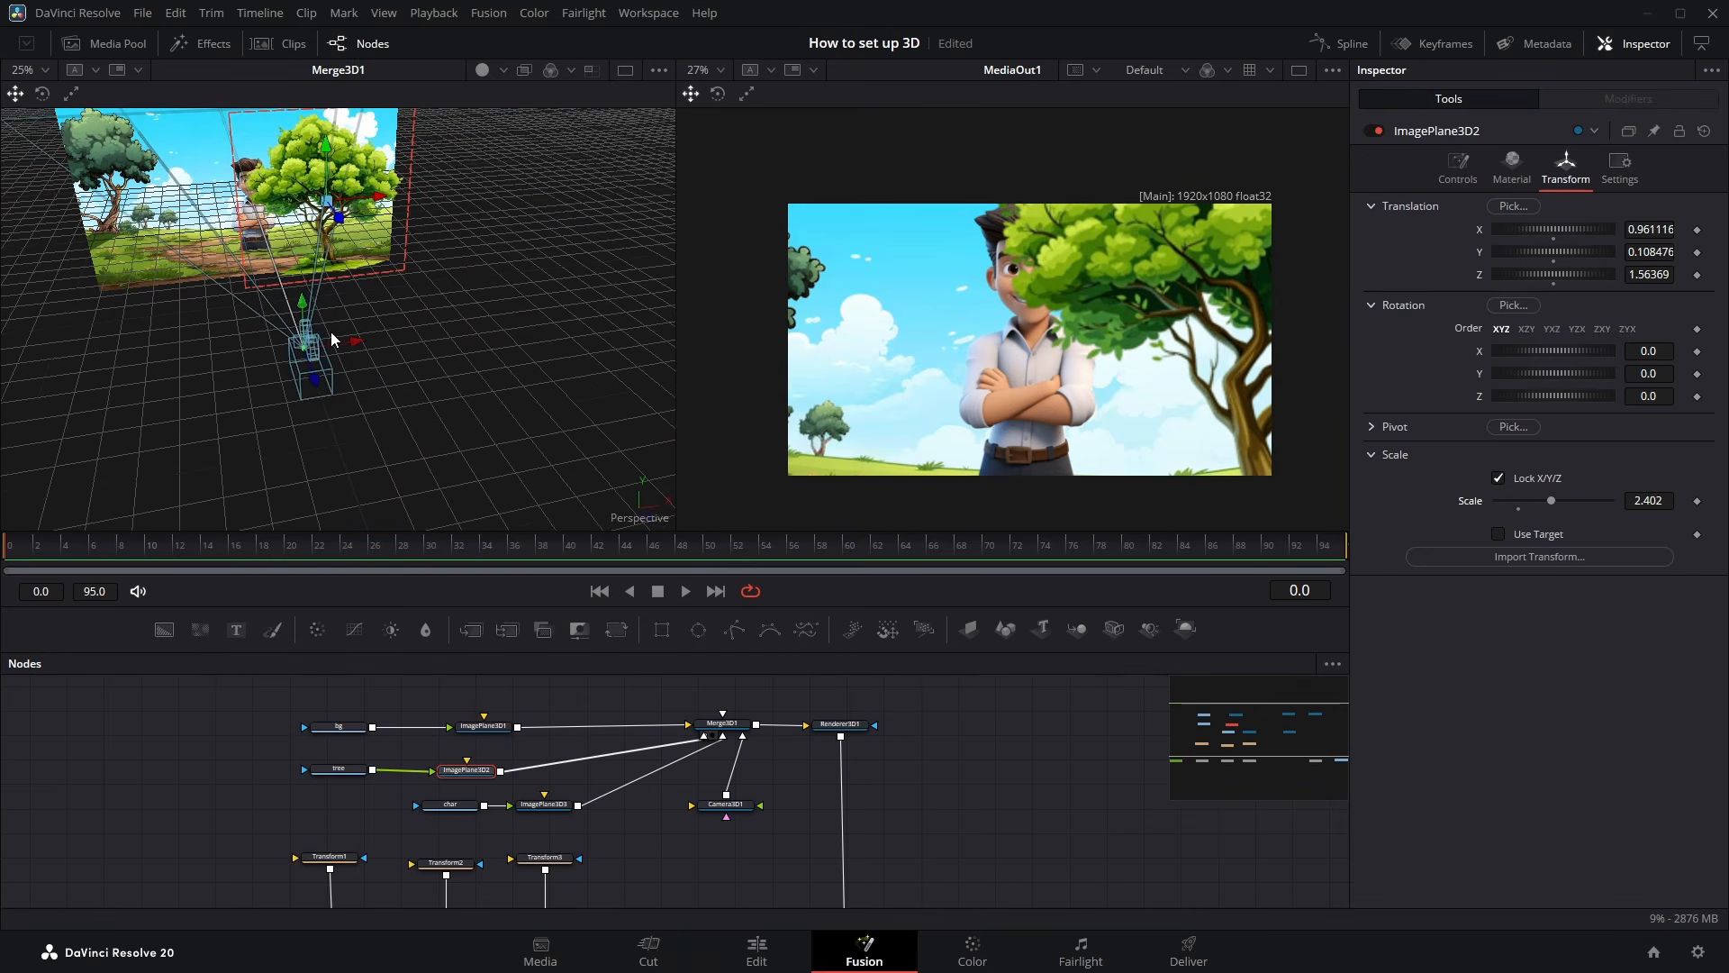
pyautogui.moveTo(316, 385); pyautogui.dragTo(294, 505)
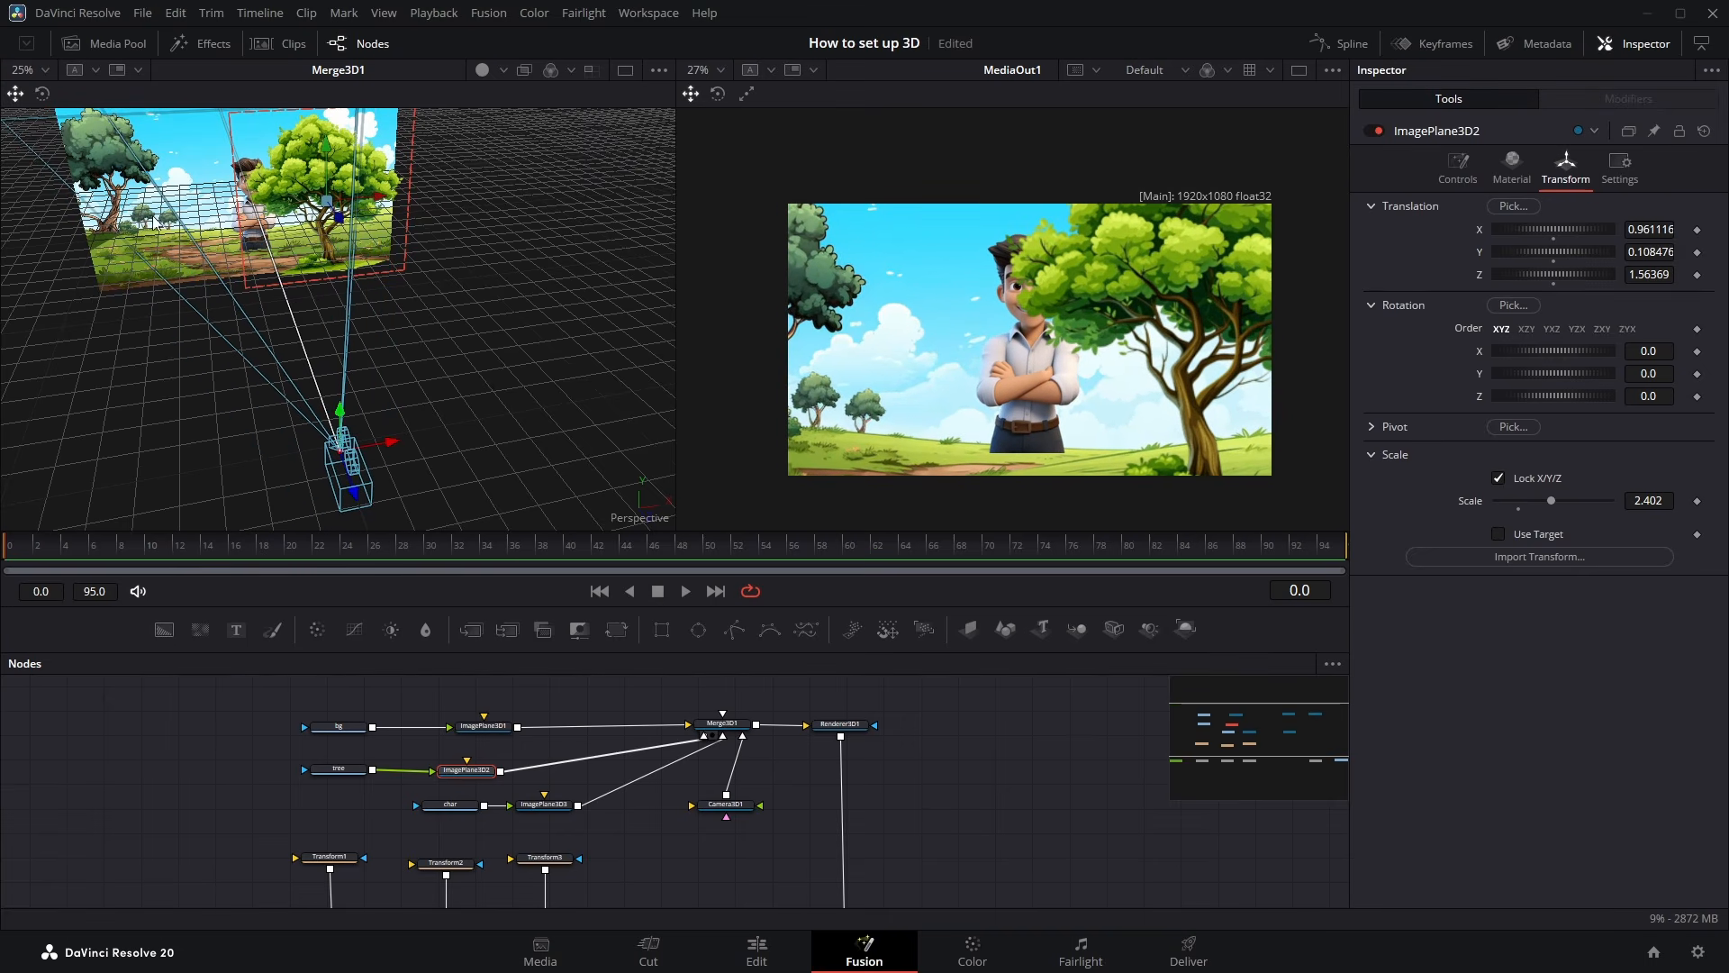
# Move the character plane clear of the tree to X -0.309 and Y -0.236
pyautogui.click(552, 805)
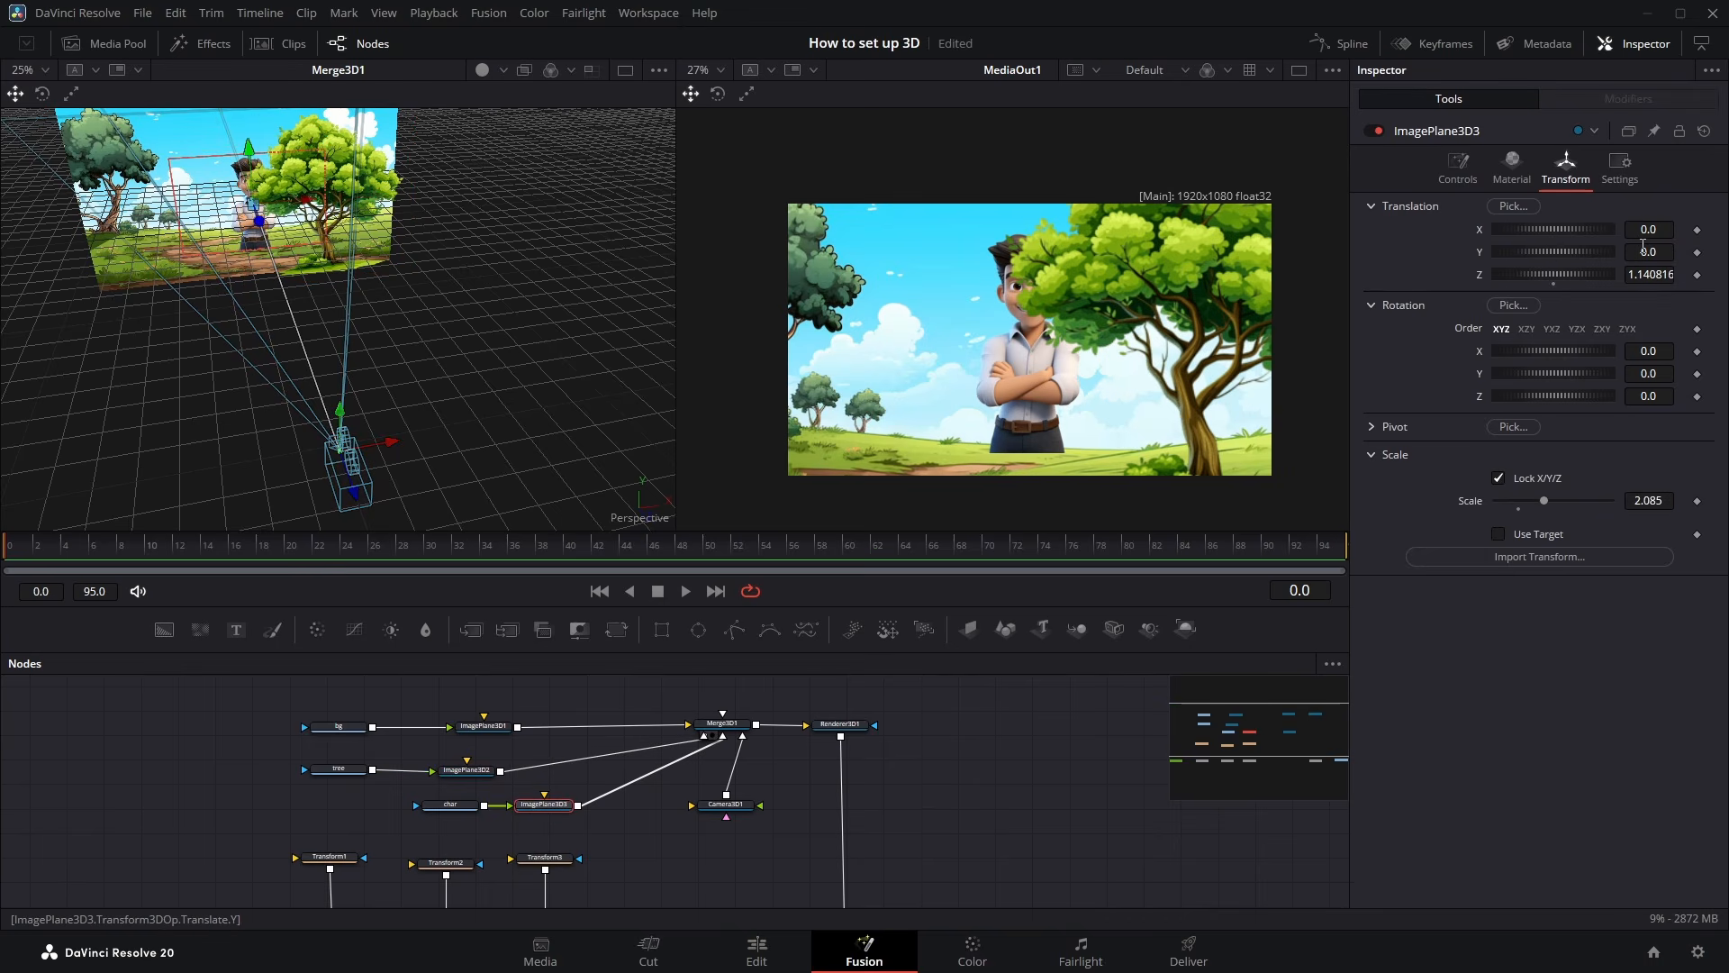
pyautogui.moveTo(1643, 246); pyautogui.dragTo(1595, 246)
pyautogui.moveTo(1645, 229); pyautogui.dragTo(1584, 229)
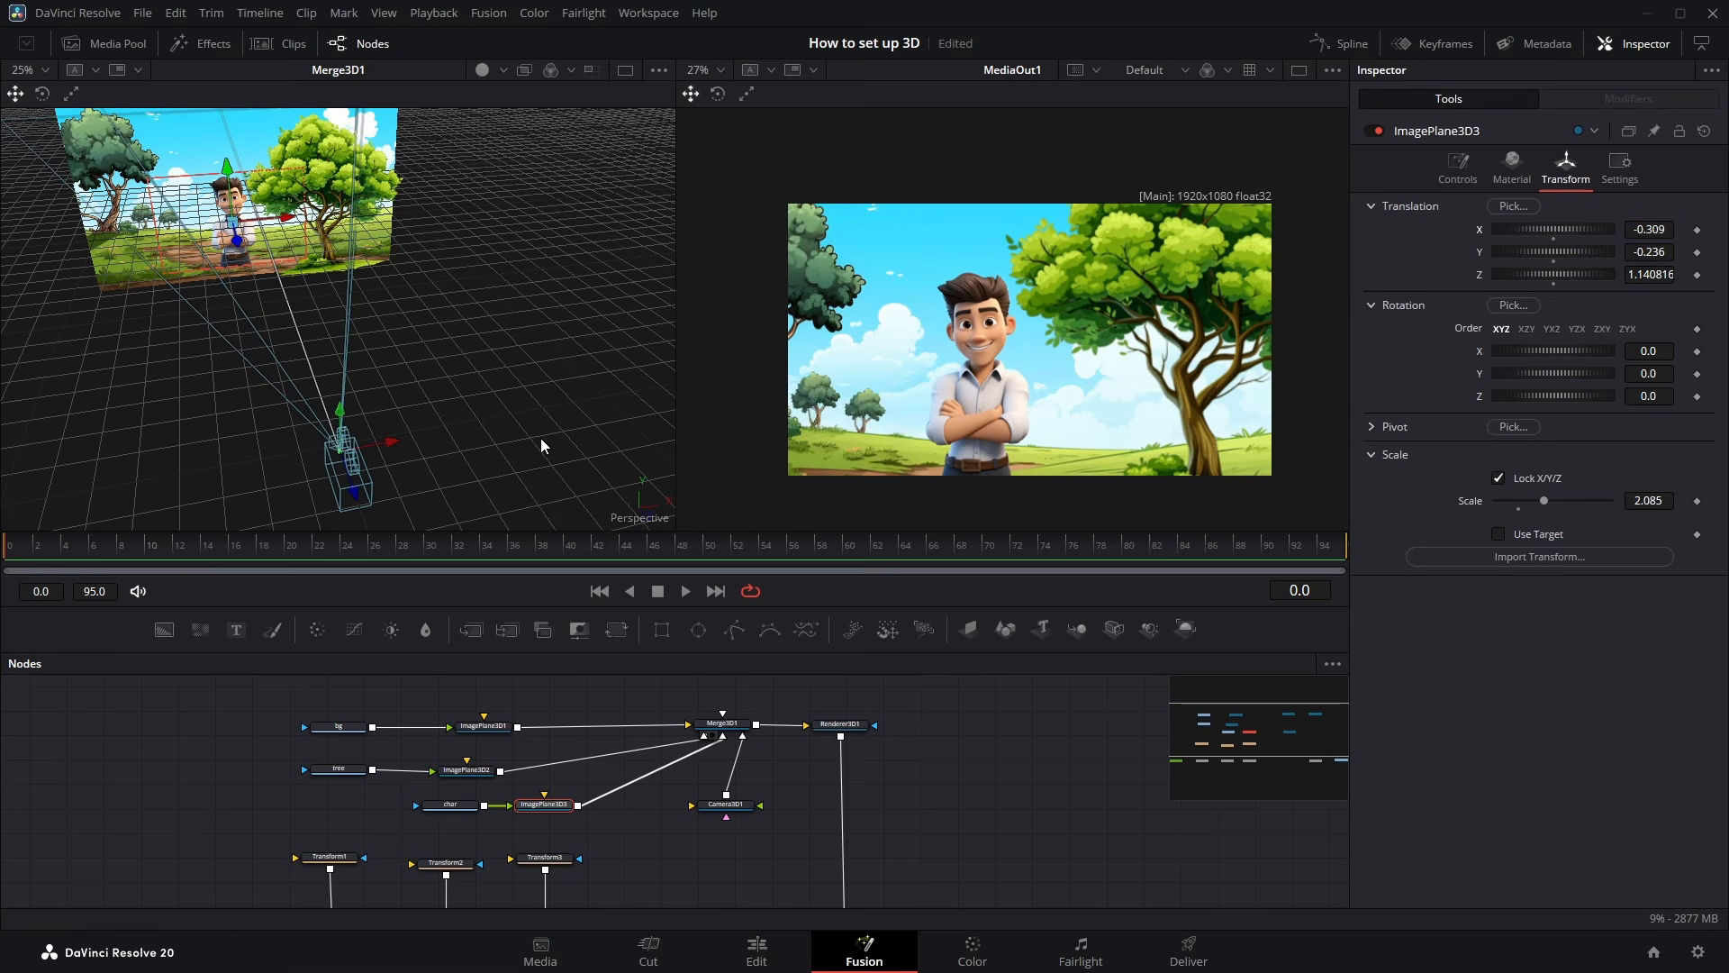
# Align the Camera 3D node under the Merge 3D and insert a Transform 3D node between them
pyautogui.moveTo(731, 816); pyautogui.dragTo(746, 817)
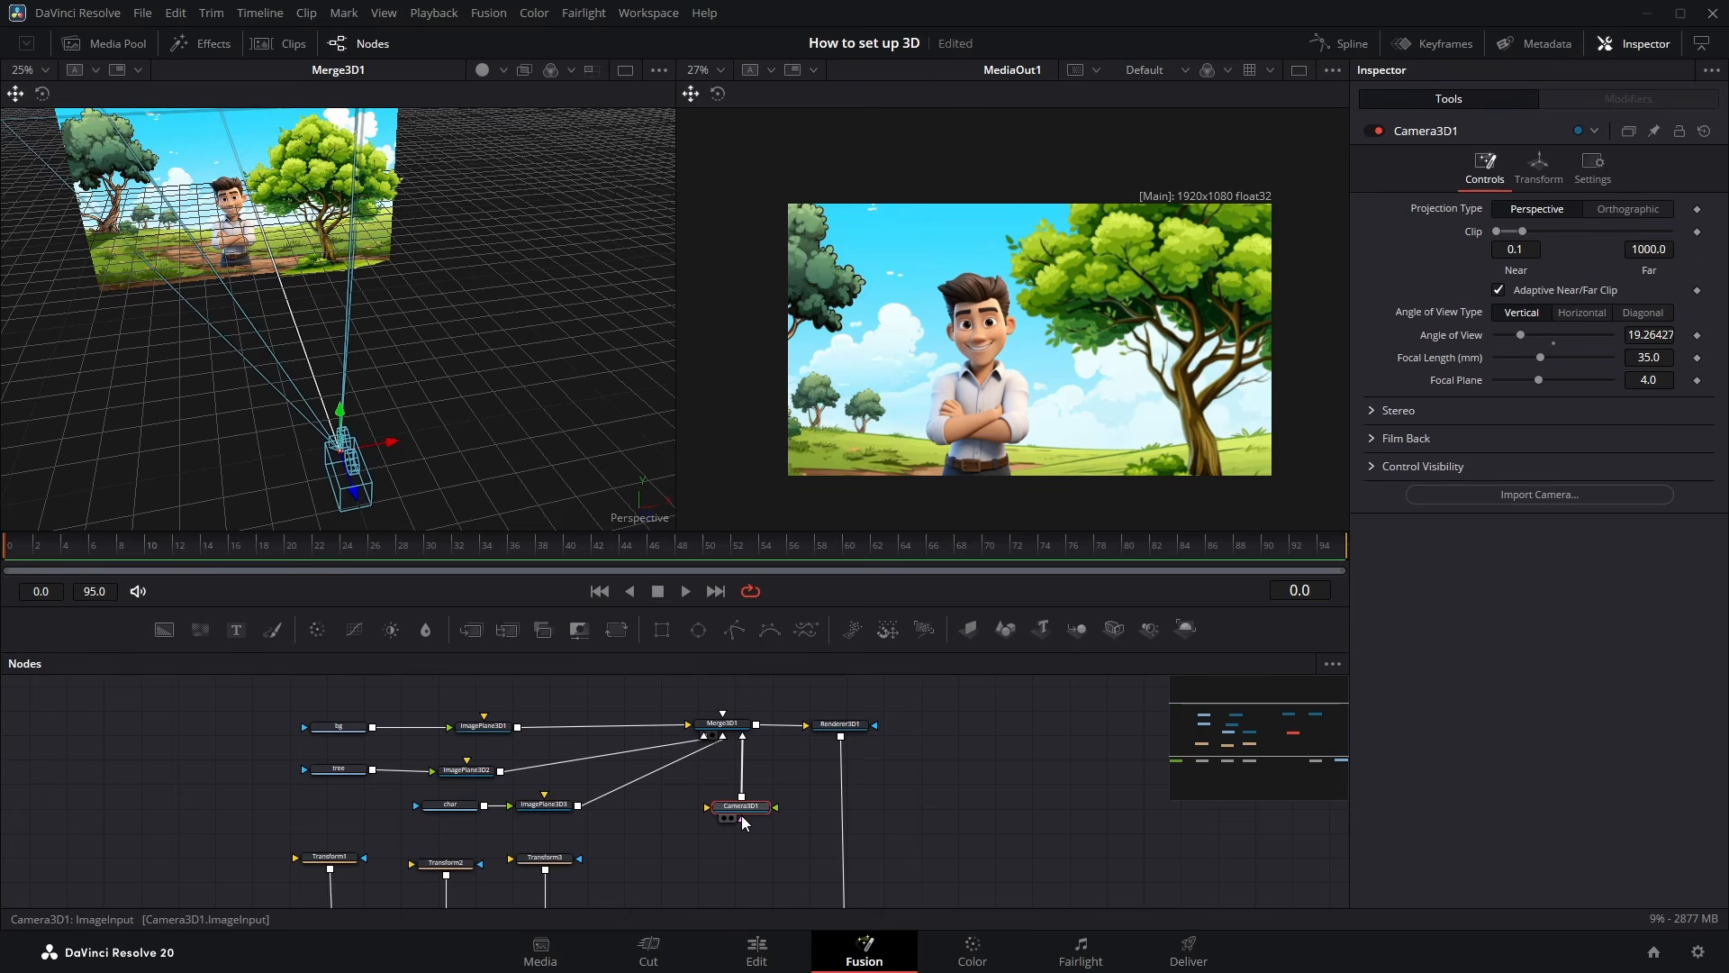
pyautogui.hotkey('shift', 'space')
pyautogui.write('trans')
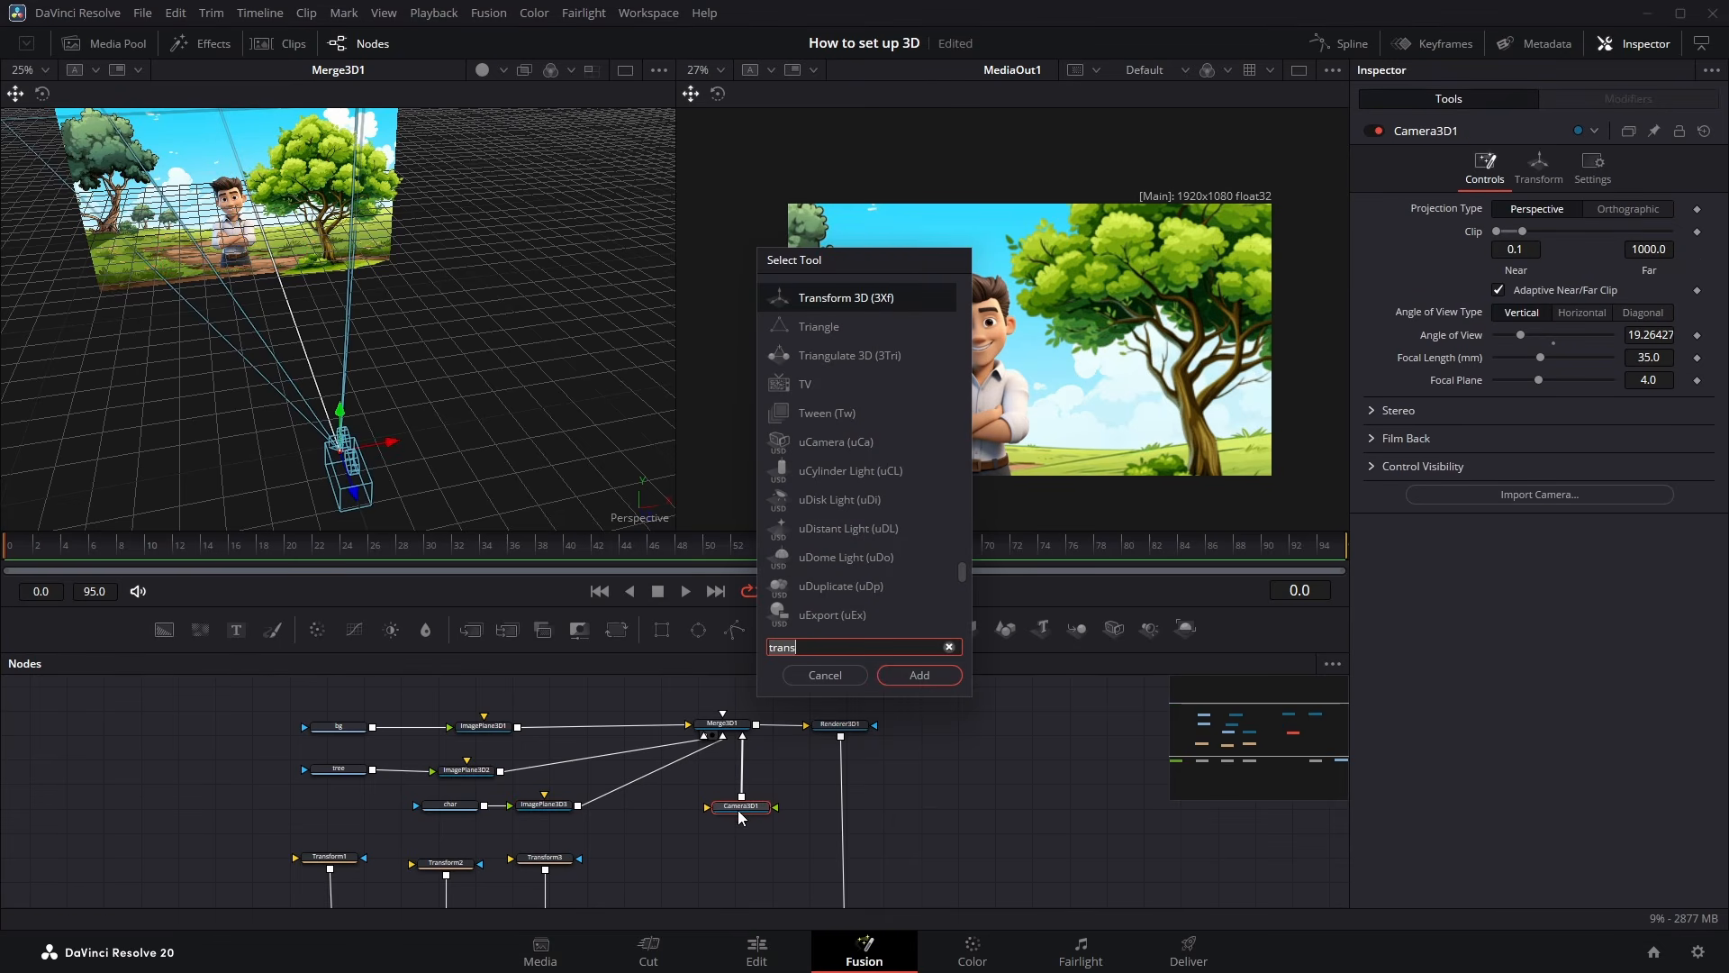
pyautogui.press('Return')
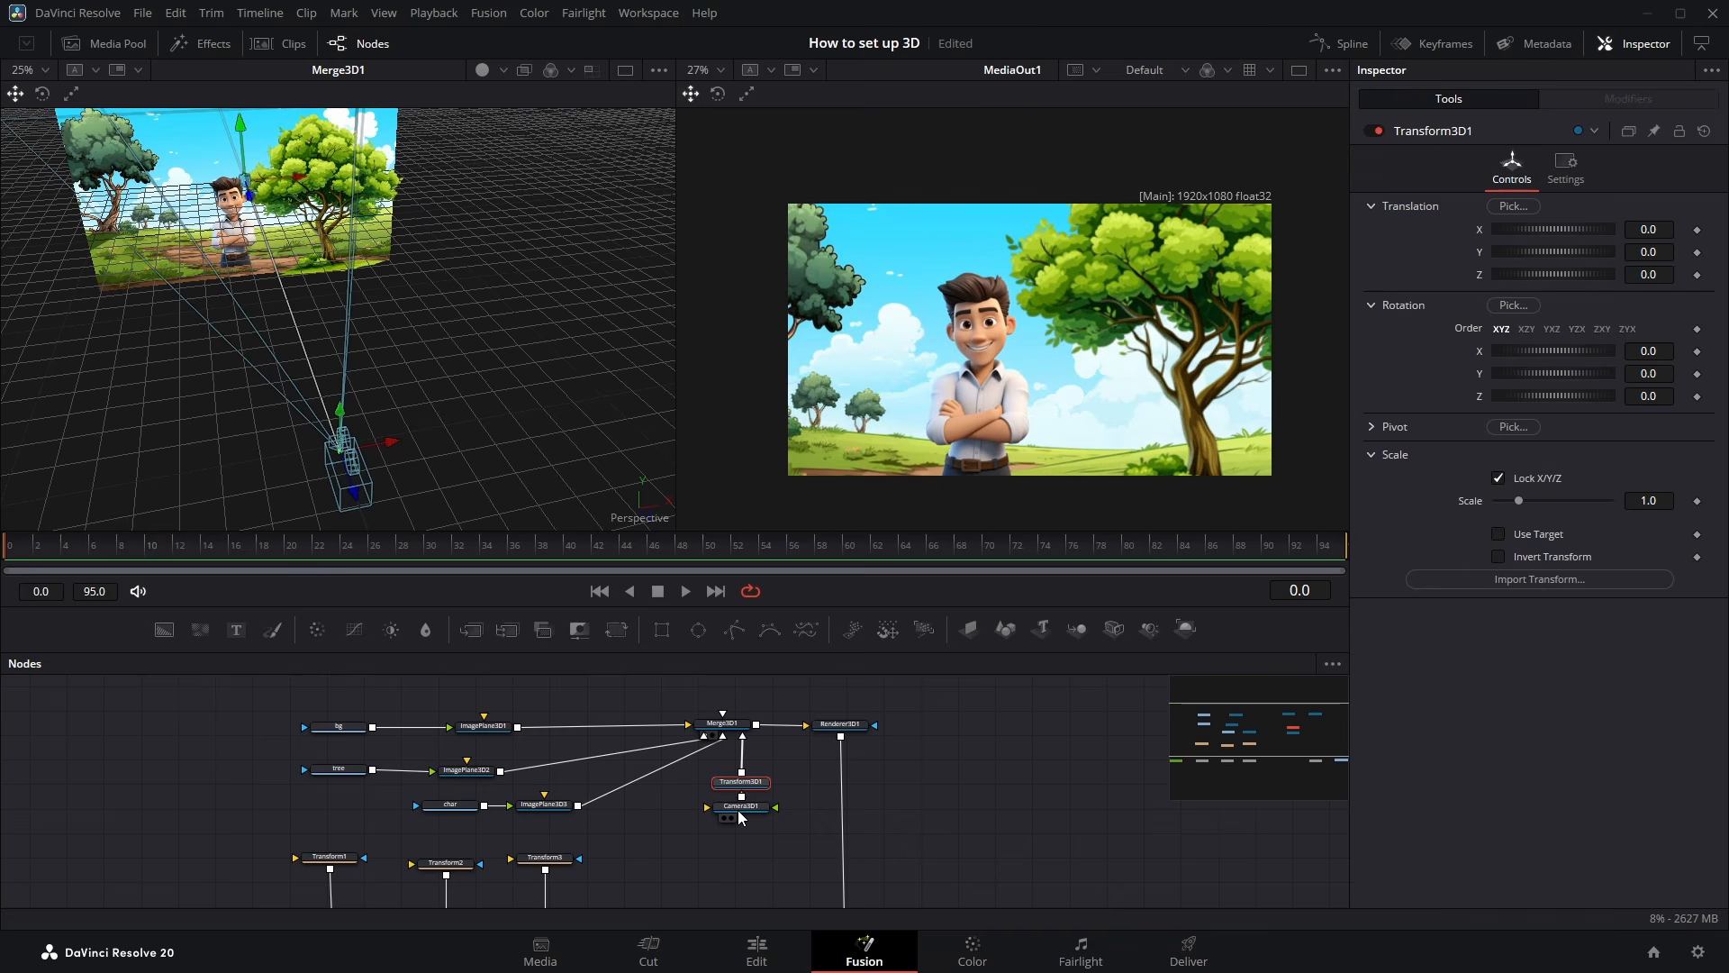
# Keyframe the Transform 3D's X translation from 0.667 at frame 0 to -0.521 at frame 95
pyautogui.moveTo(1571, 230); pyautogui.dragTo(1691, 233)
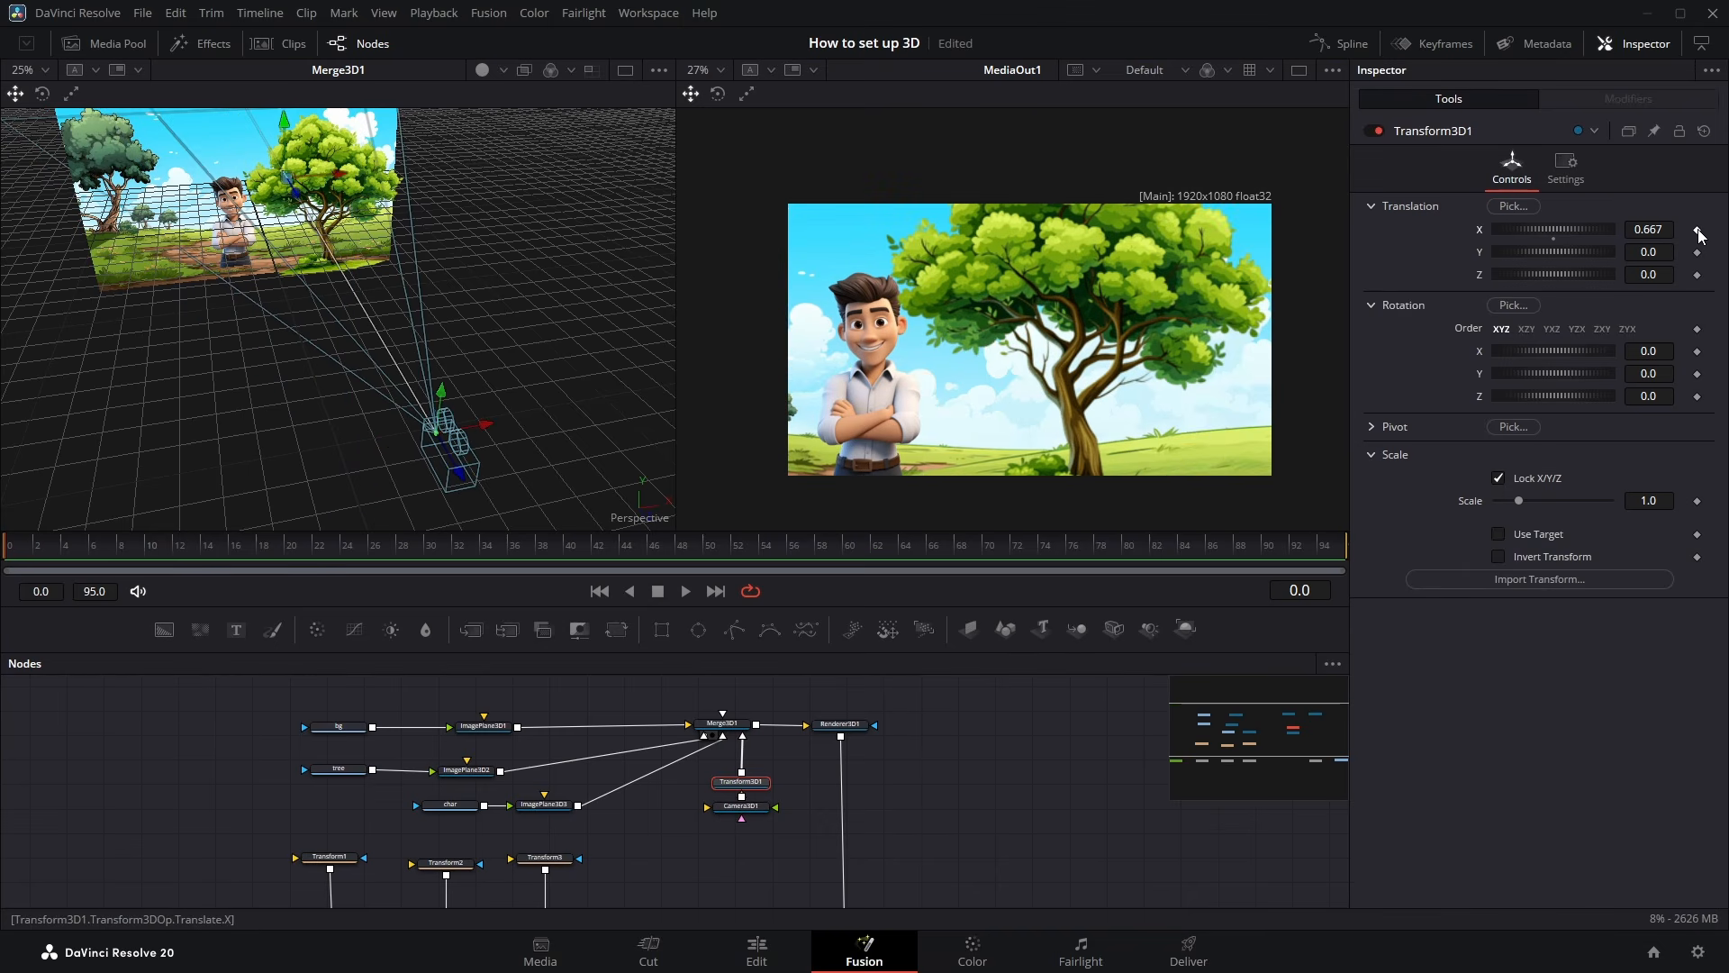
pyautogui.click(1697, 231)
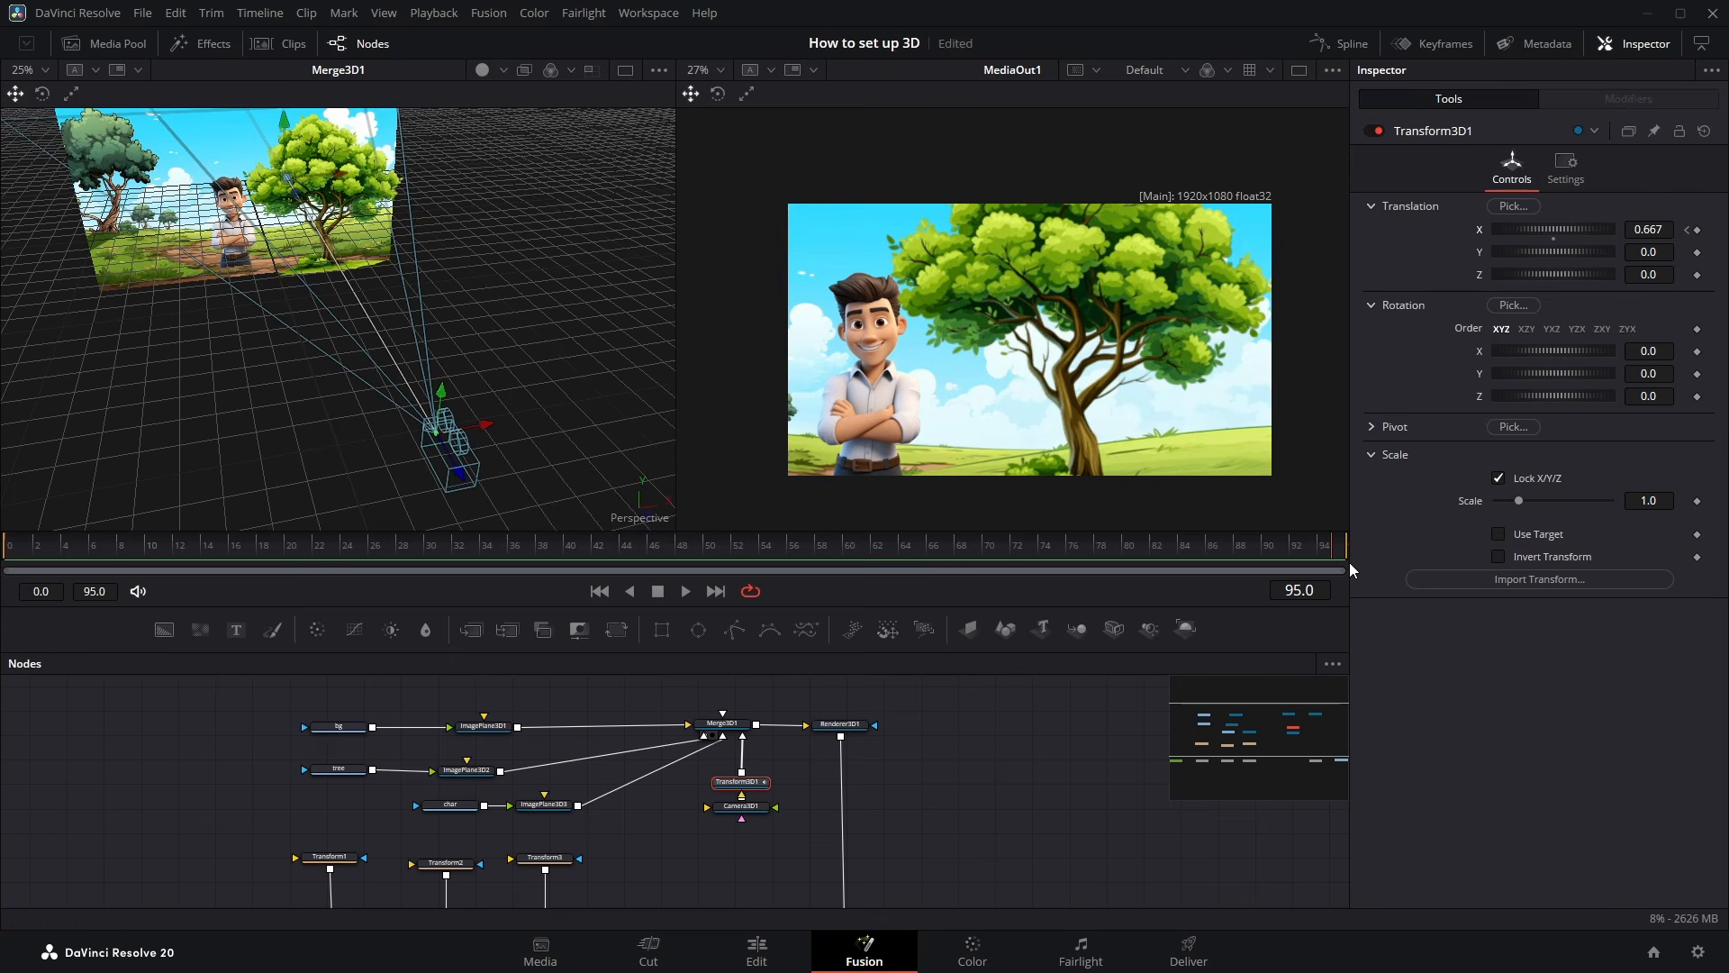
pyautogui.click(1697, 231)
pyautogui.moveTo(1562, 230); pyautogui.dragTo(1526, 240)
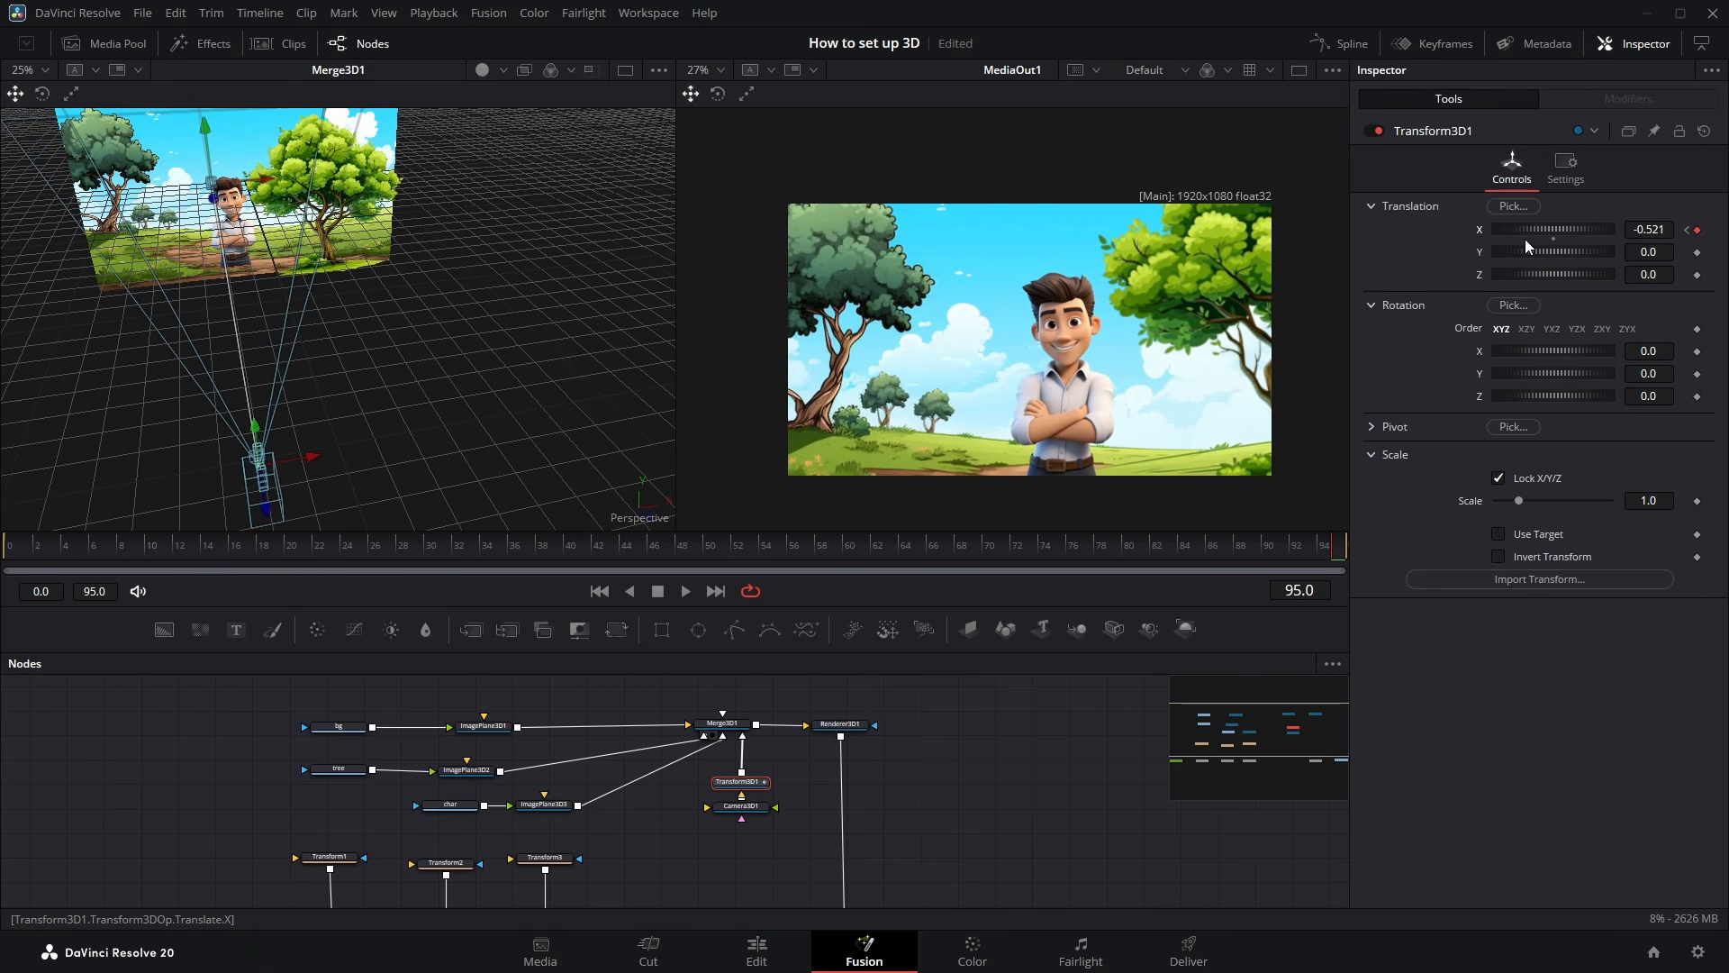
# Show the Transform 3D's X Offset curve in the Spline editor, fit it to view and smooth both keyframes
pyautogui.click(1340, 43)
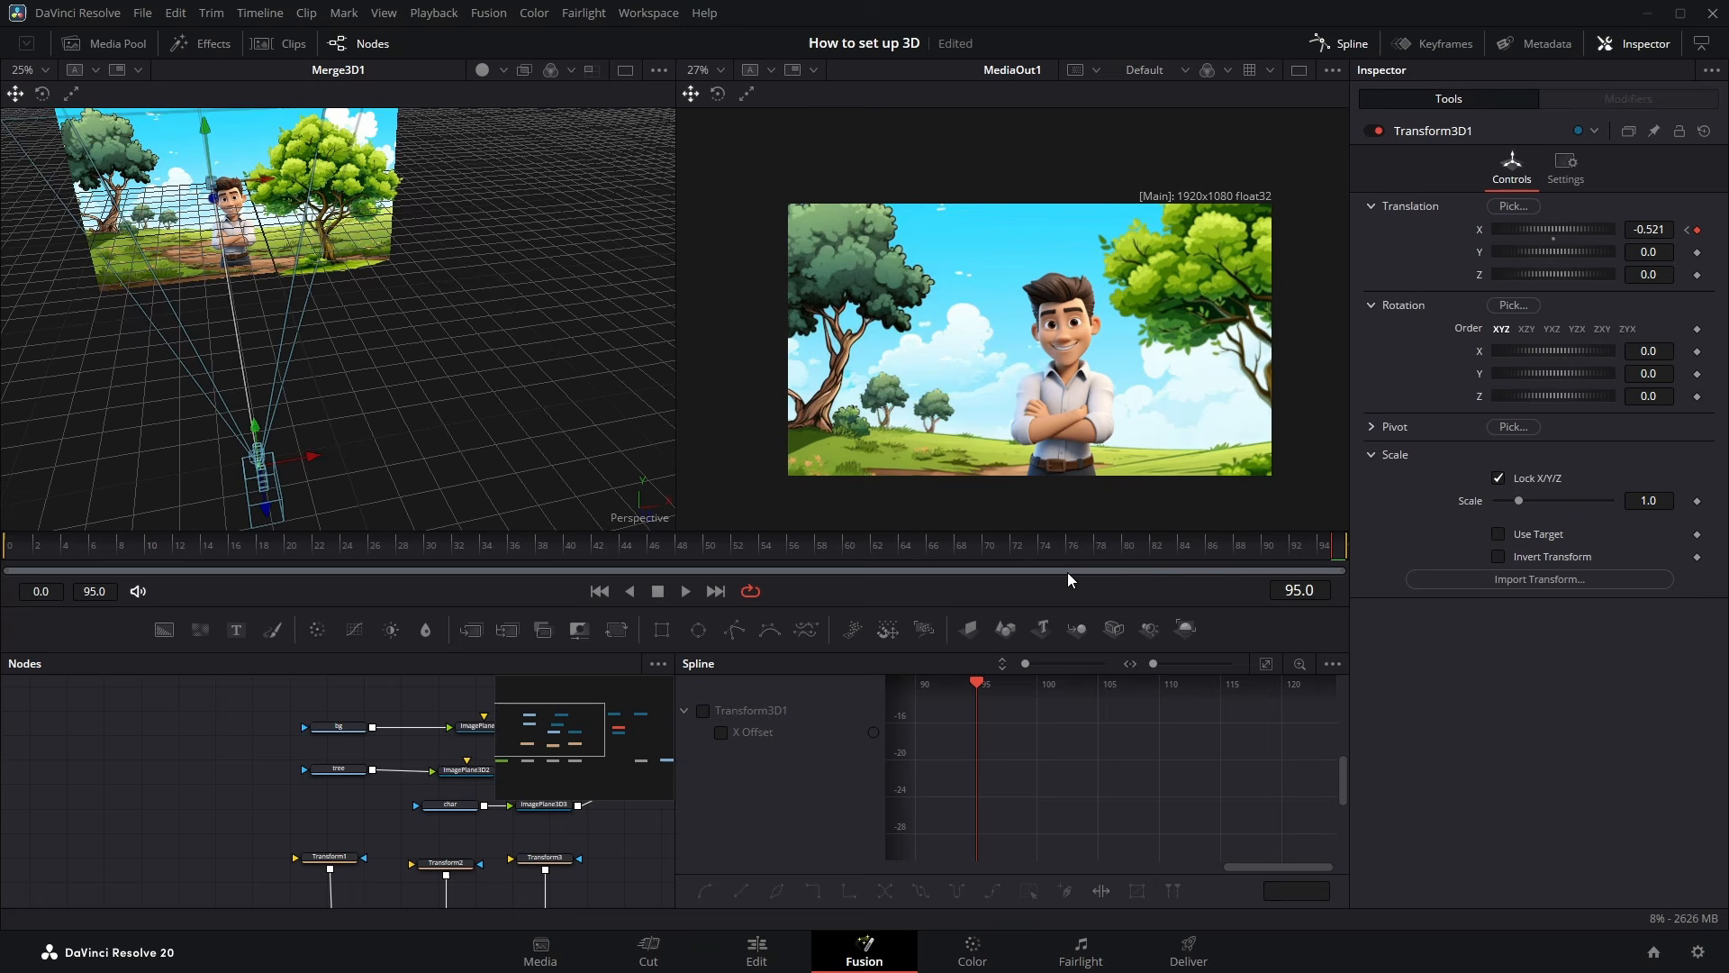
pyautogui.click(702, 711)
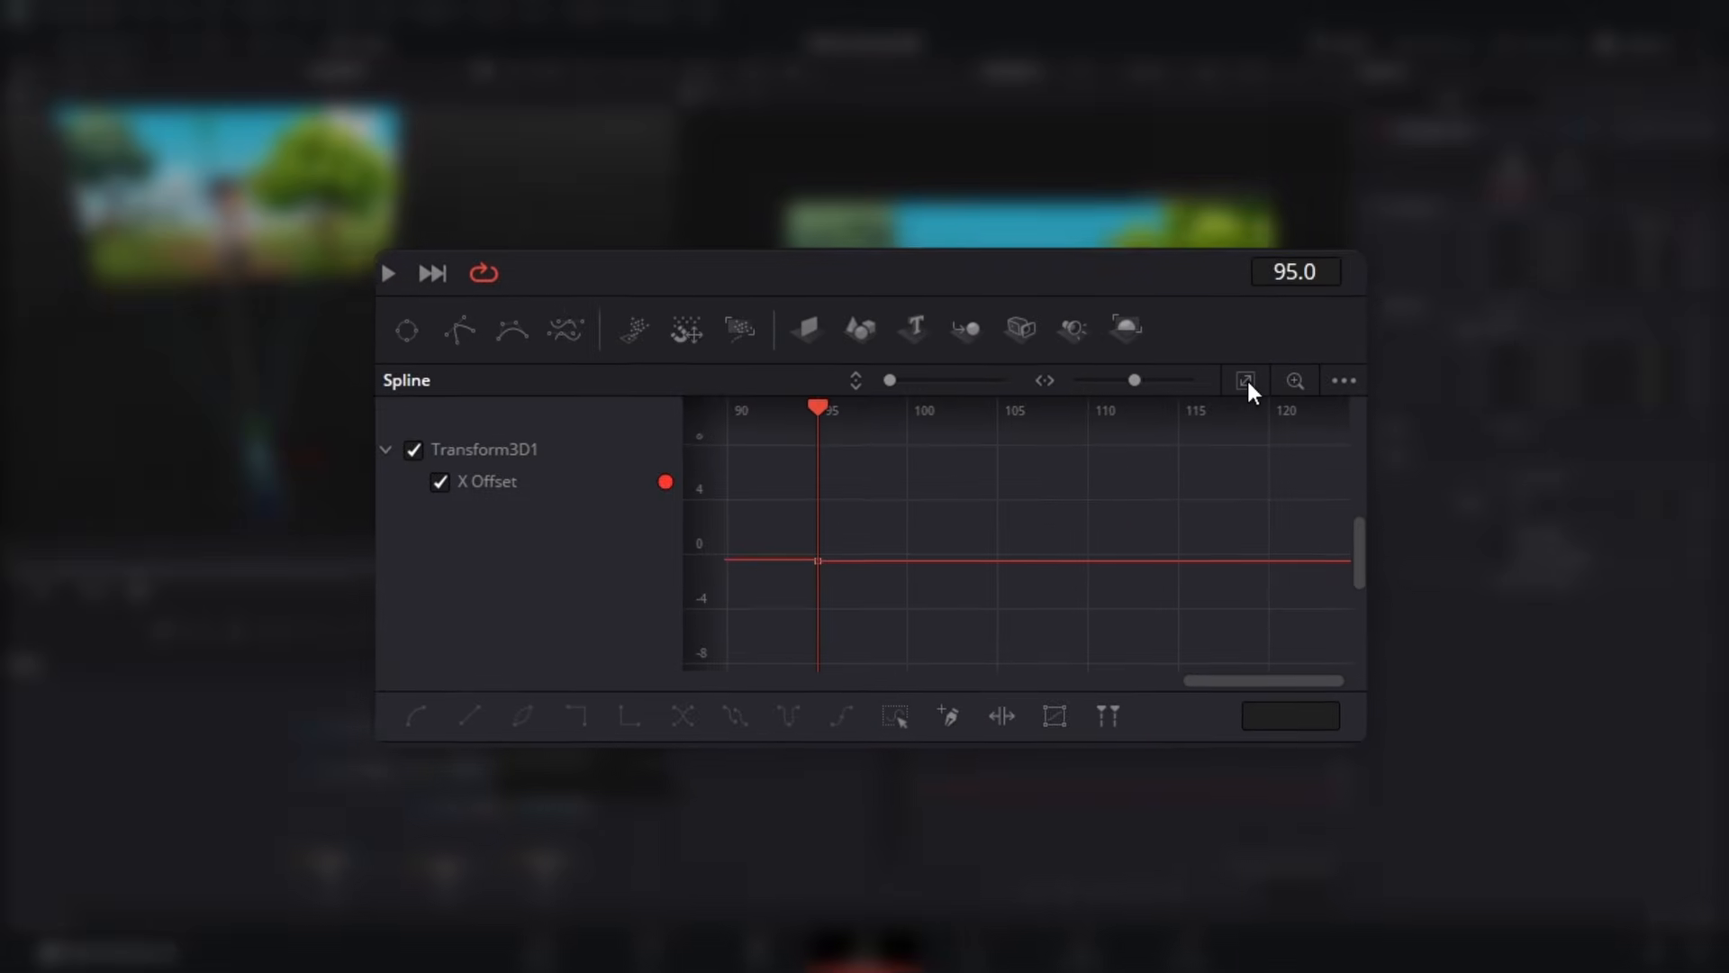
pyautogui.click(1265, 664)
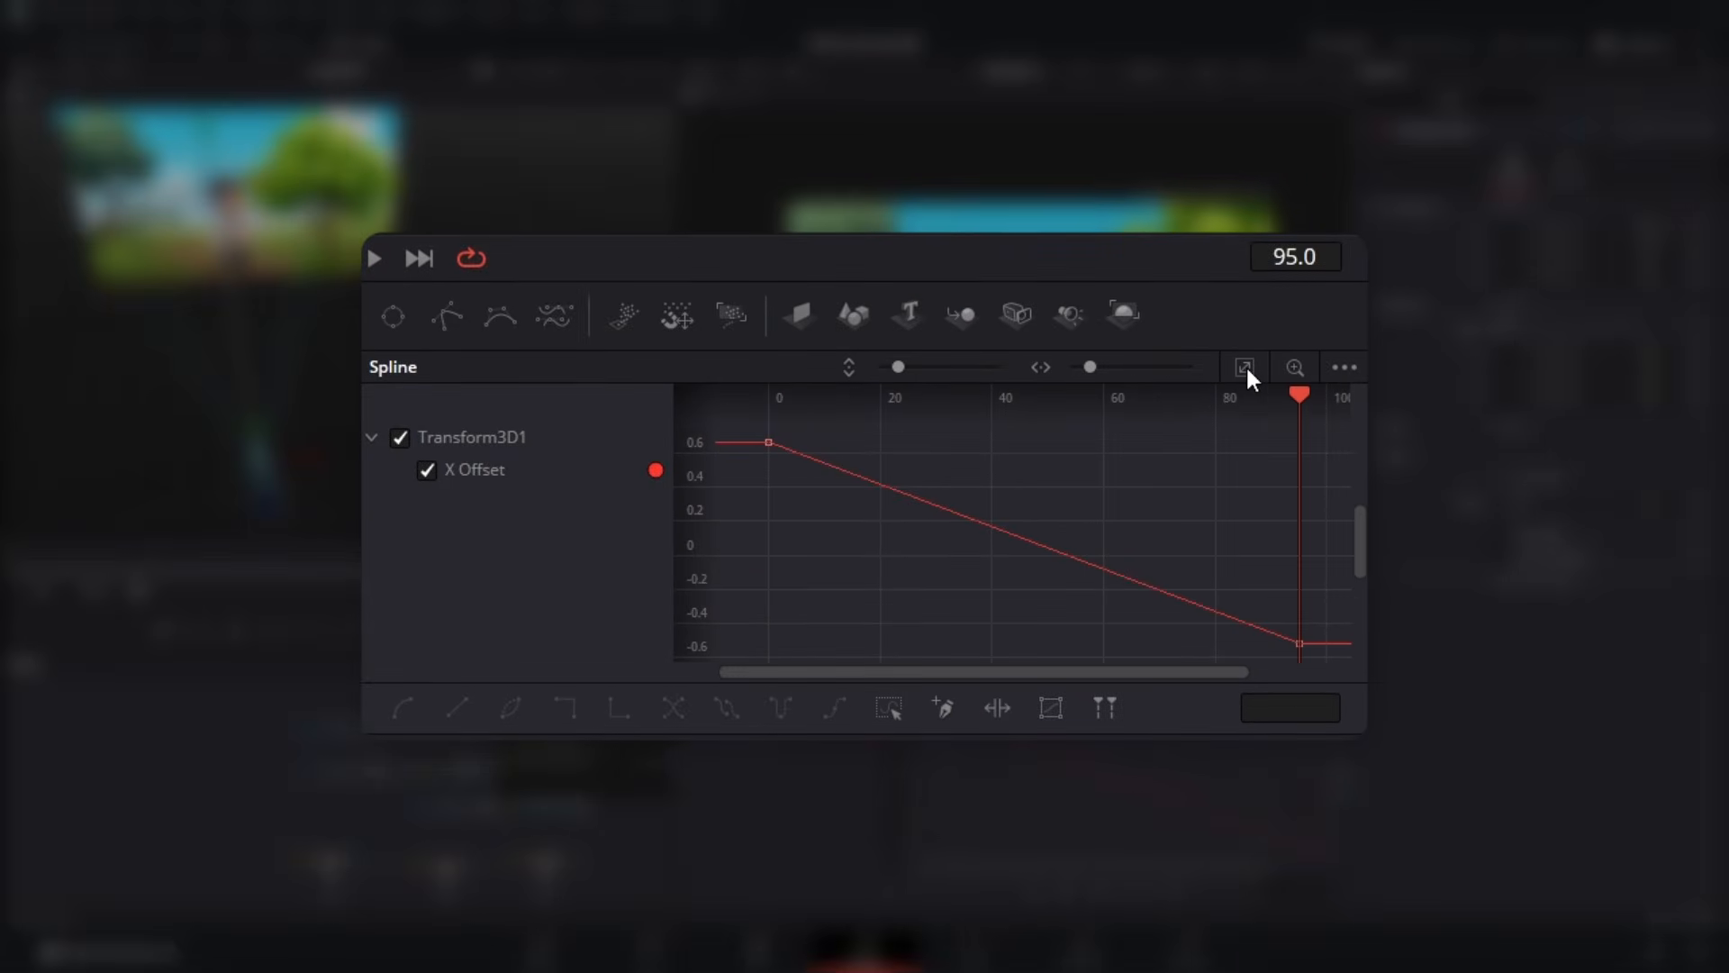
pyautogui.click(886, 704)
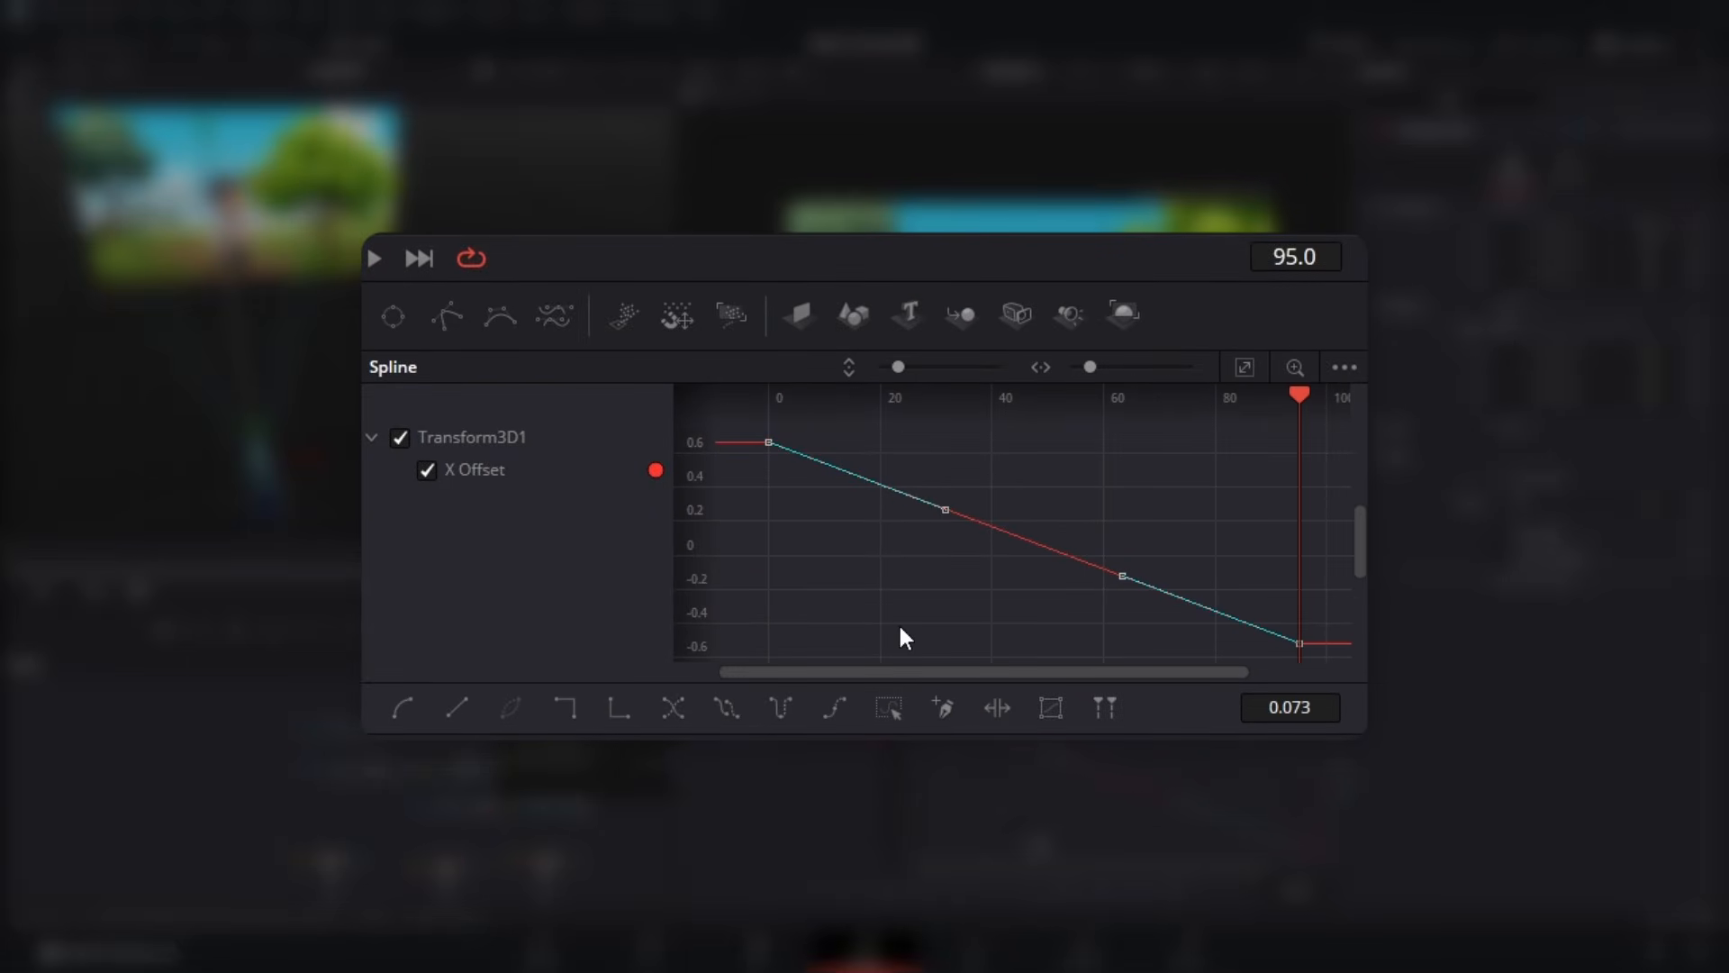
pyautogui.press('s')
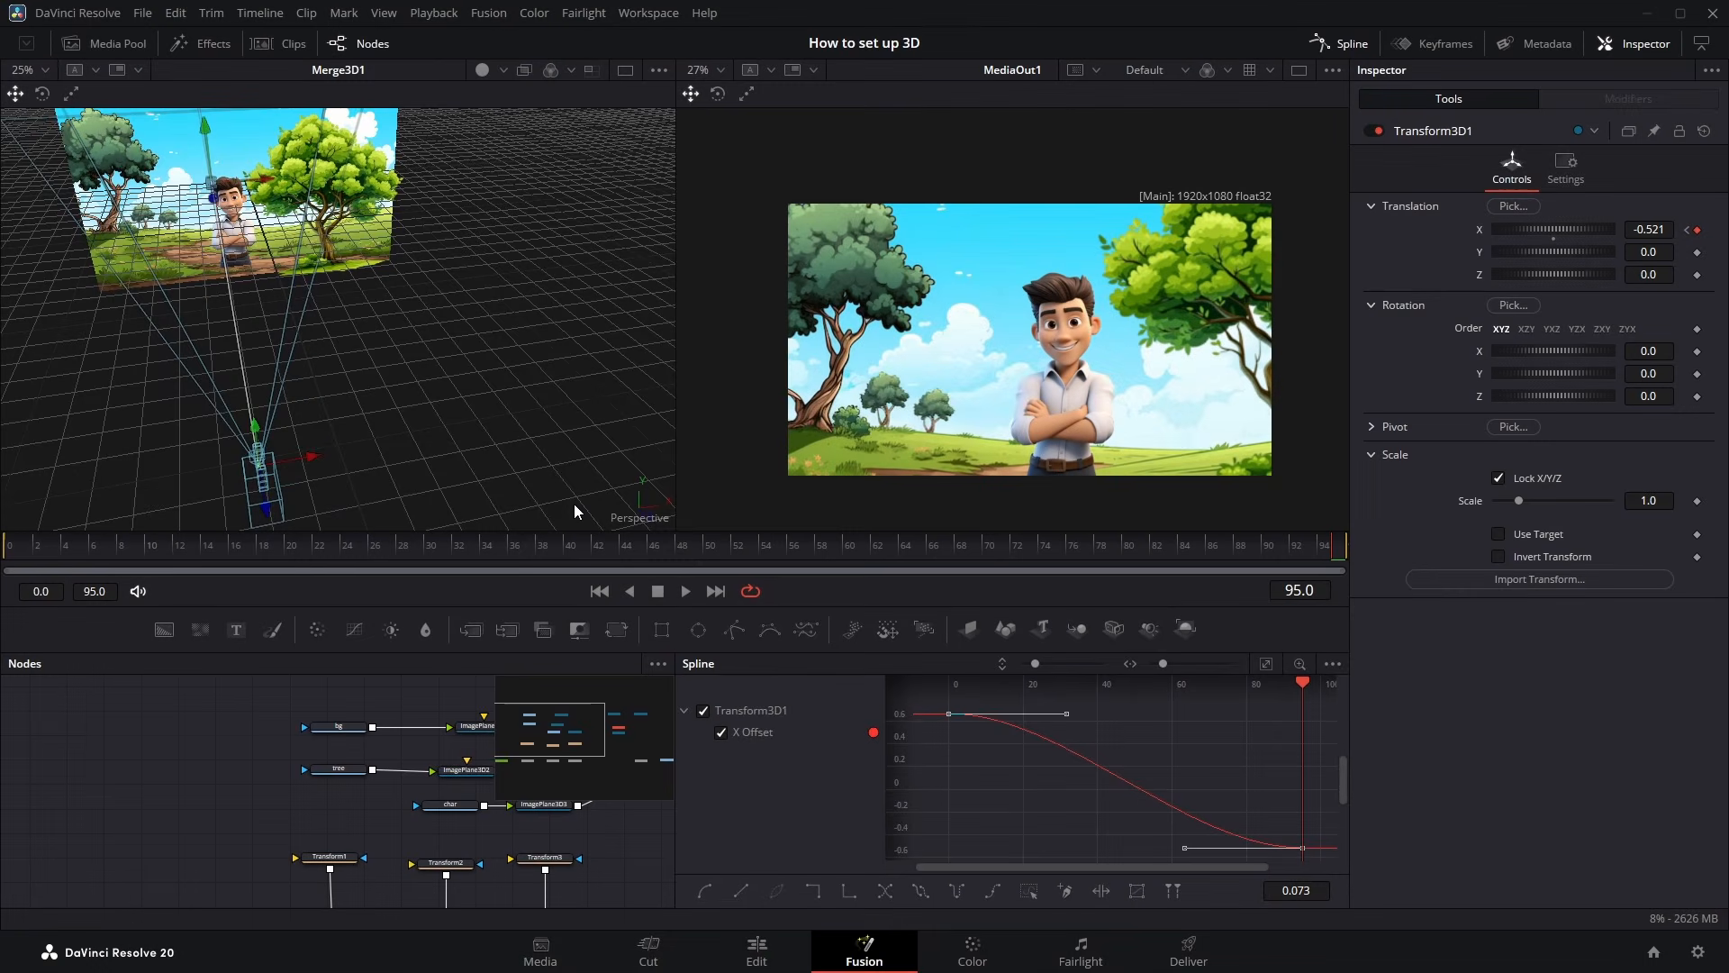
# Return to frame 0, close the Spline editor and play back the animated camera move
pyautogui.click(9, 554)
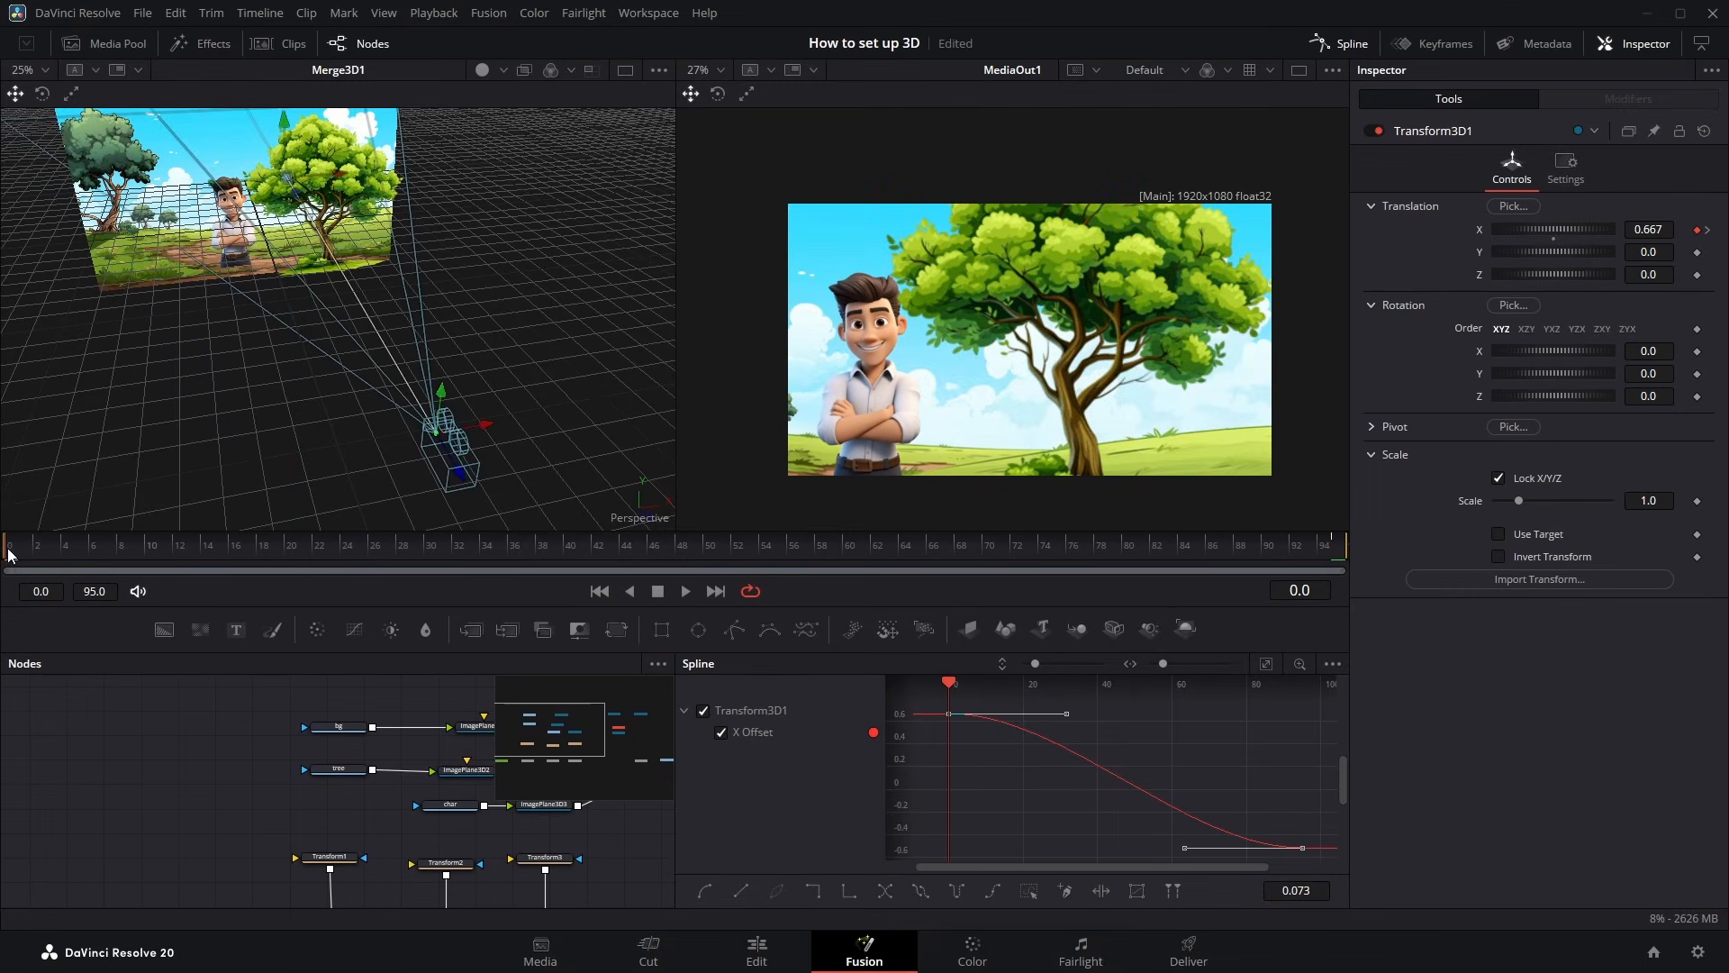
pyautogui.moveTo(30, 549); pyautogui.dragTo(2, 529)
pyautogui.click(1342, 44)
pyautogui.press('space')
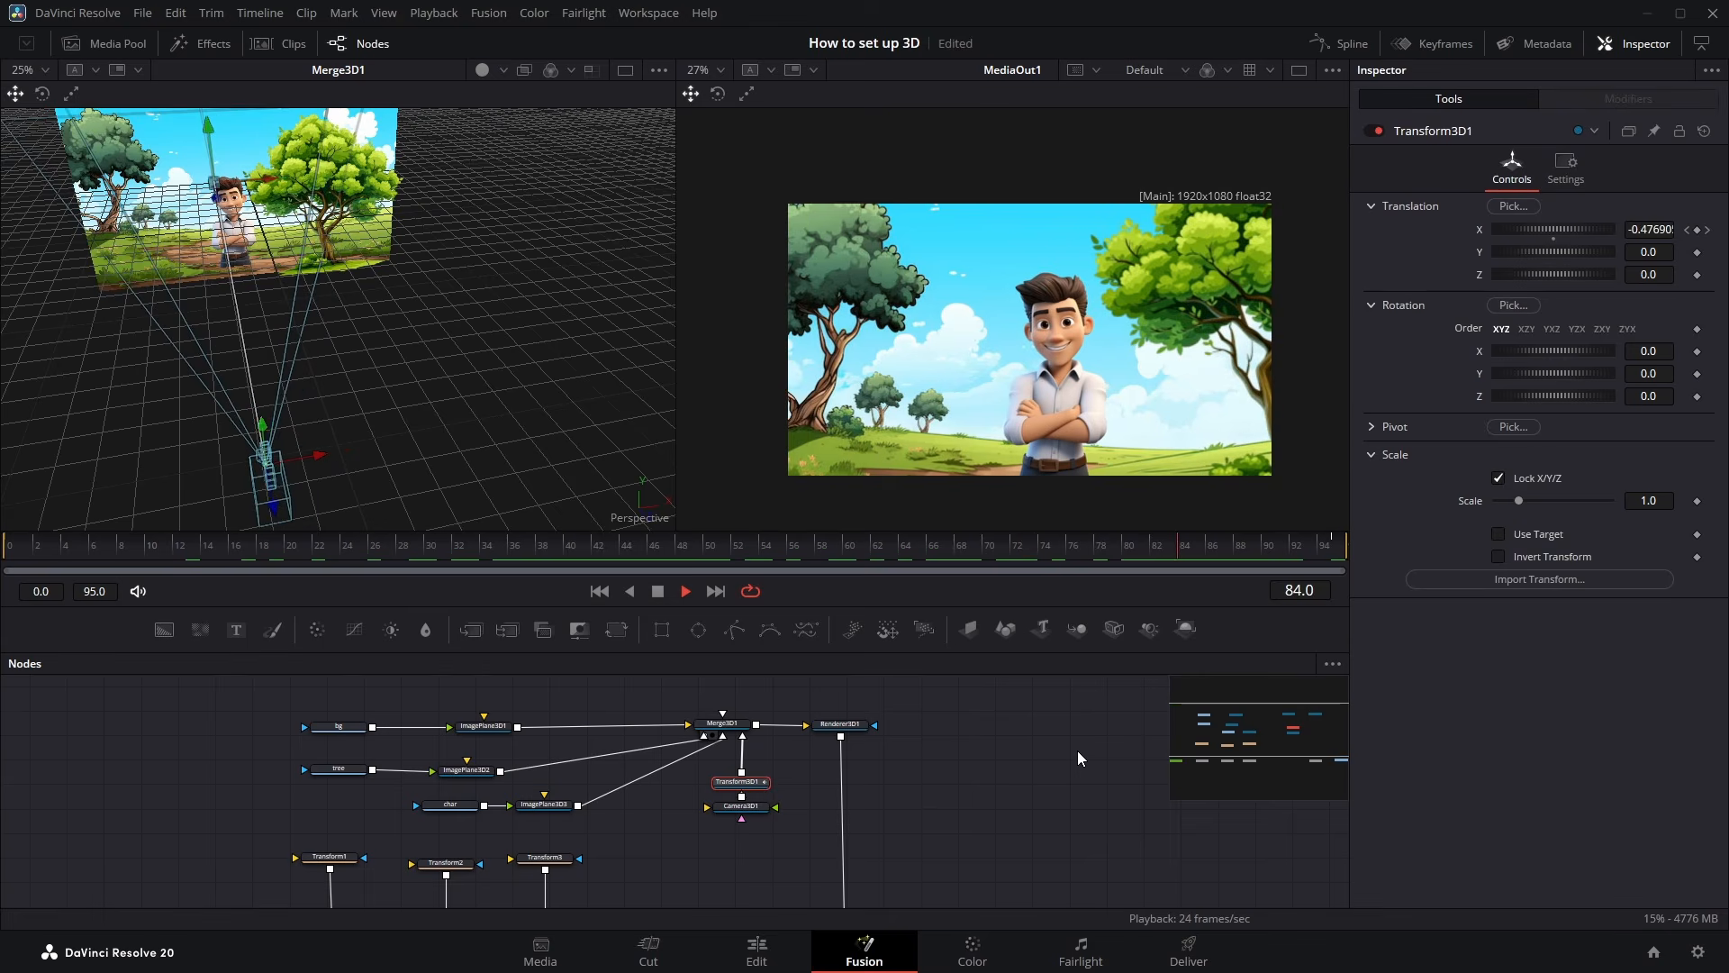
pyautogui.press('space')
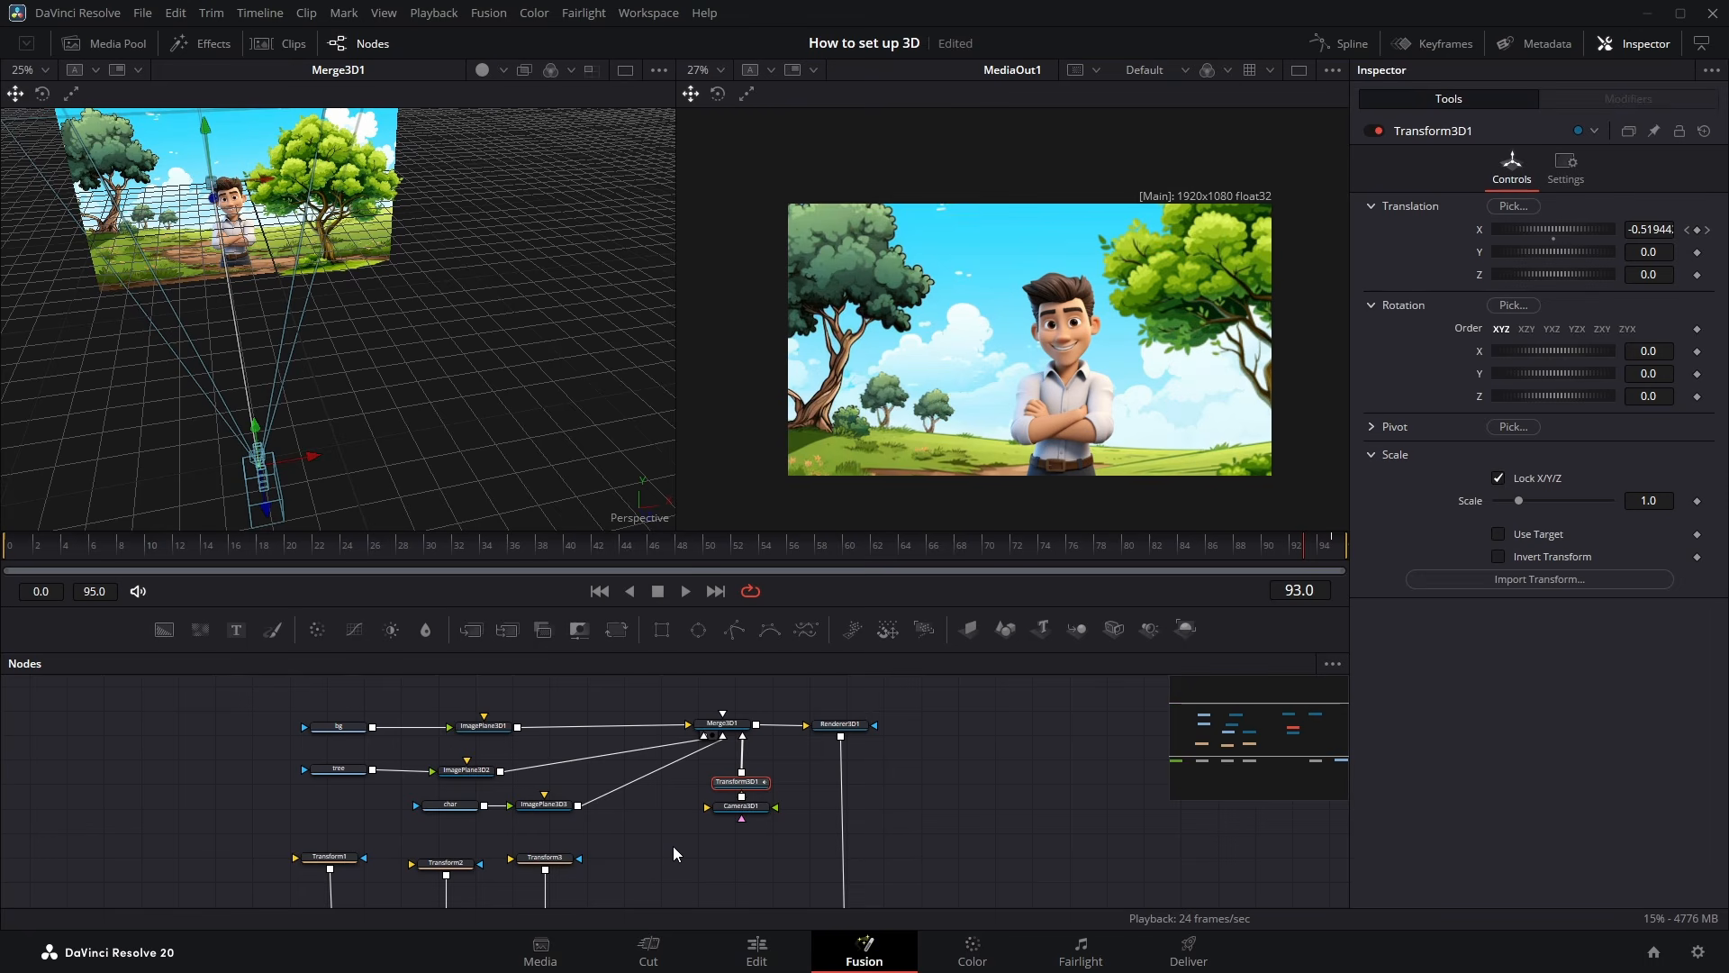
# Compare the Camera 3D's own transform settings with the Transform 3D node's controls
pyautogui.click(742, 807)
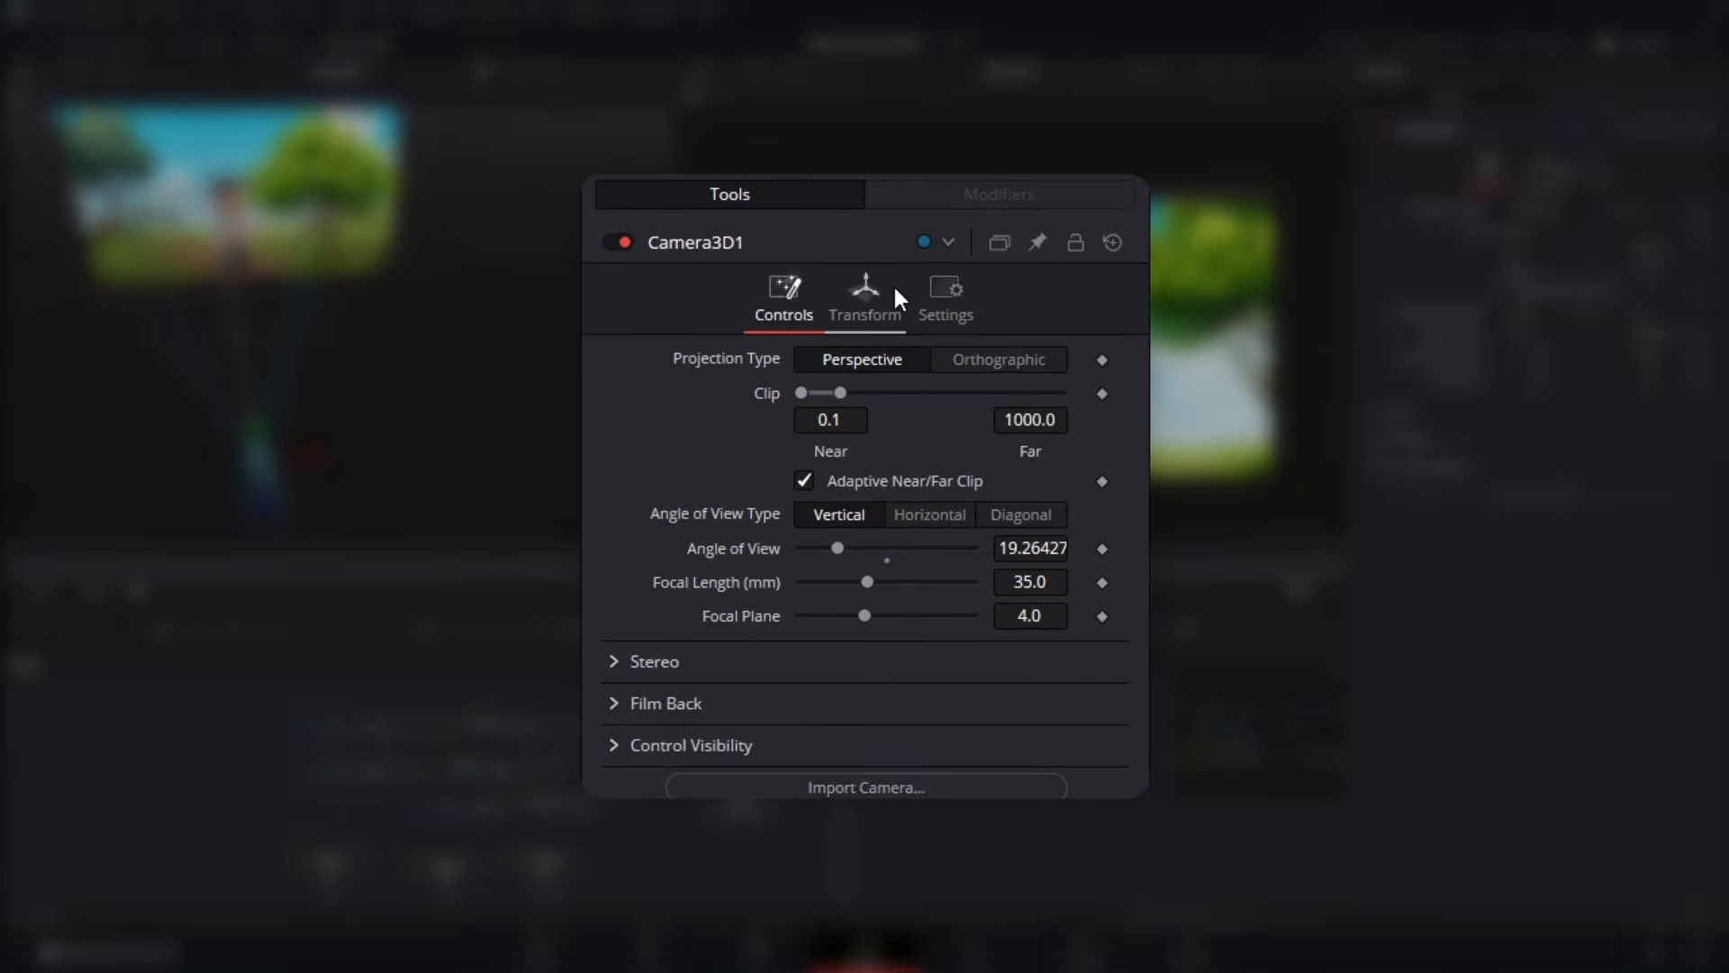
pyautogui.click(1538, 167)
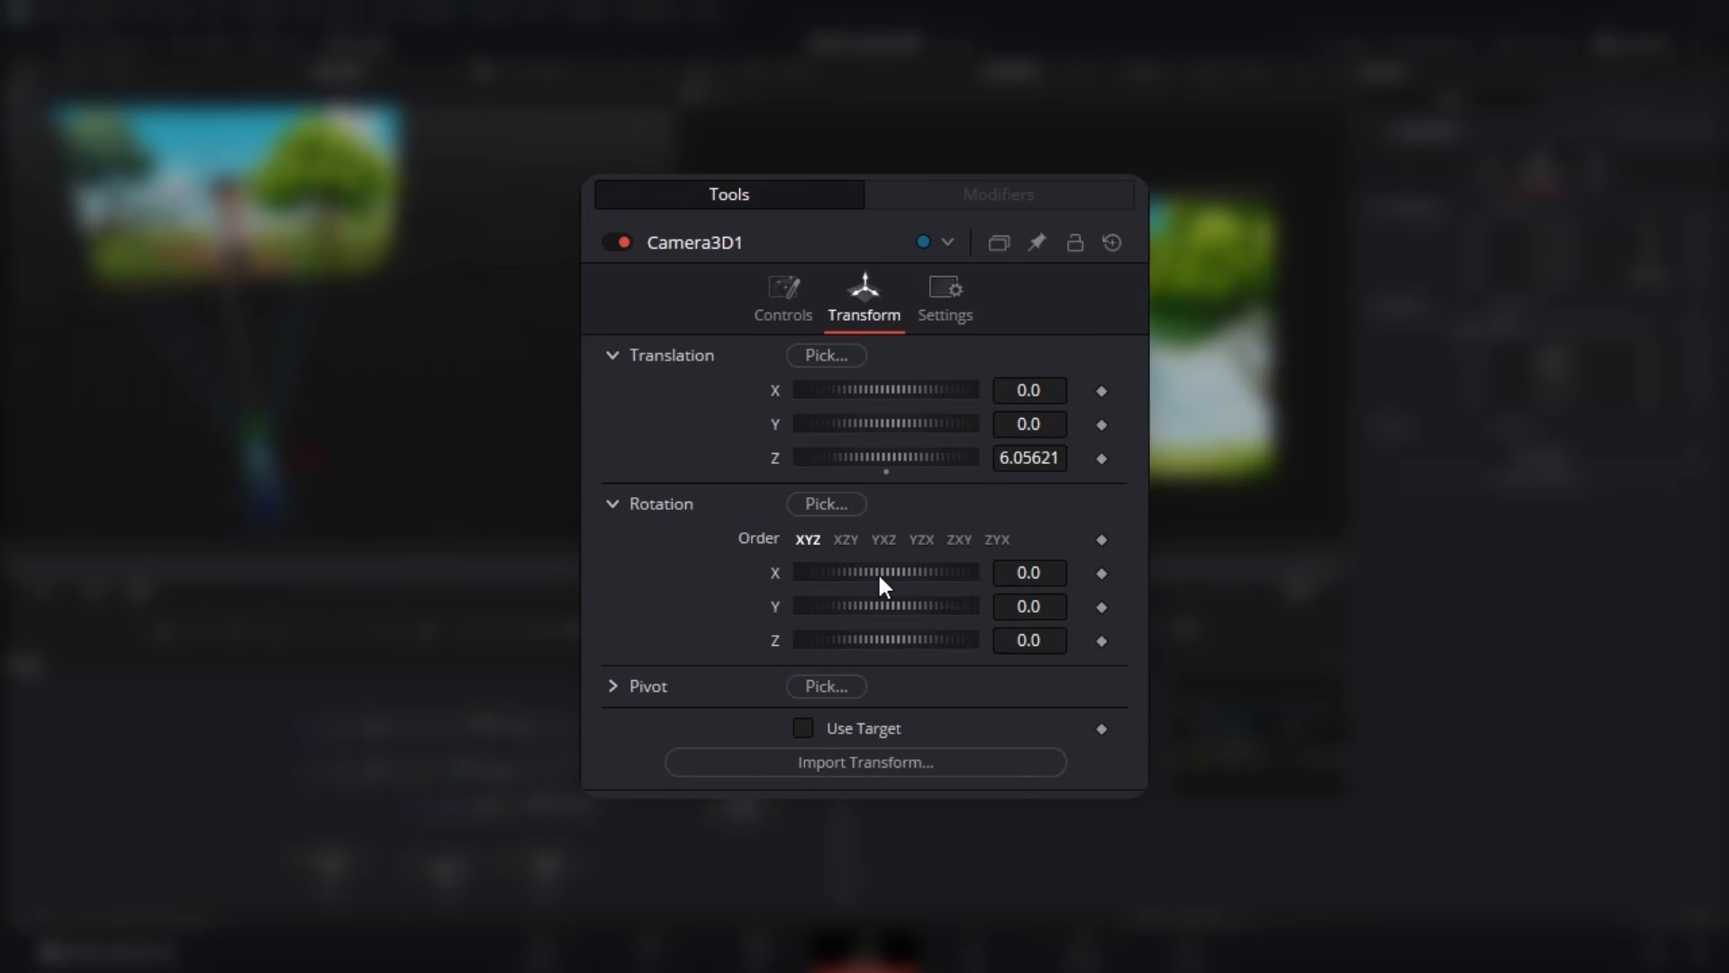
pyautogui.click(497, 724)
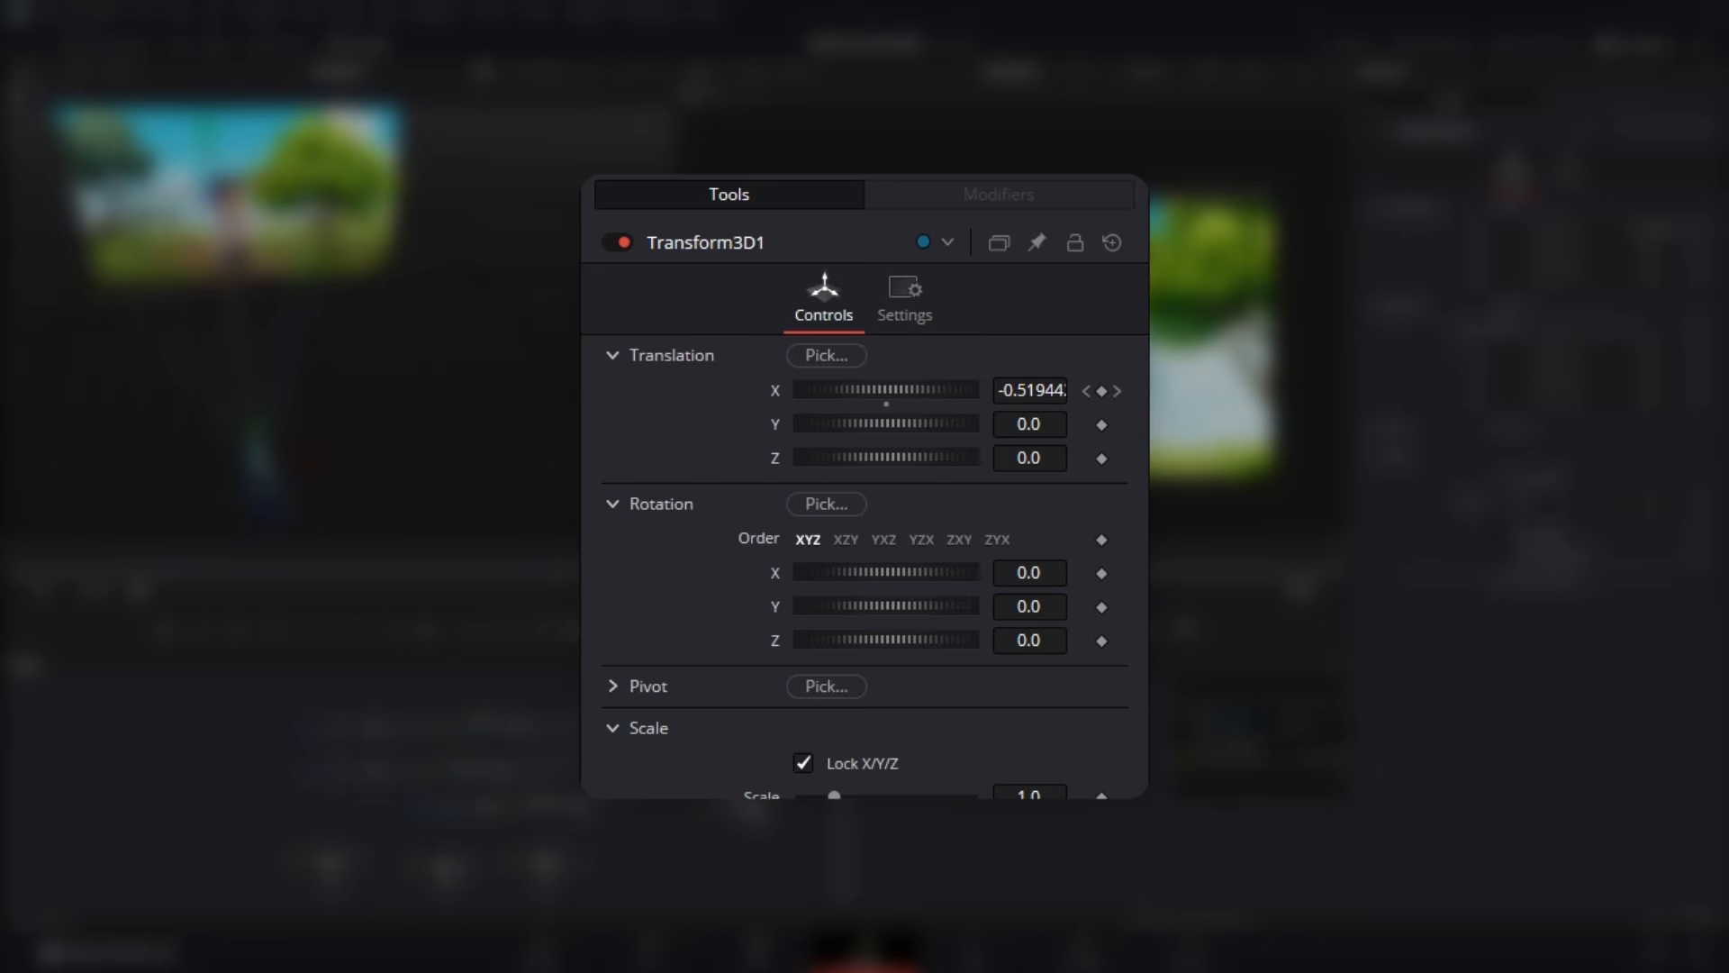
pyautogui.click(746, 808)
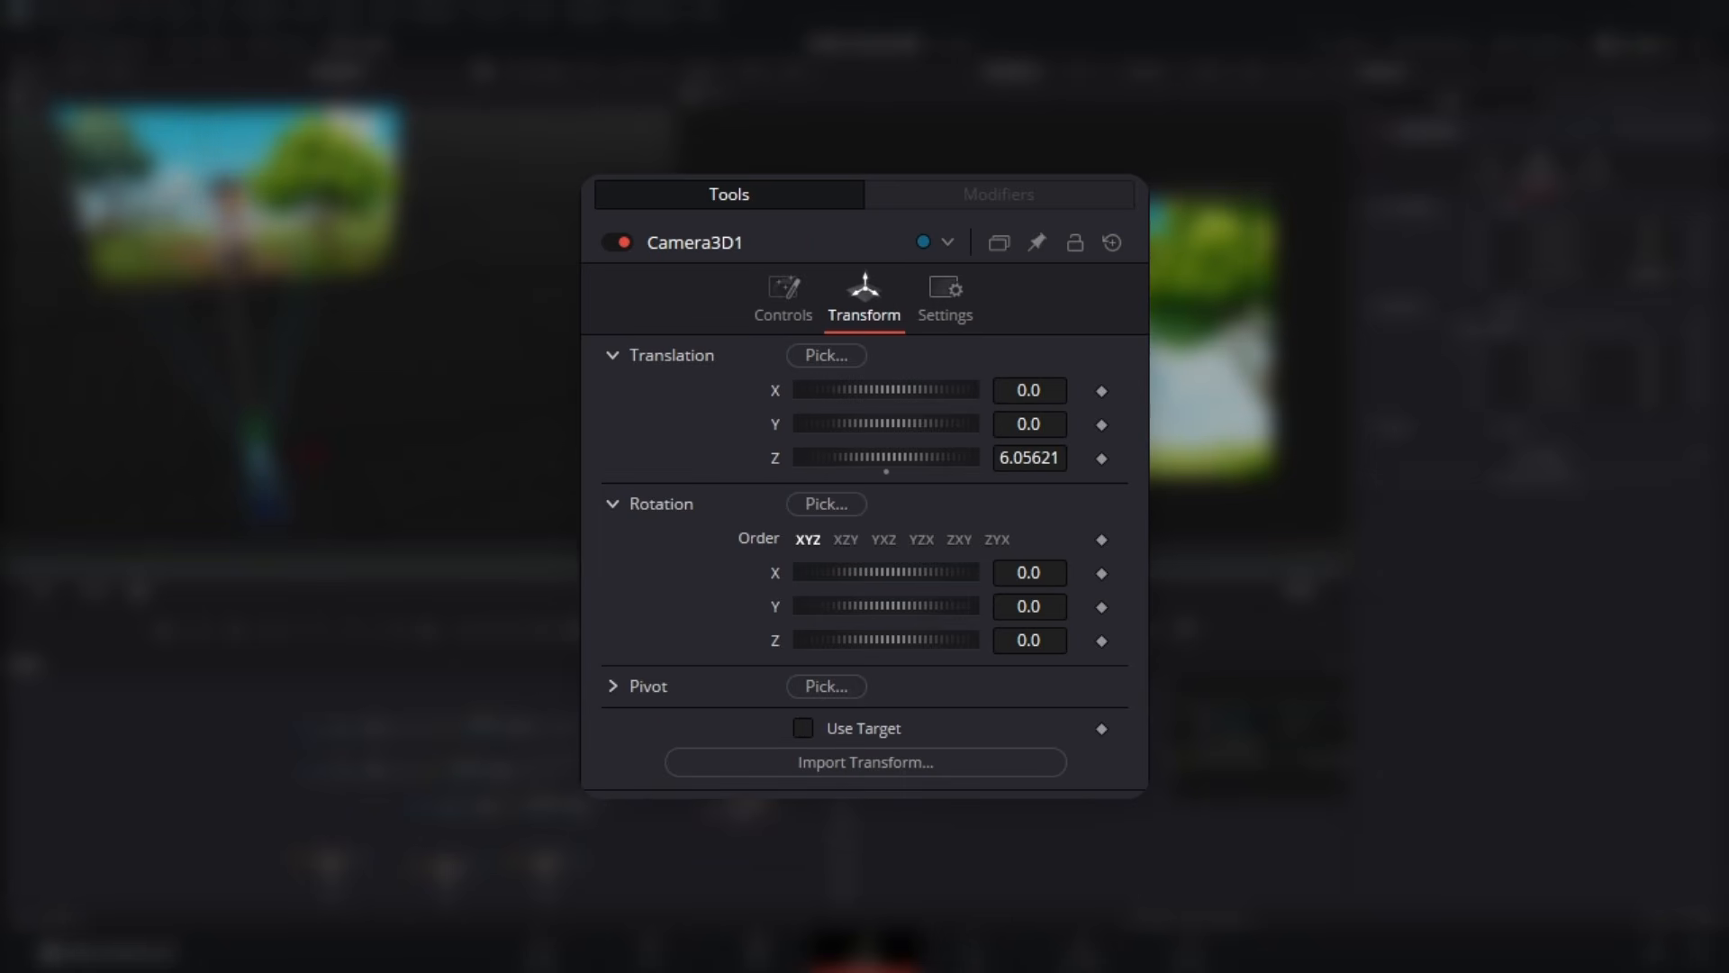
# Set the Camera 3D's own X translation to 0.419 and its Z translation to 6.47621
pyautogui.click(760, 787)
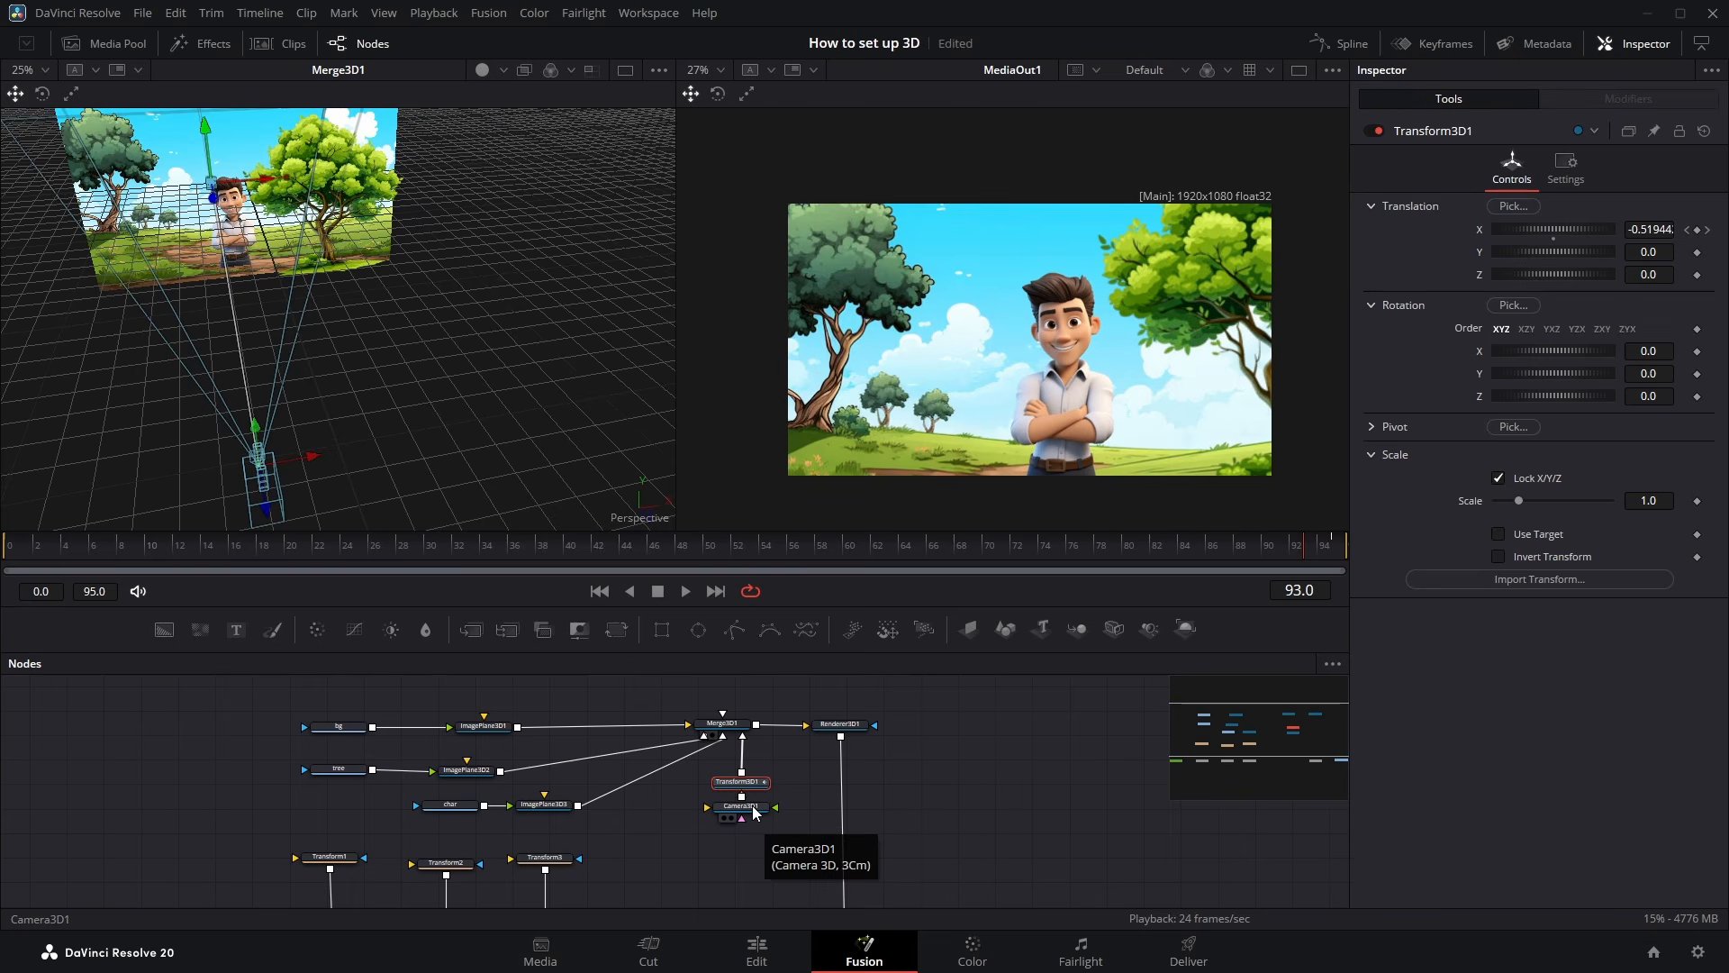
pyautogui.click(755, 813)
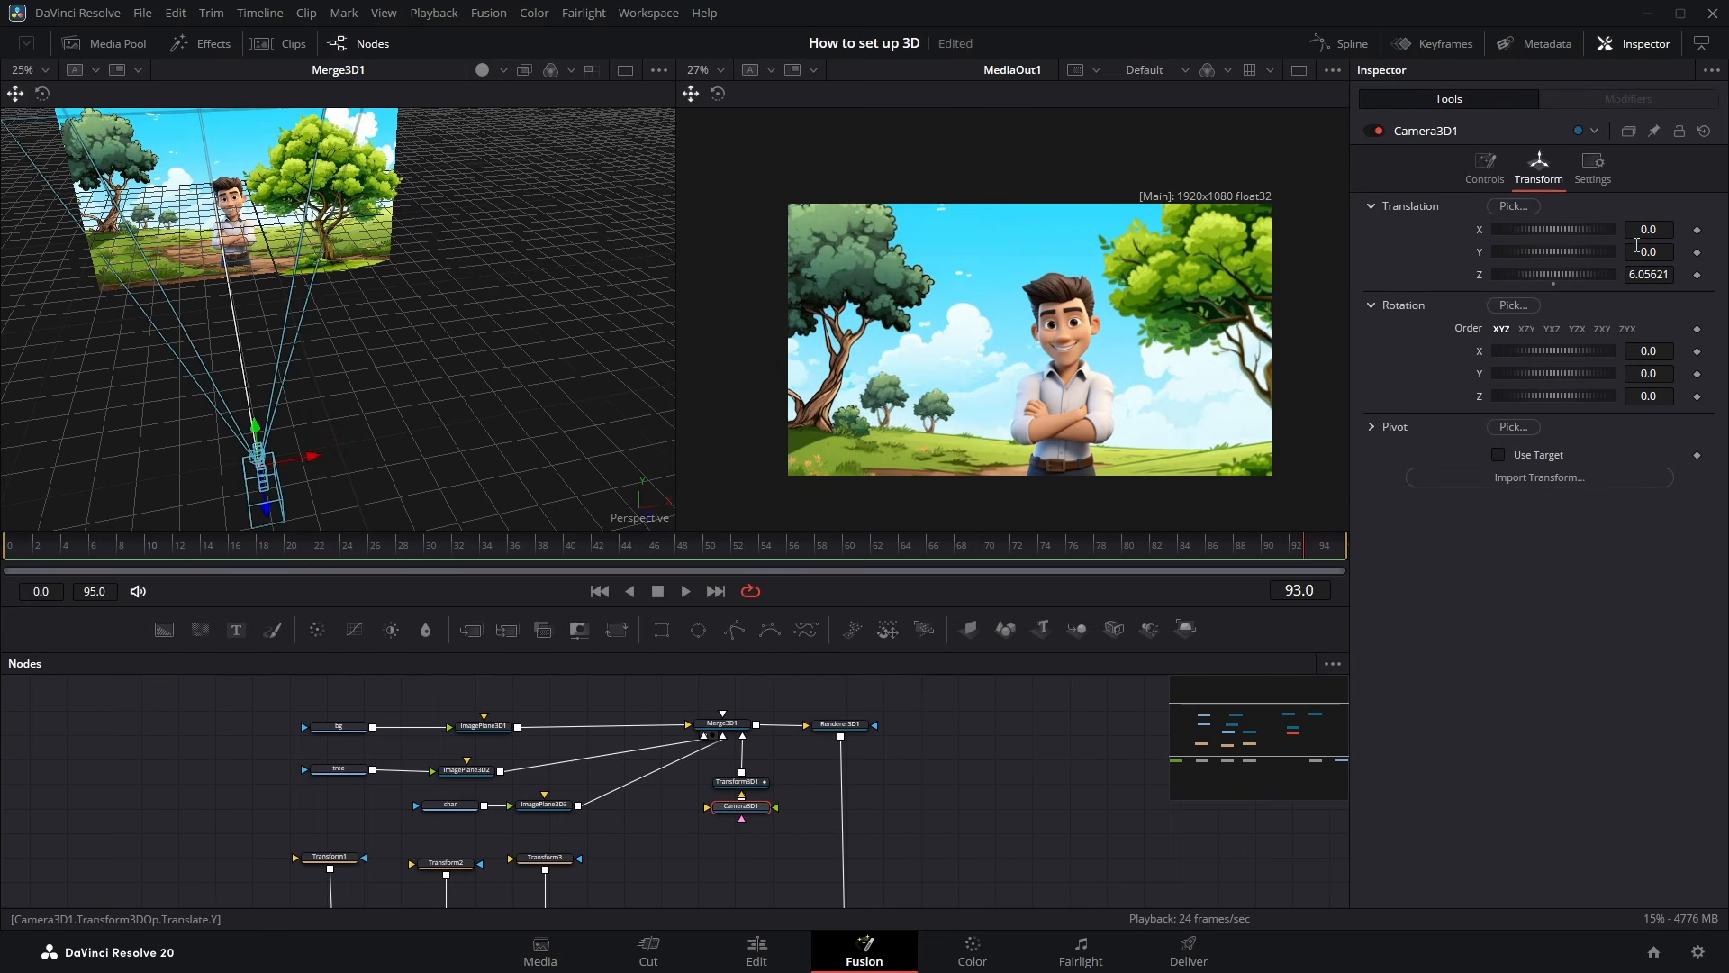
pyautogui.moveTo(1645, 233); pyautogui.dragTo(1675, 281)
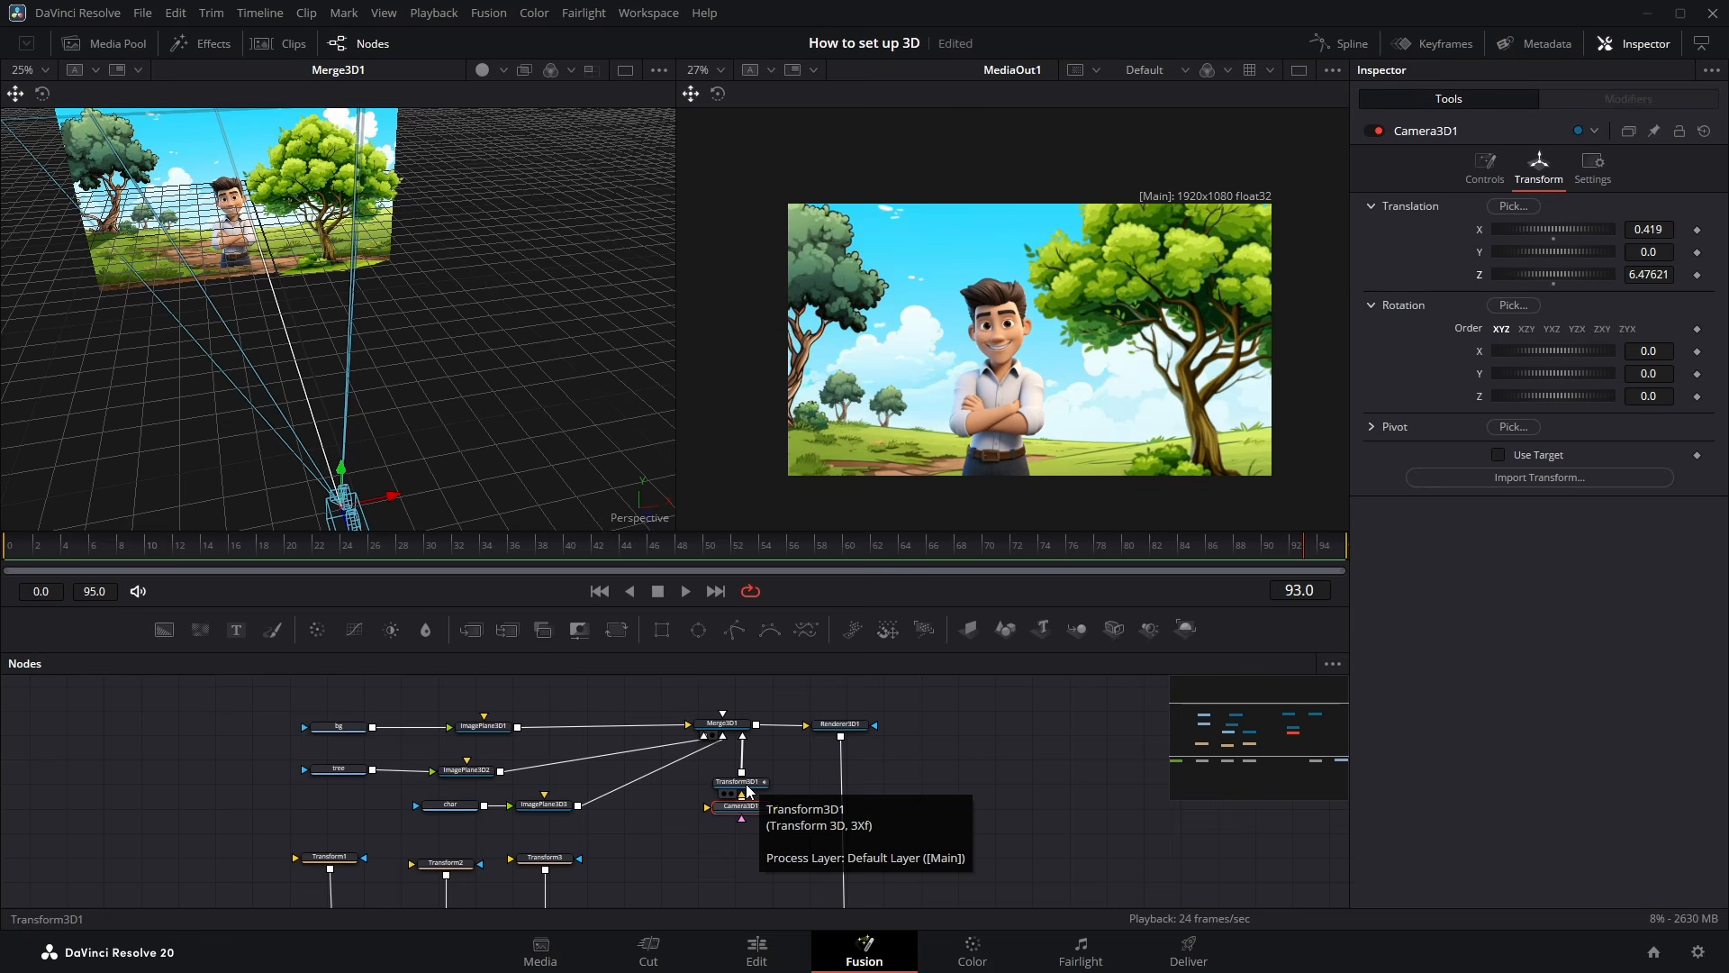
# Select the Transform 3D node and preview its keyframed camera move with the new camera offset
pyautogui.click(743, 782)
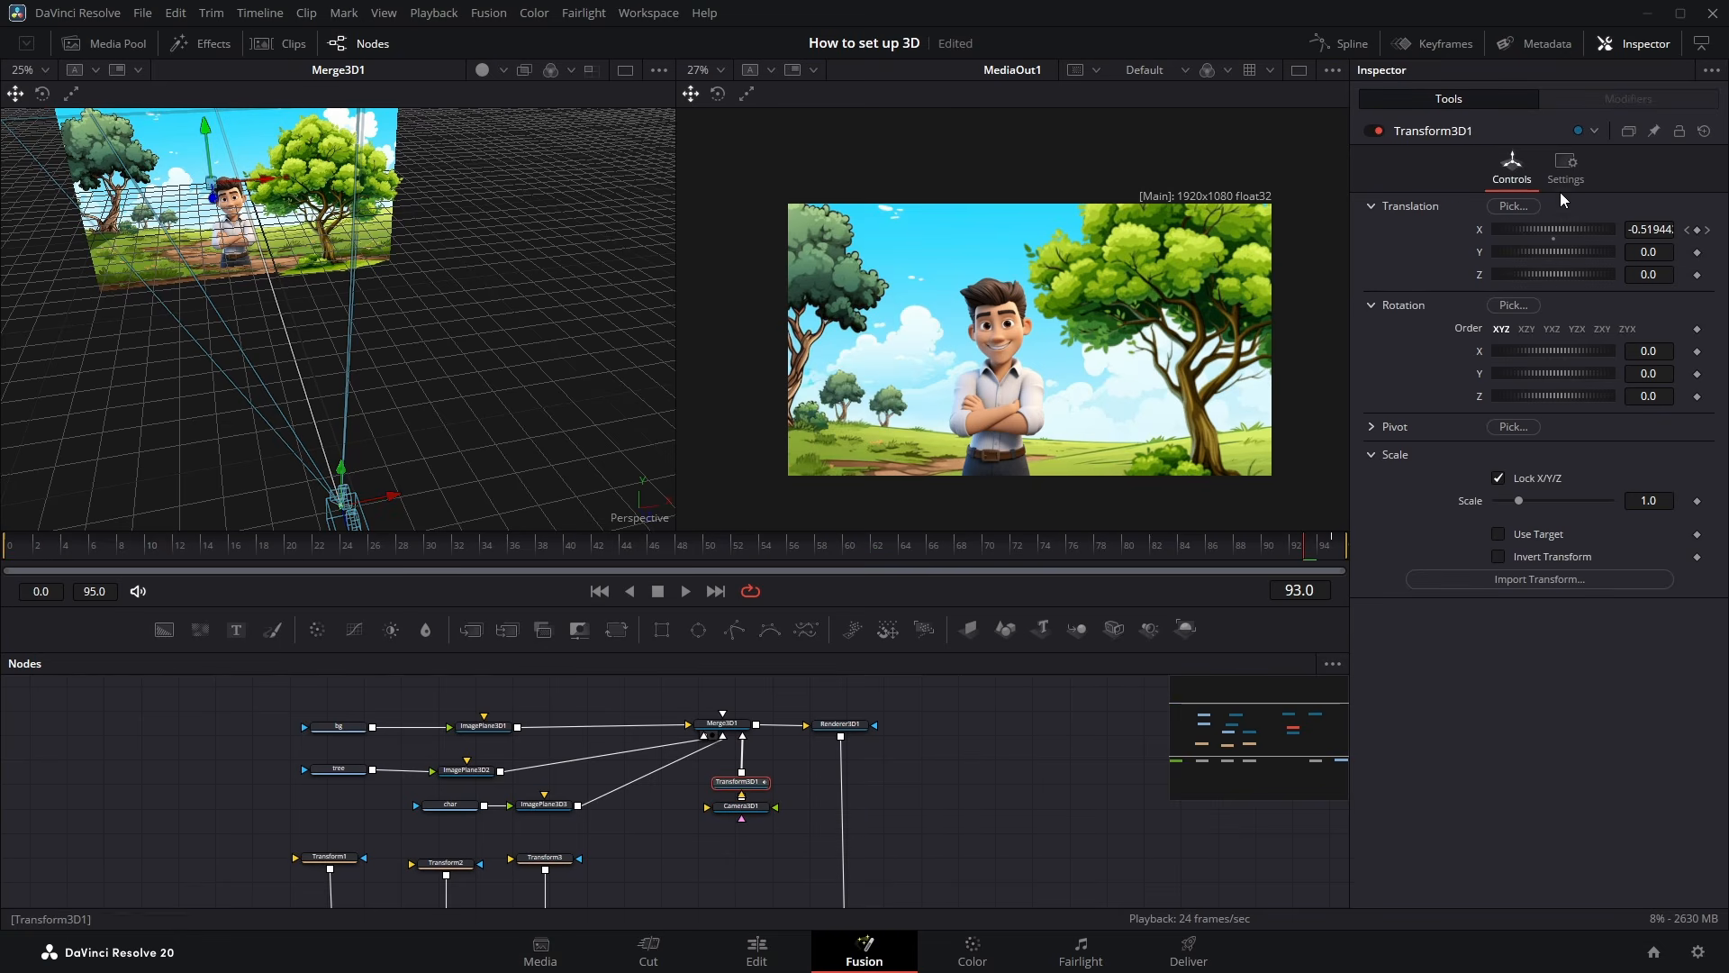
pyautogui.moveTo(30, 552); pyautogui.dragTo(1199, 572)
pyautogui.press('space')
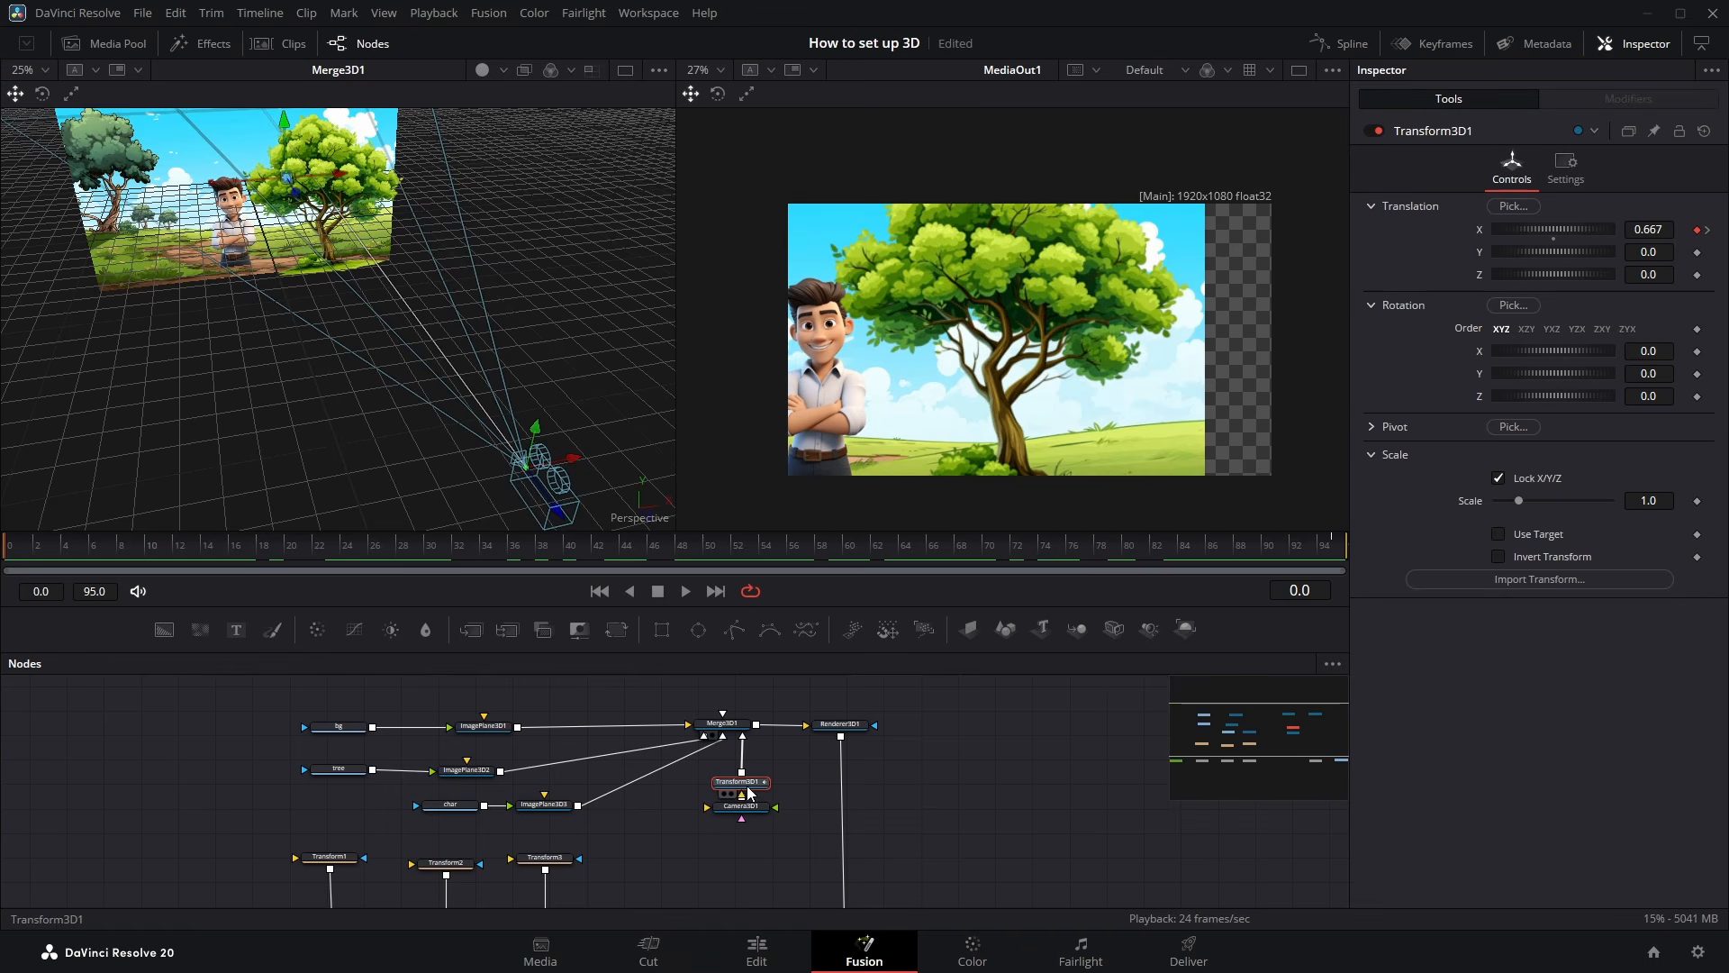
# Reposition the Camera 3D to X -0.335 and Z 6.56621, then scrub through the Transform 3D's animation from frame 0
pyautogui.click(752, 815)
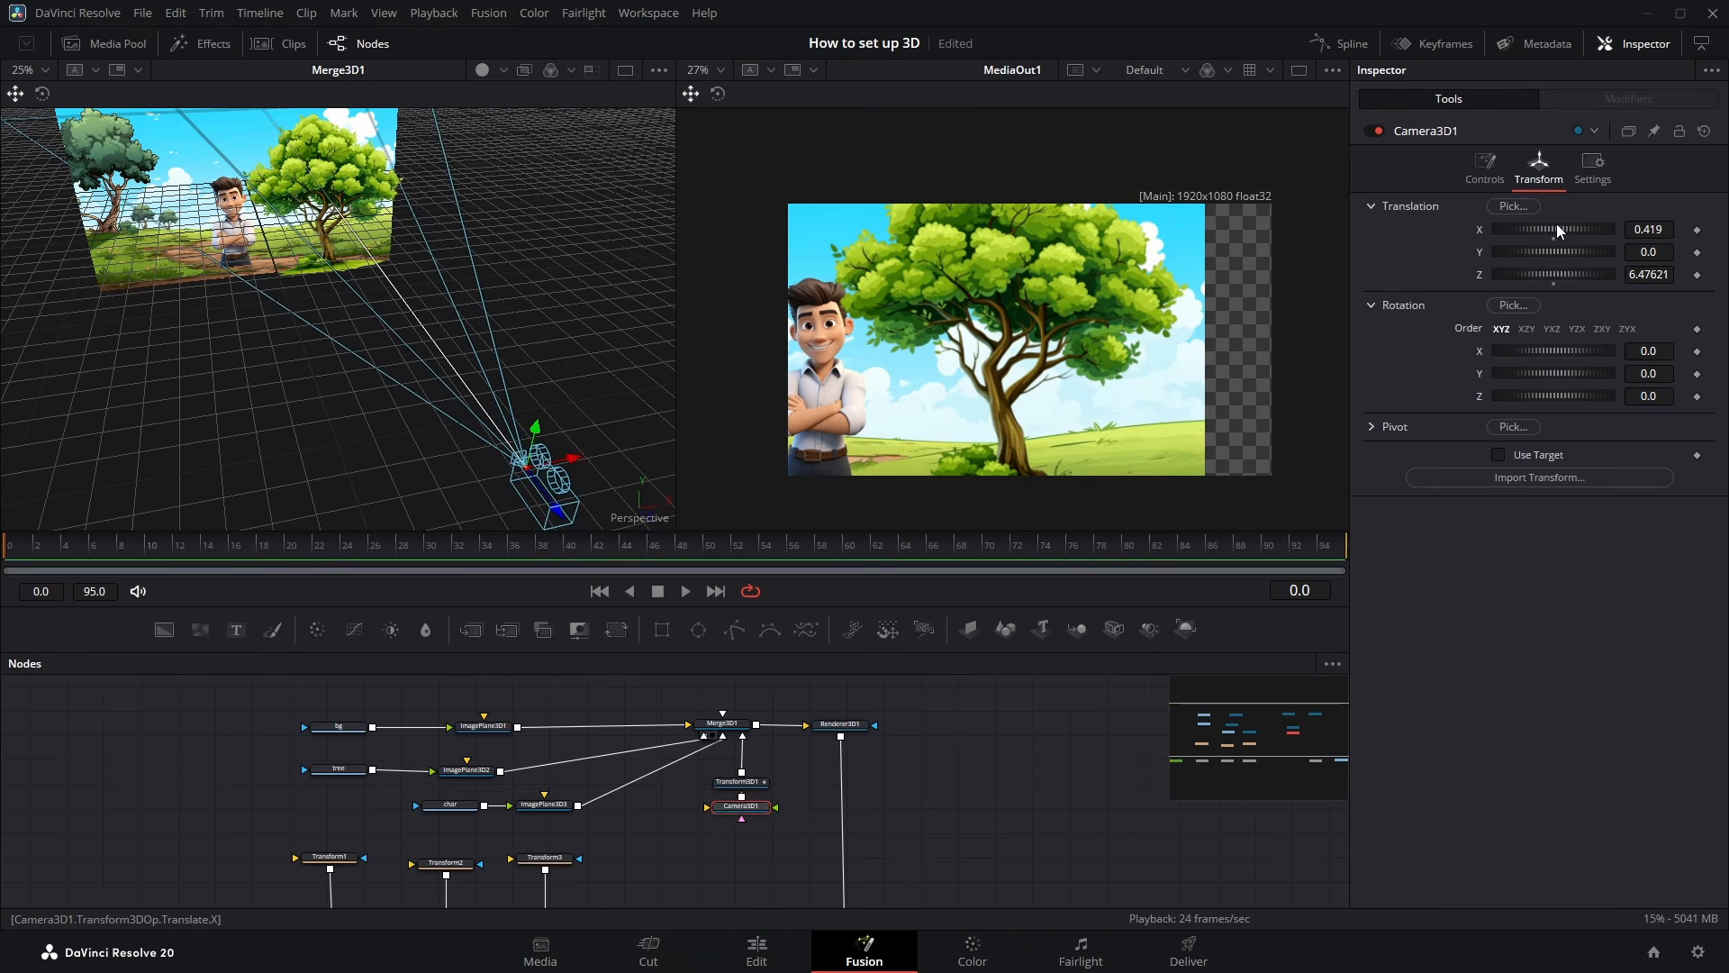
pyautogui.moveTo(1586, 229); pyautogui.dragTo(1568, 231)
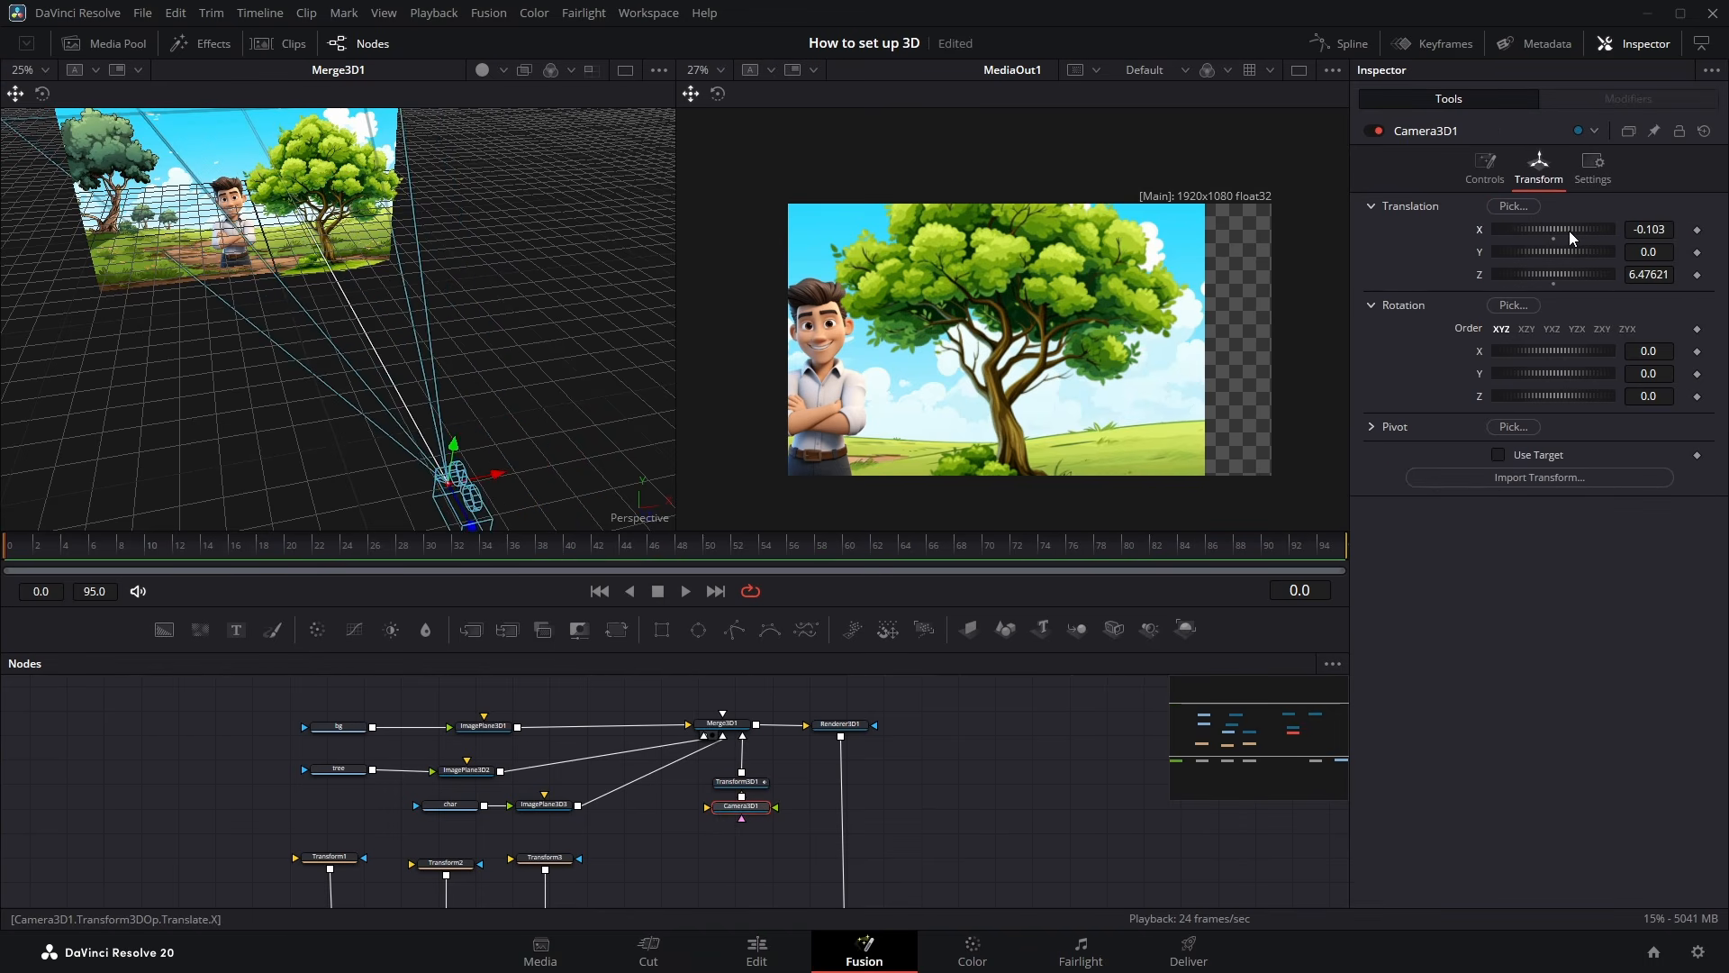
pyautogui.moveTo(1648, 275)
pyautogui.mouseDown()
pyautogui.moveTo(1587, 274)
pyautogui.moveTo(1651, 275)
pyautogui.mouseUp()
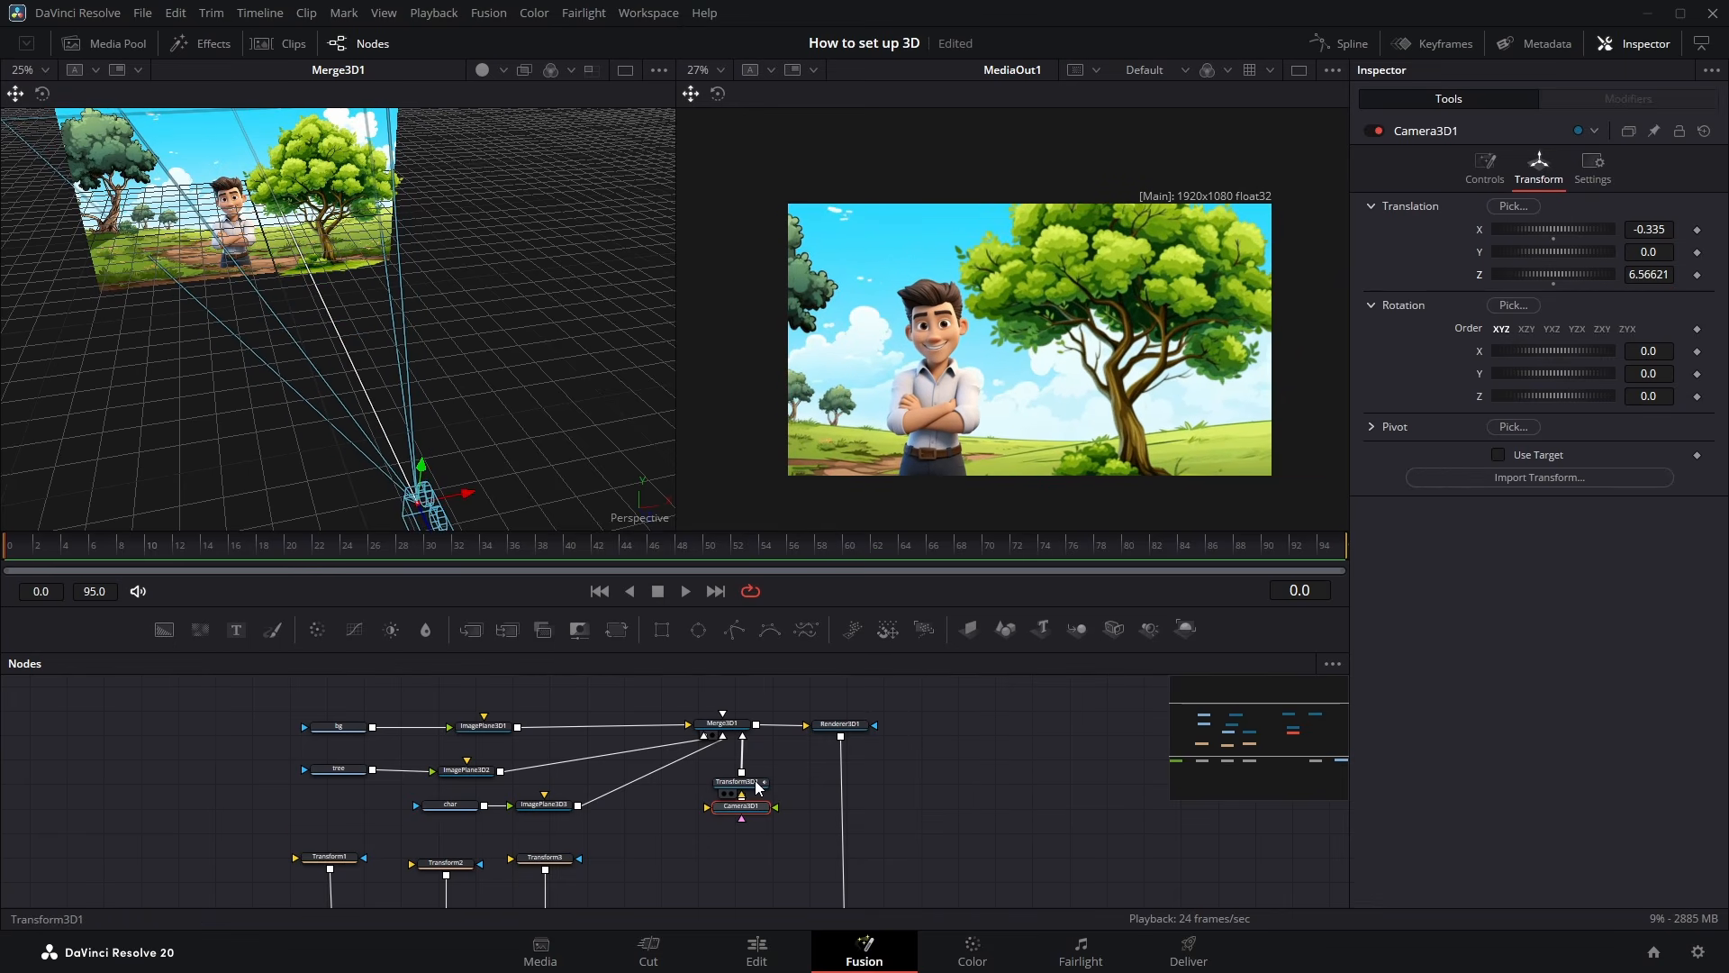
pyautogui.click(730, 787)
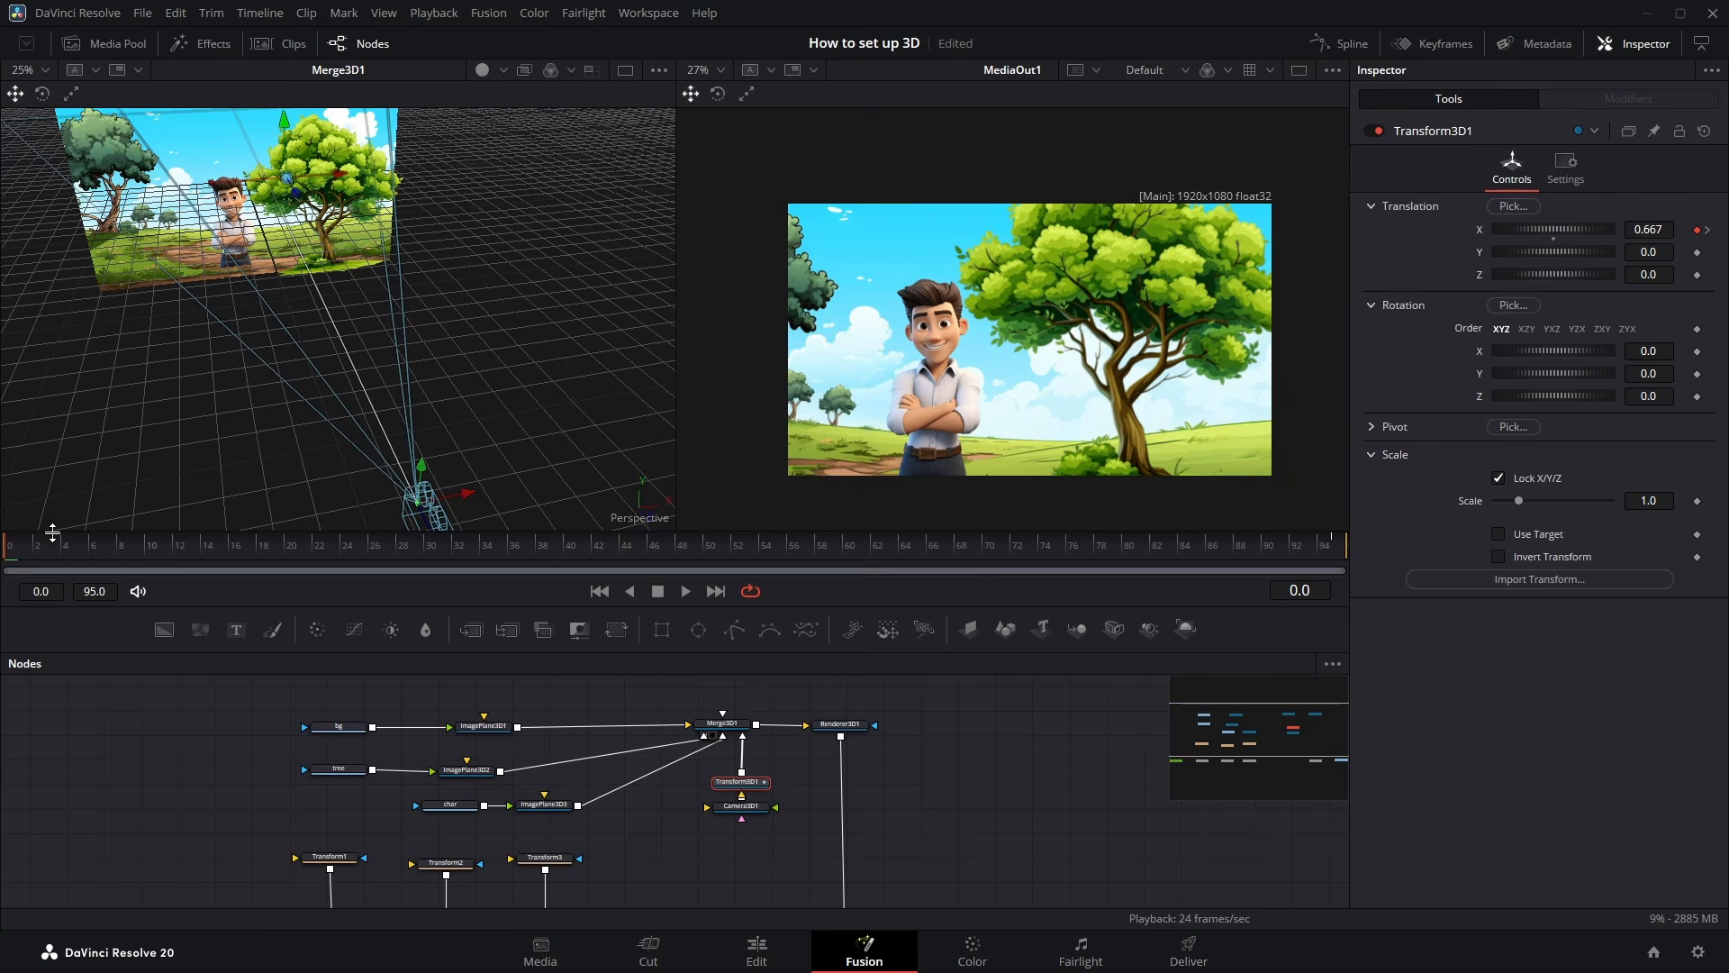
pyautogui.moveTo(11, 570); pyautogui.dragTo(648, 575)
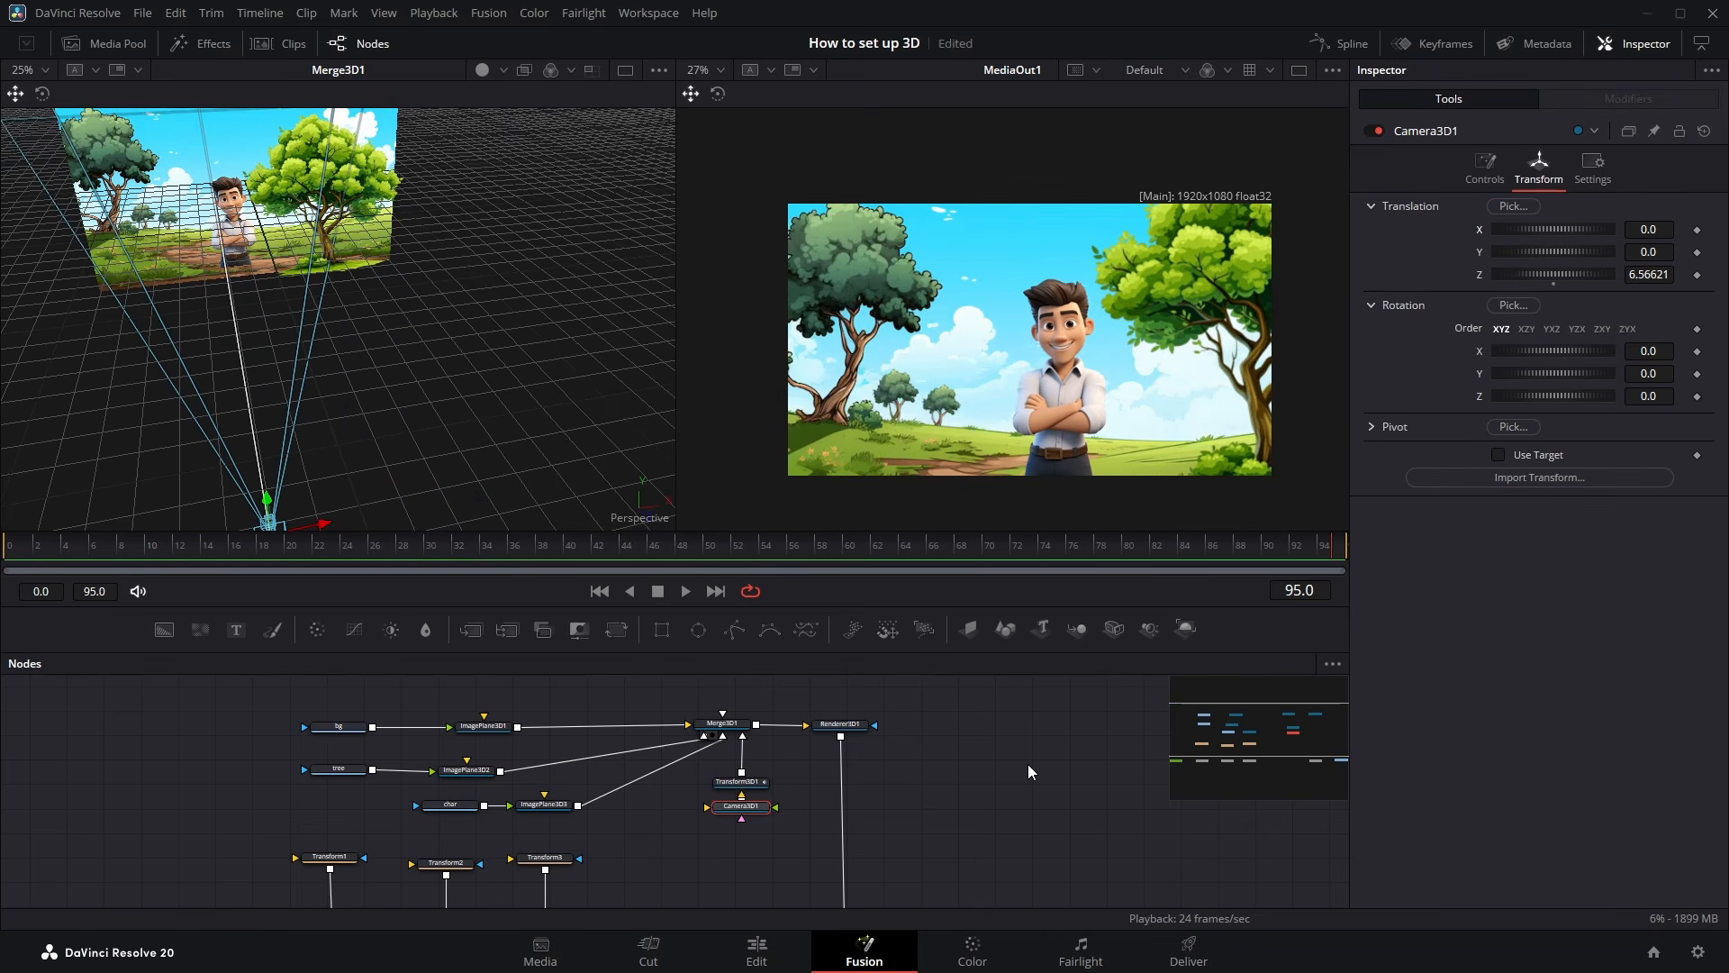